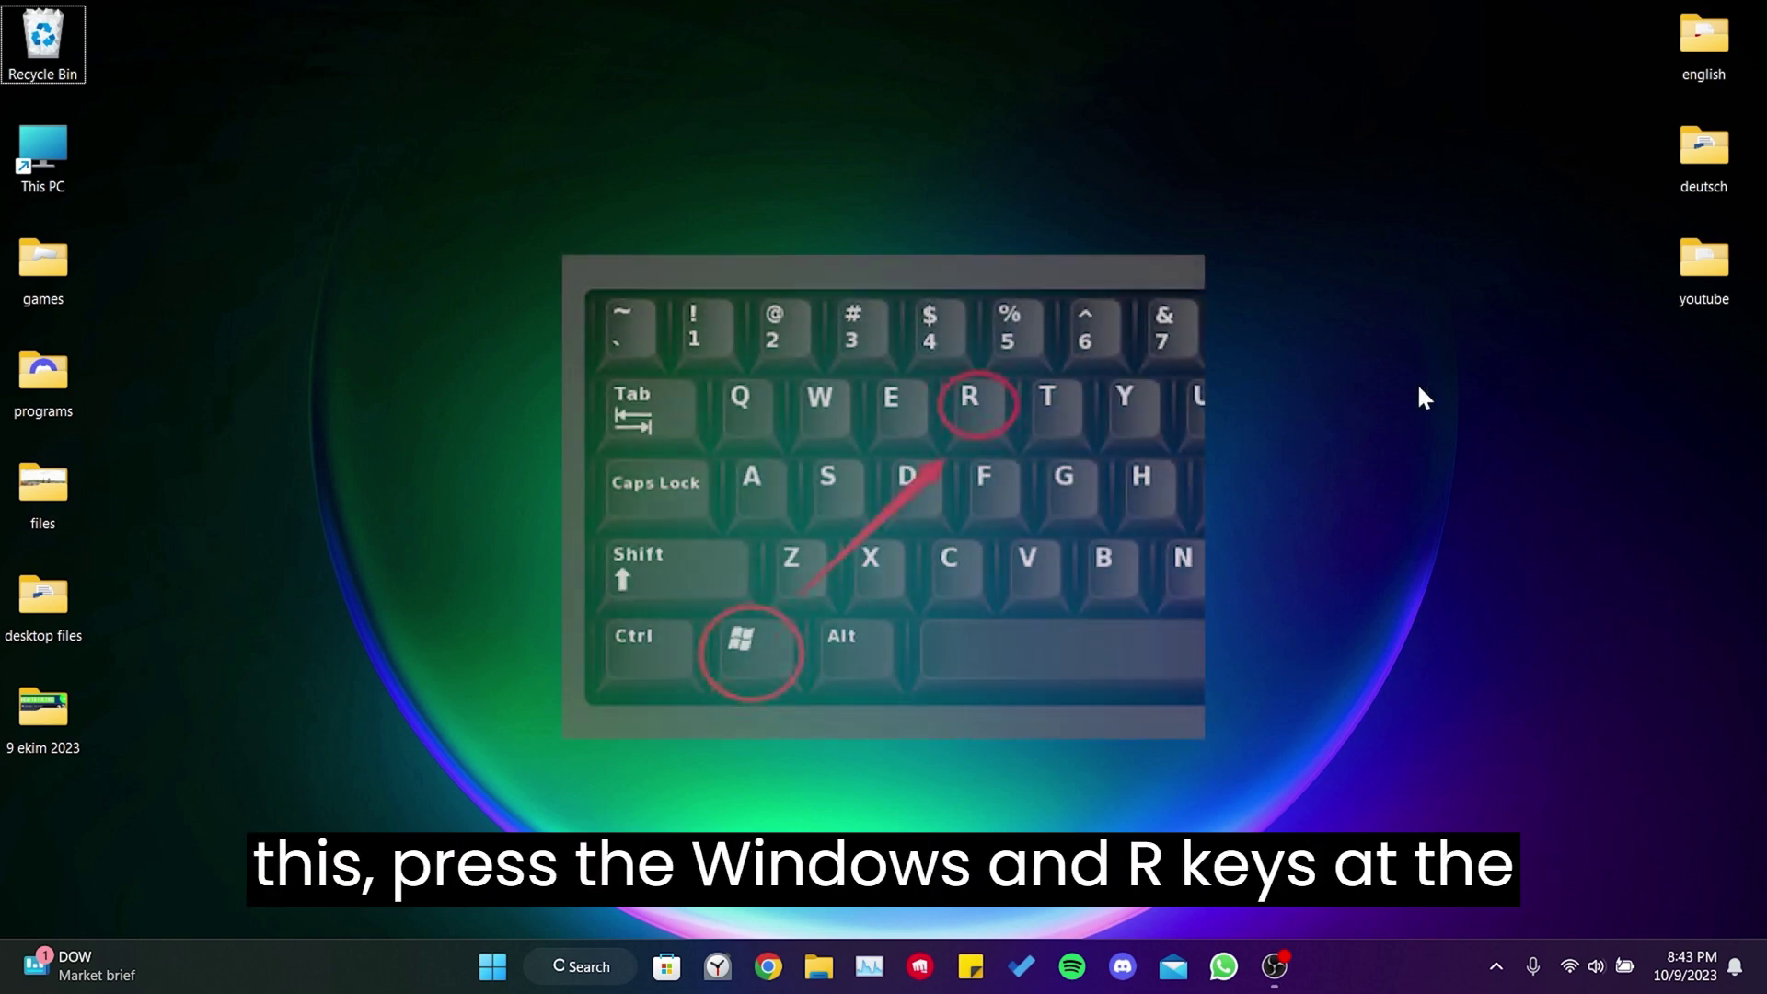
Step: Run %localappdata% from the Run box to open AppData Local in File Explorer
key(super+r)
click(233, 814)
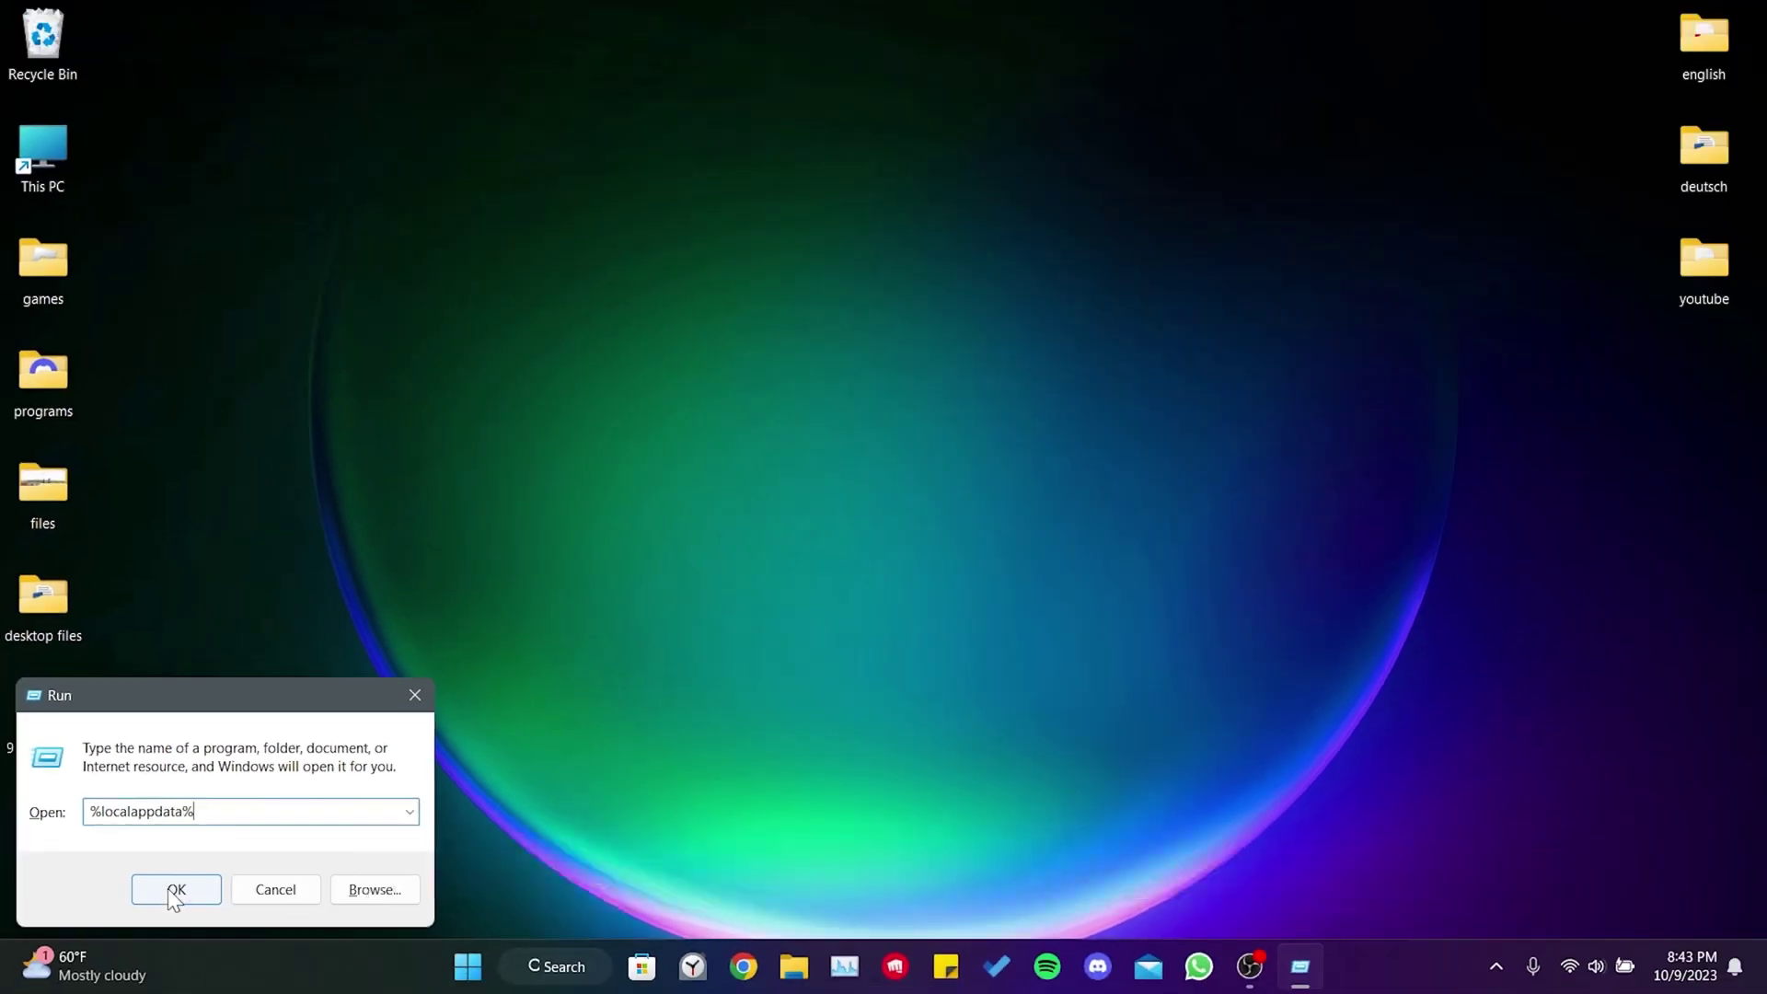
click(180, 920)
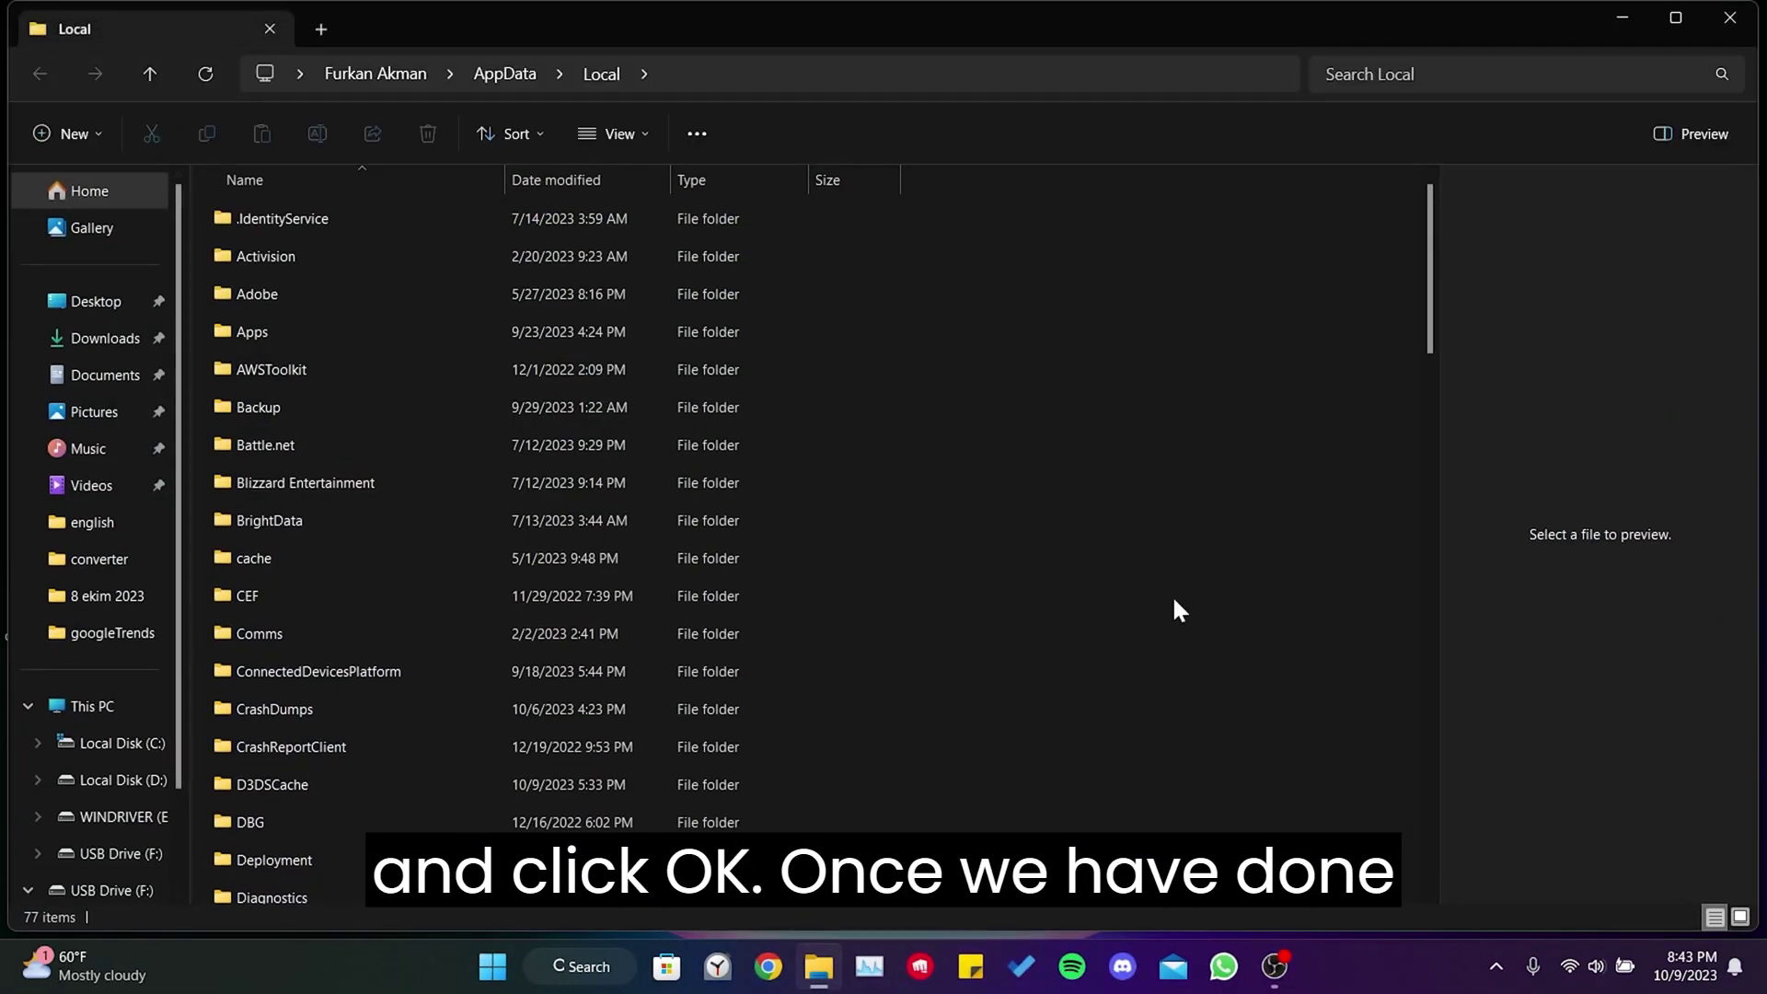
Step: Jump to 'ea' and delete the EADesktop and Electronic Arts folders
text(ea)
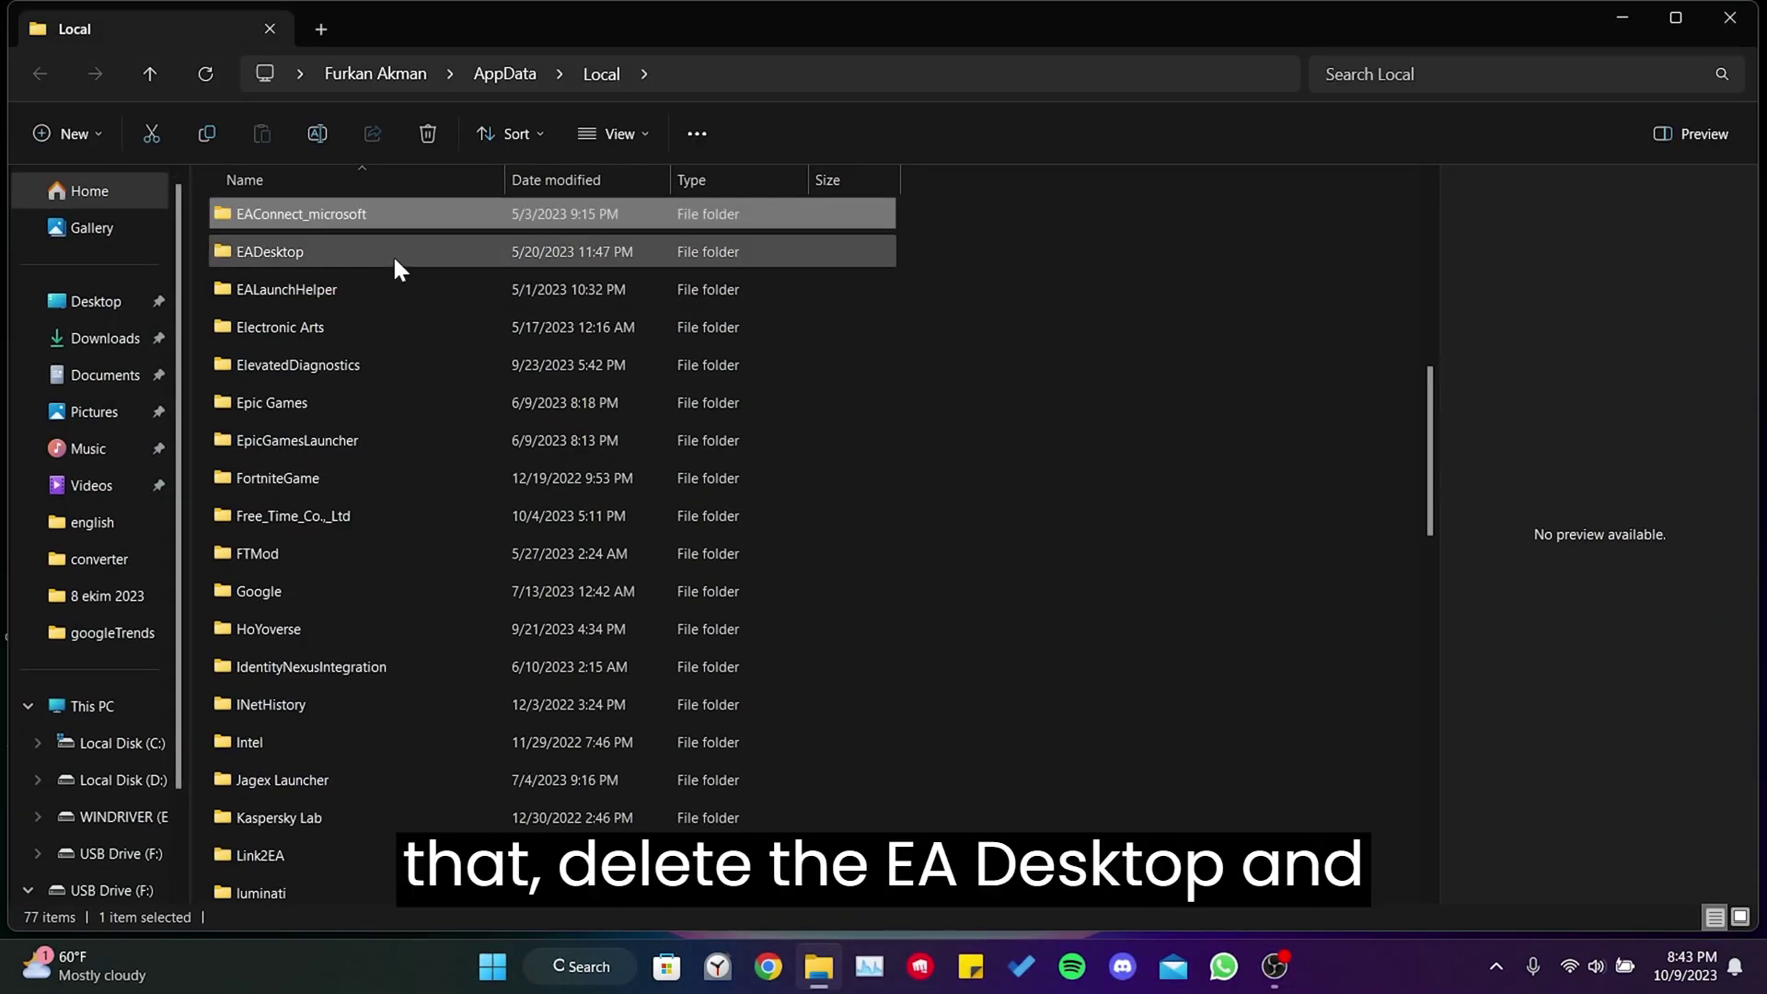
click(346, 254)
right_click(304, 254)
click(467, 274)
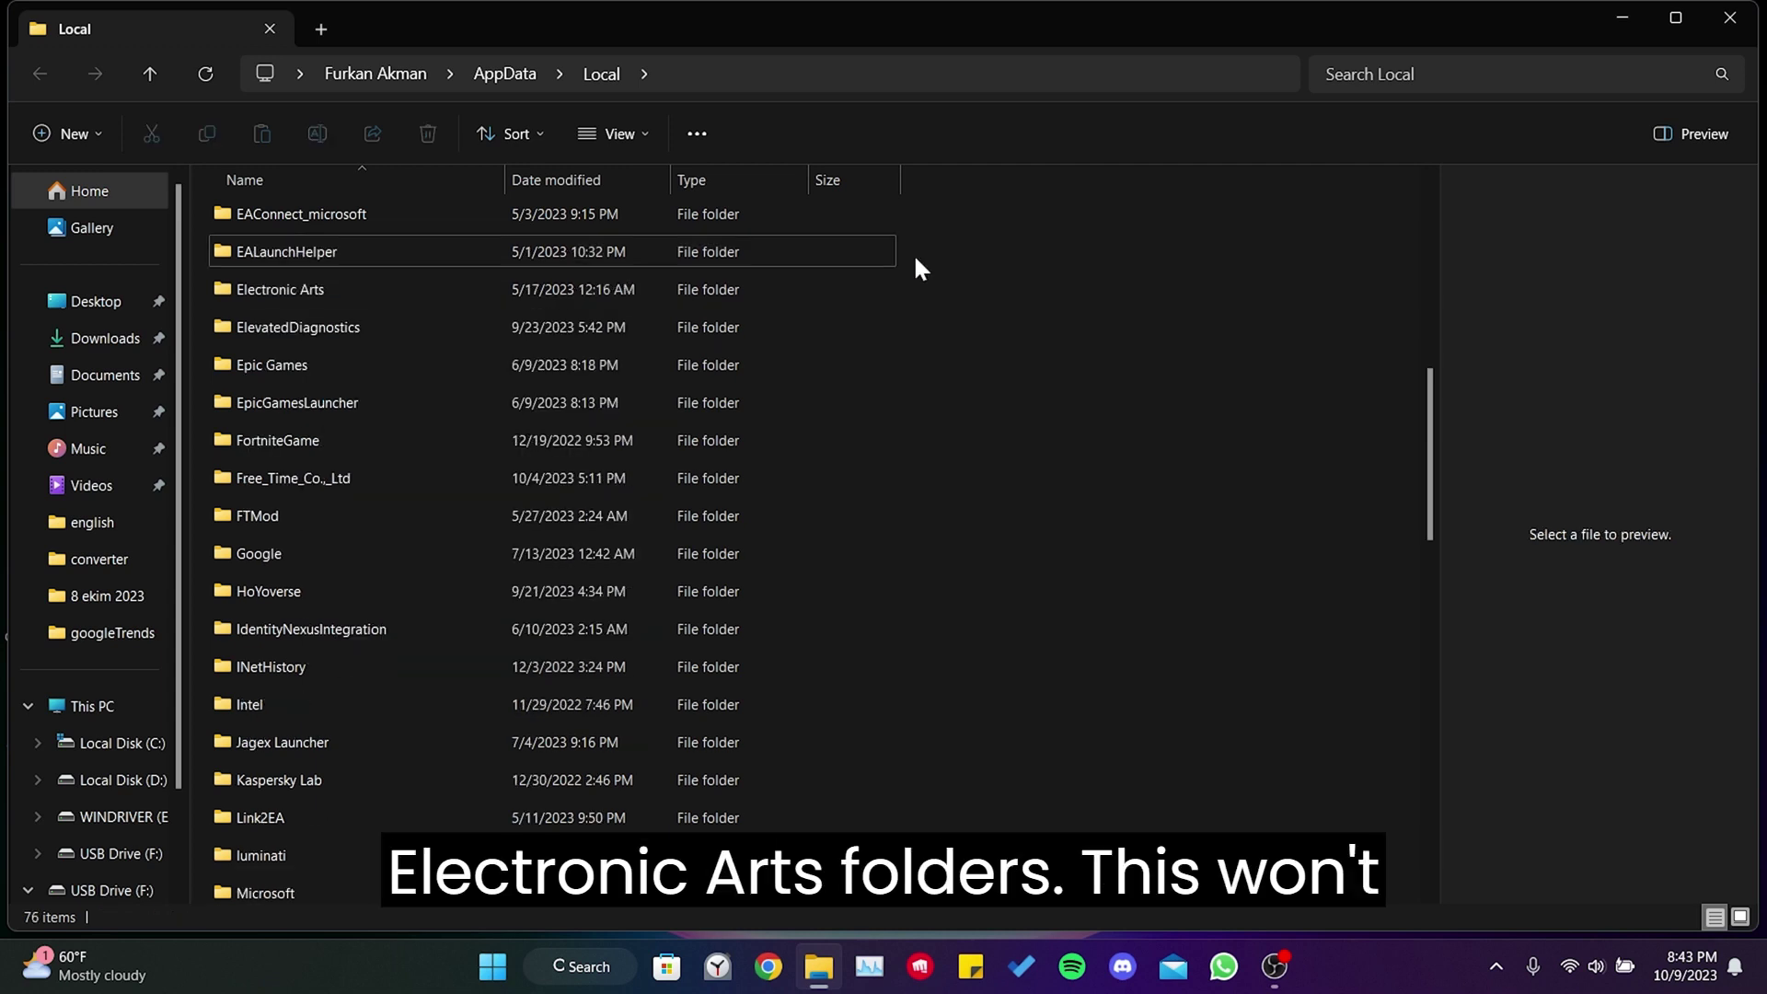
right_click(314, 298)
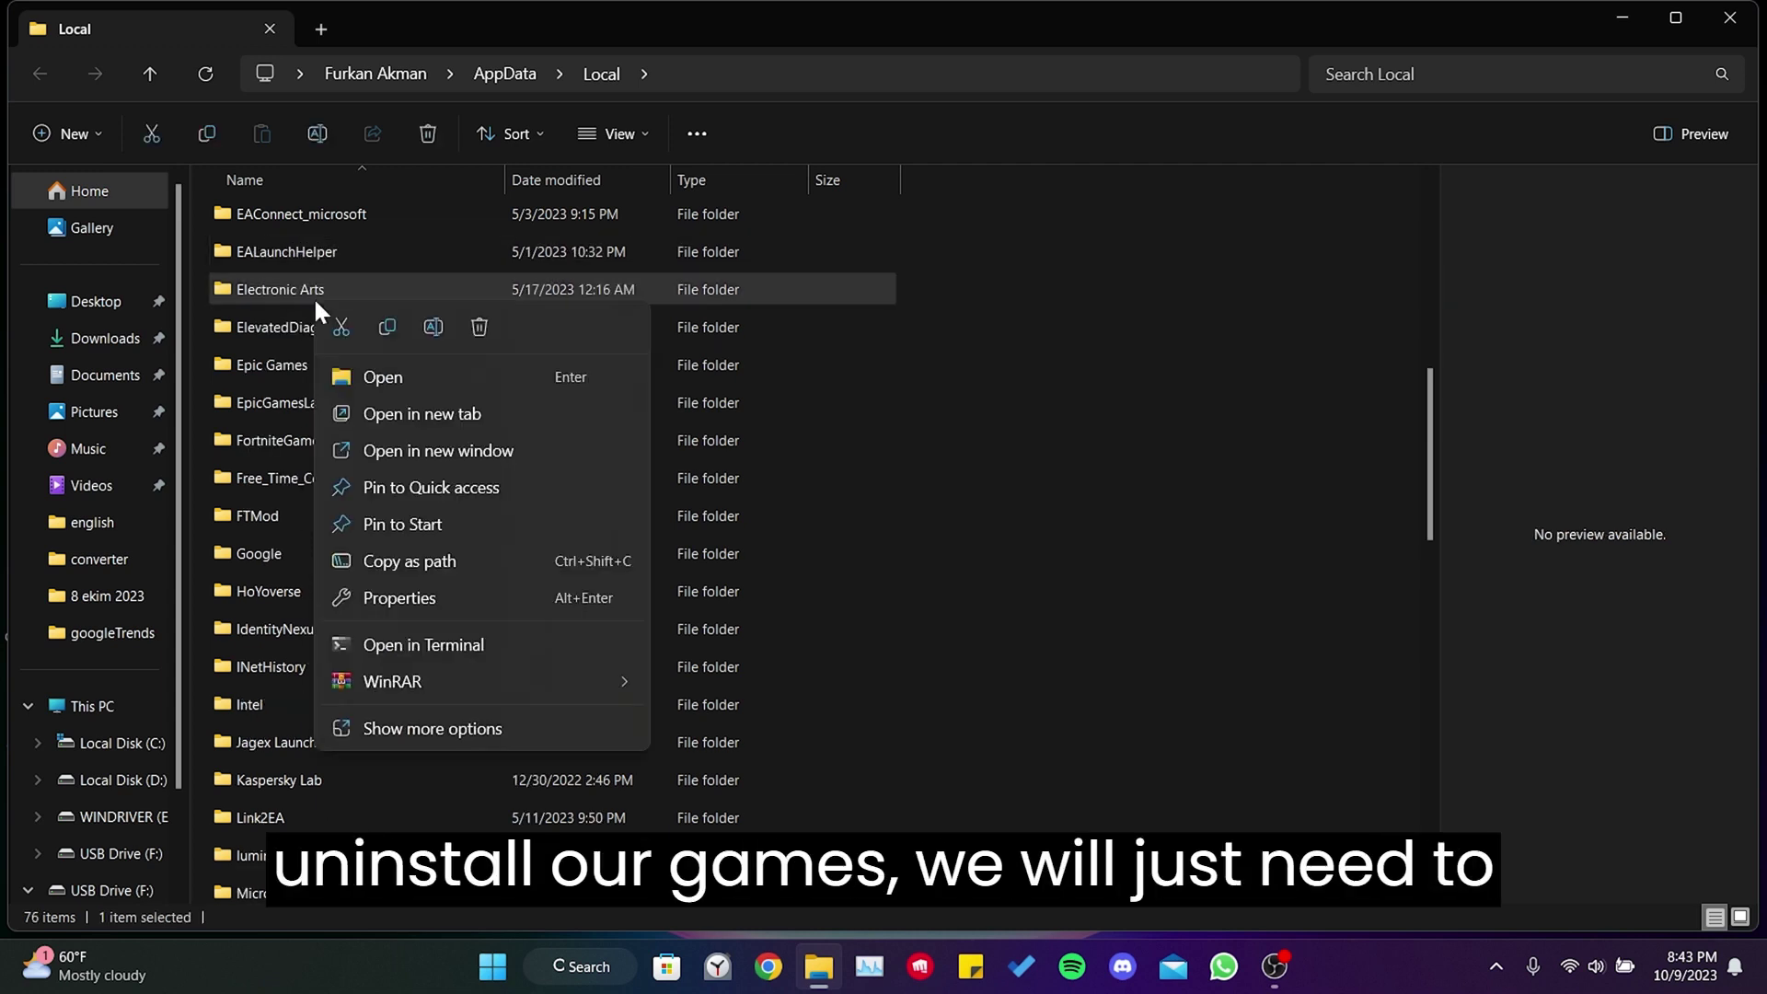
click(480, 327)
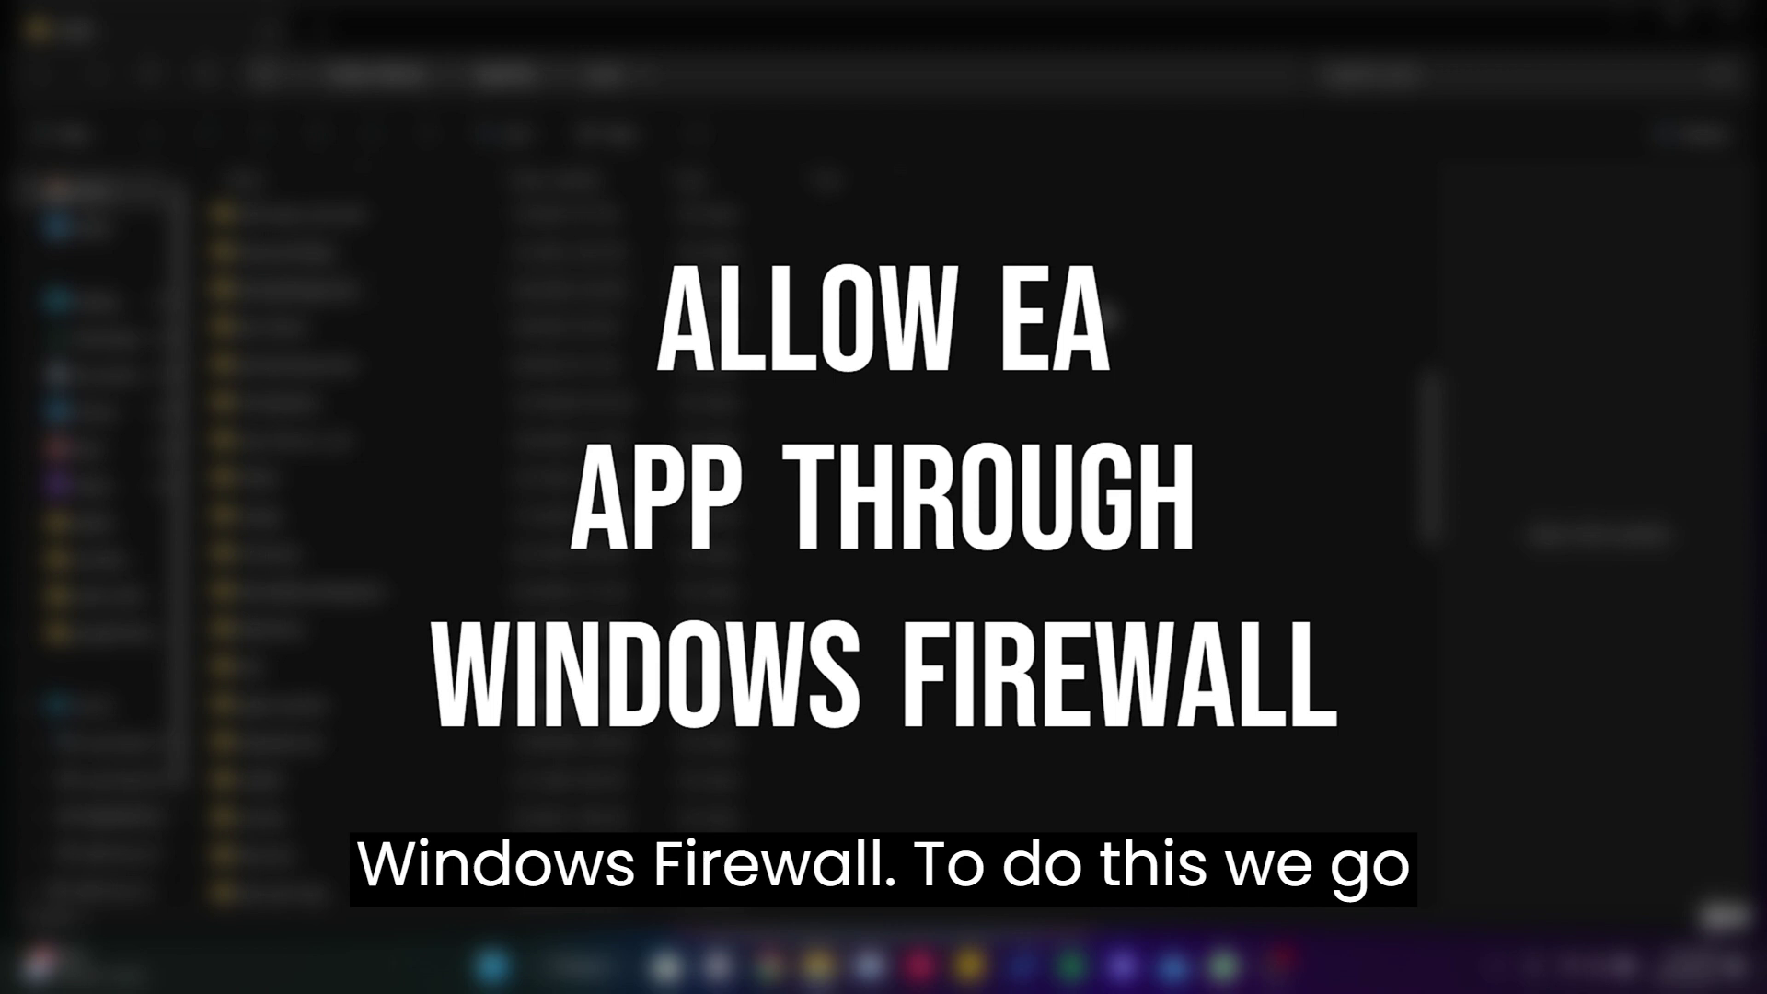
Step: Close Explorer and open Control Panel's System and Security > Windows Defender Firewall page
click(1730, 18)
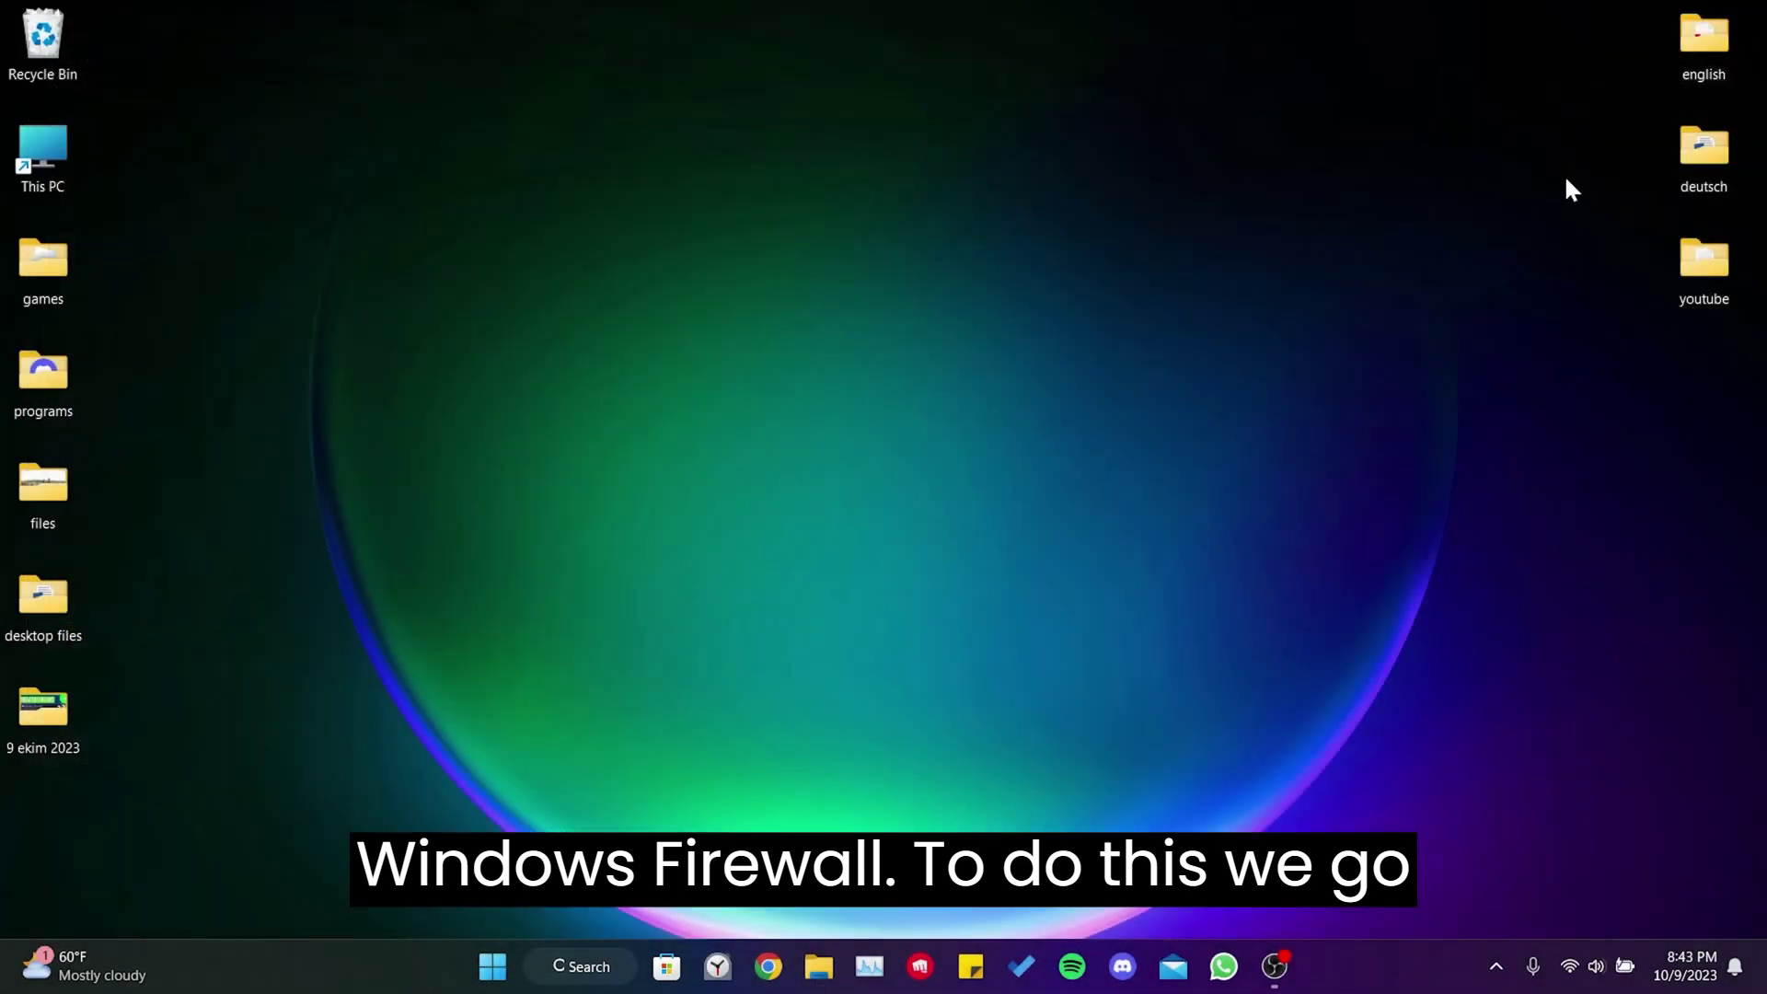
click(589, 951)
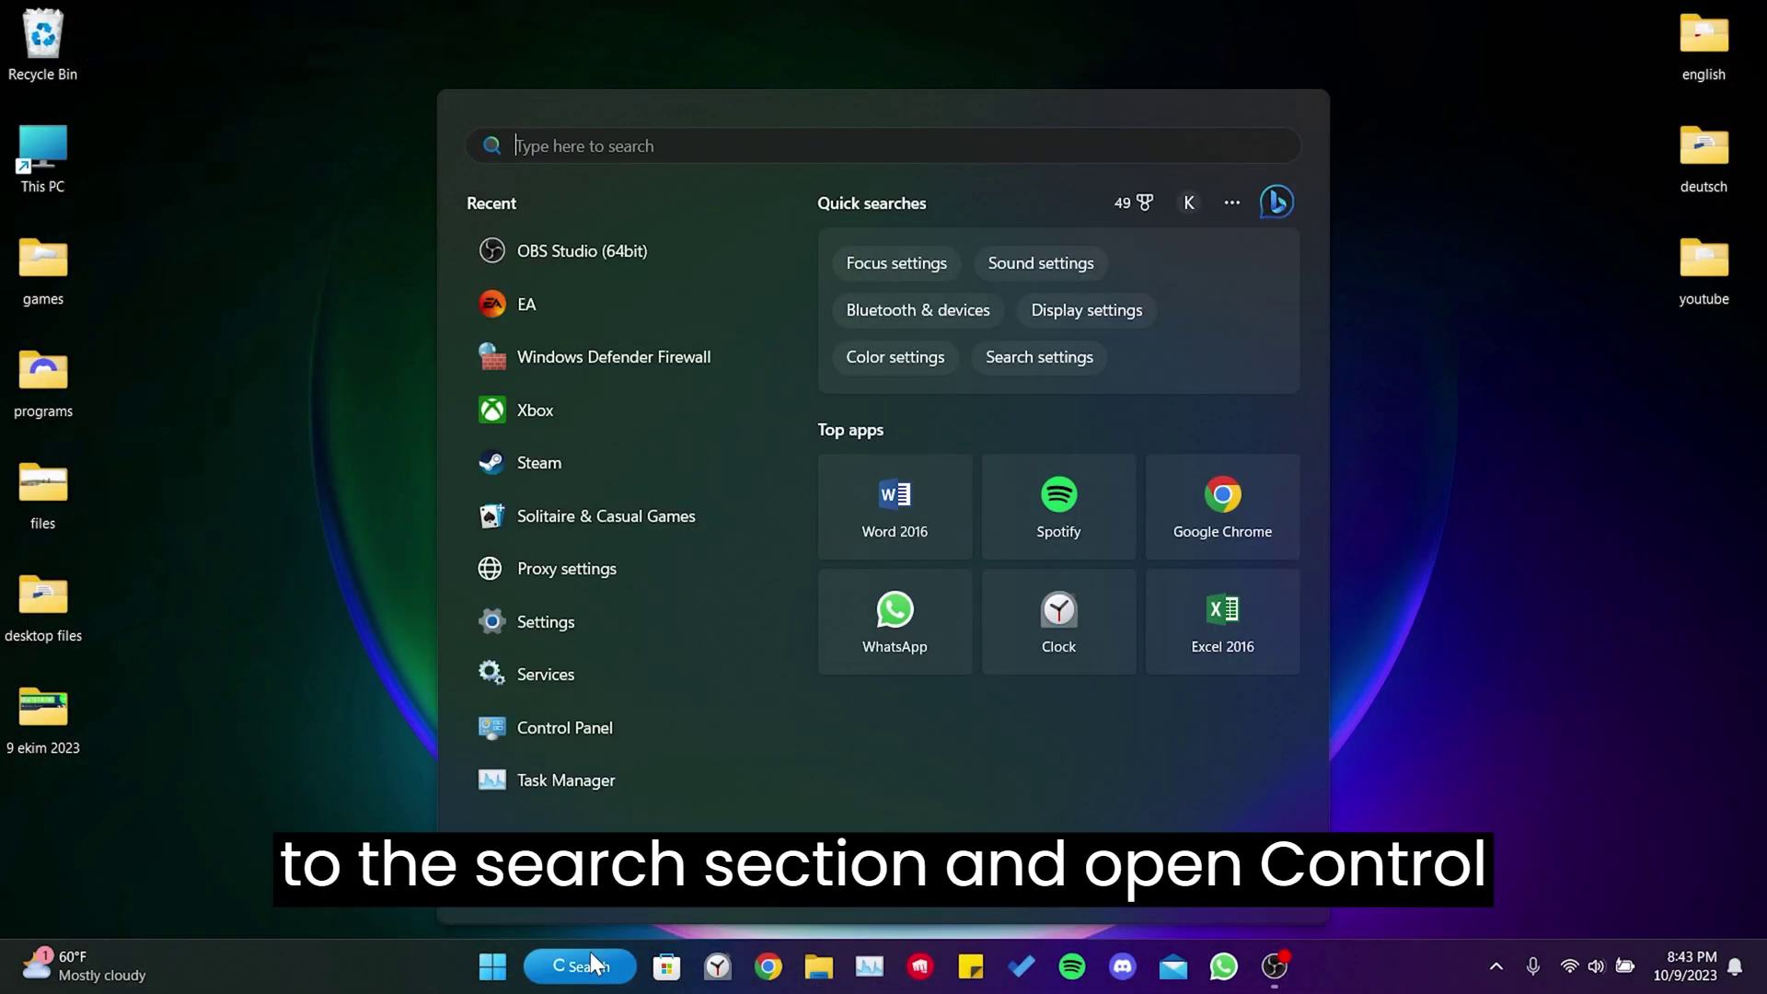
text(control panel)
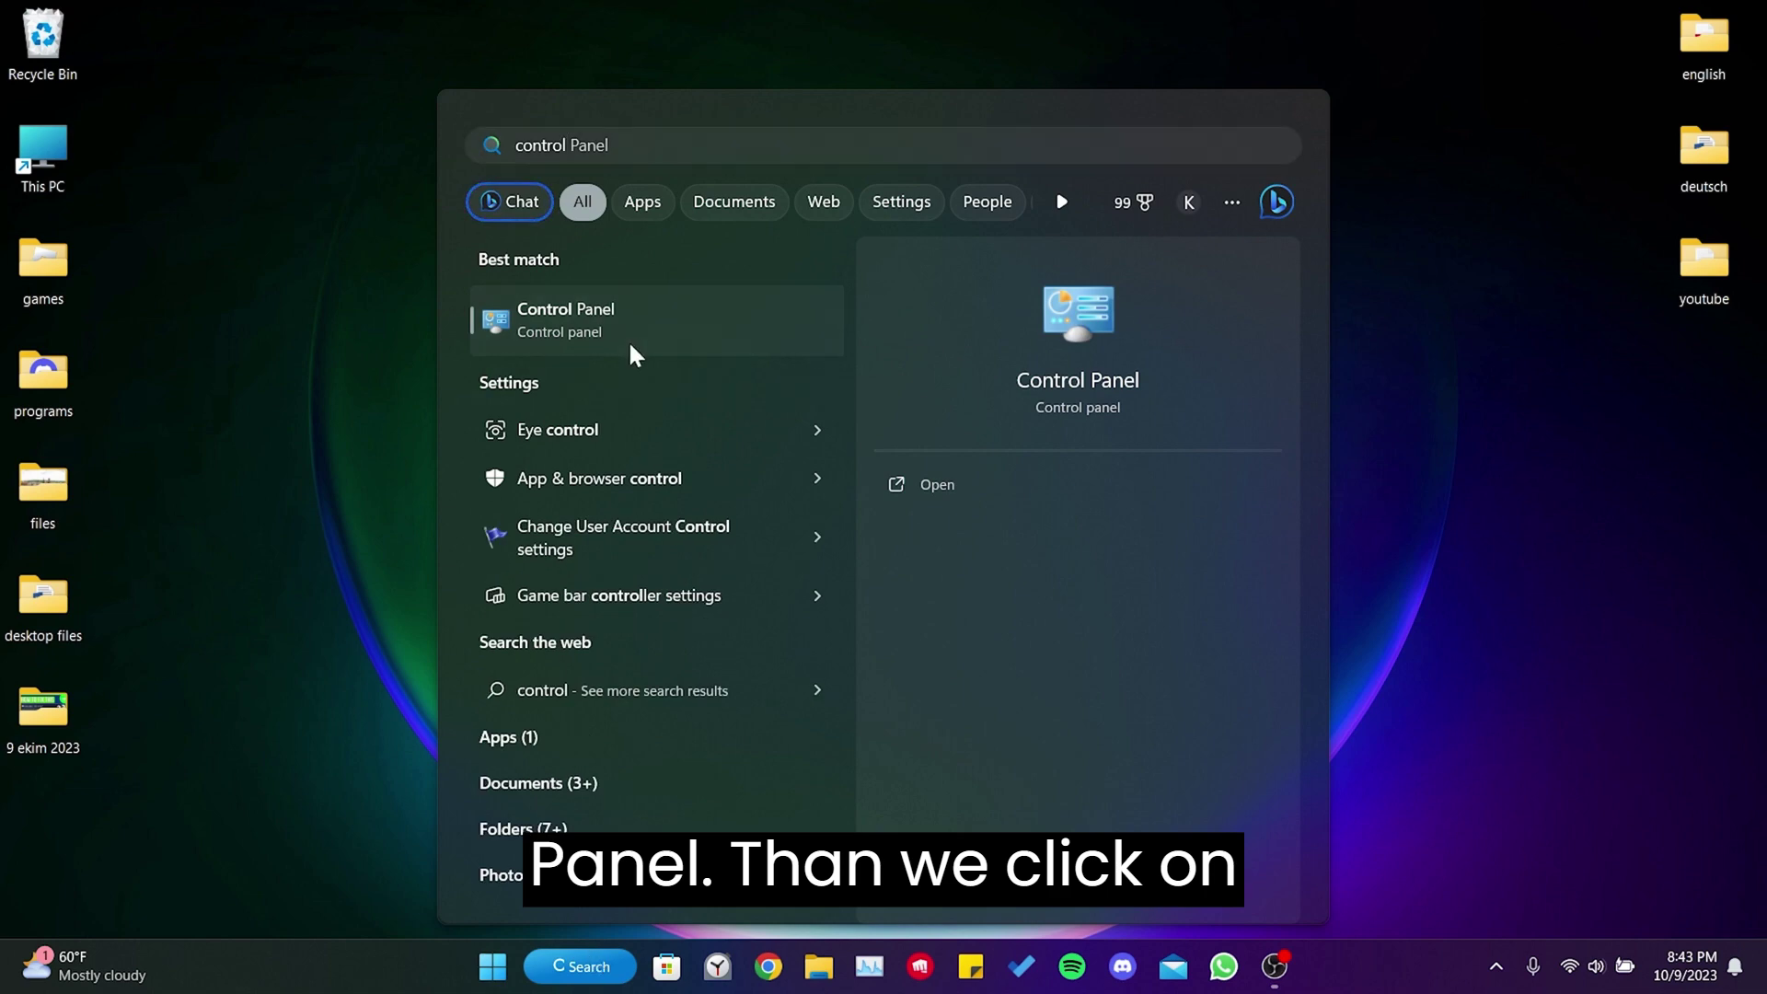
click(631, 347)
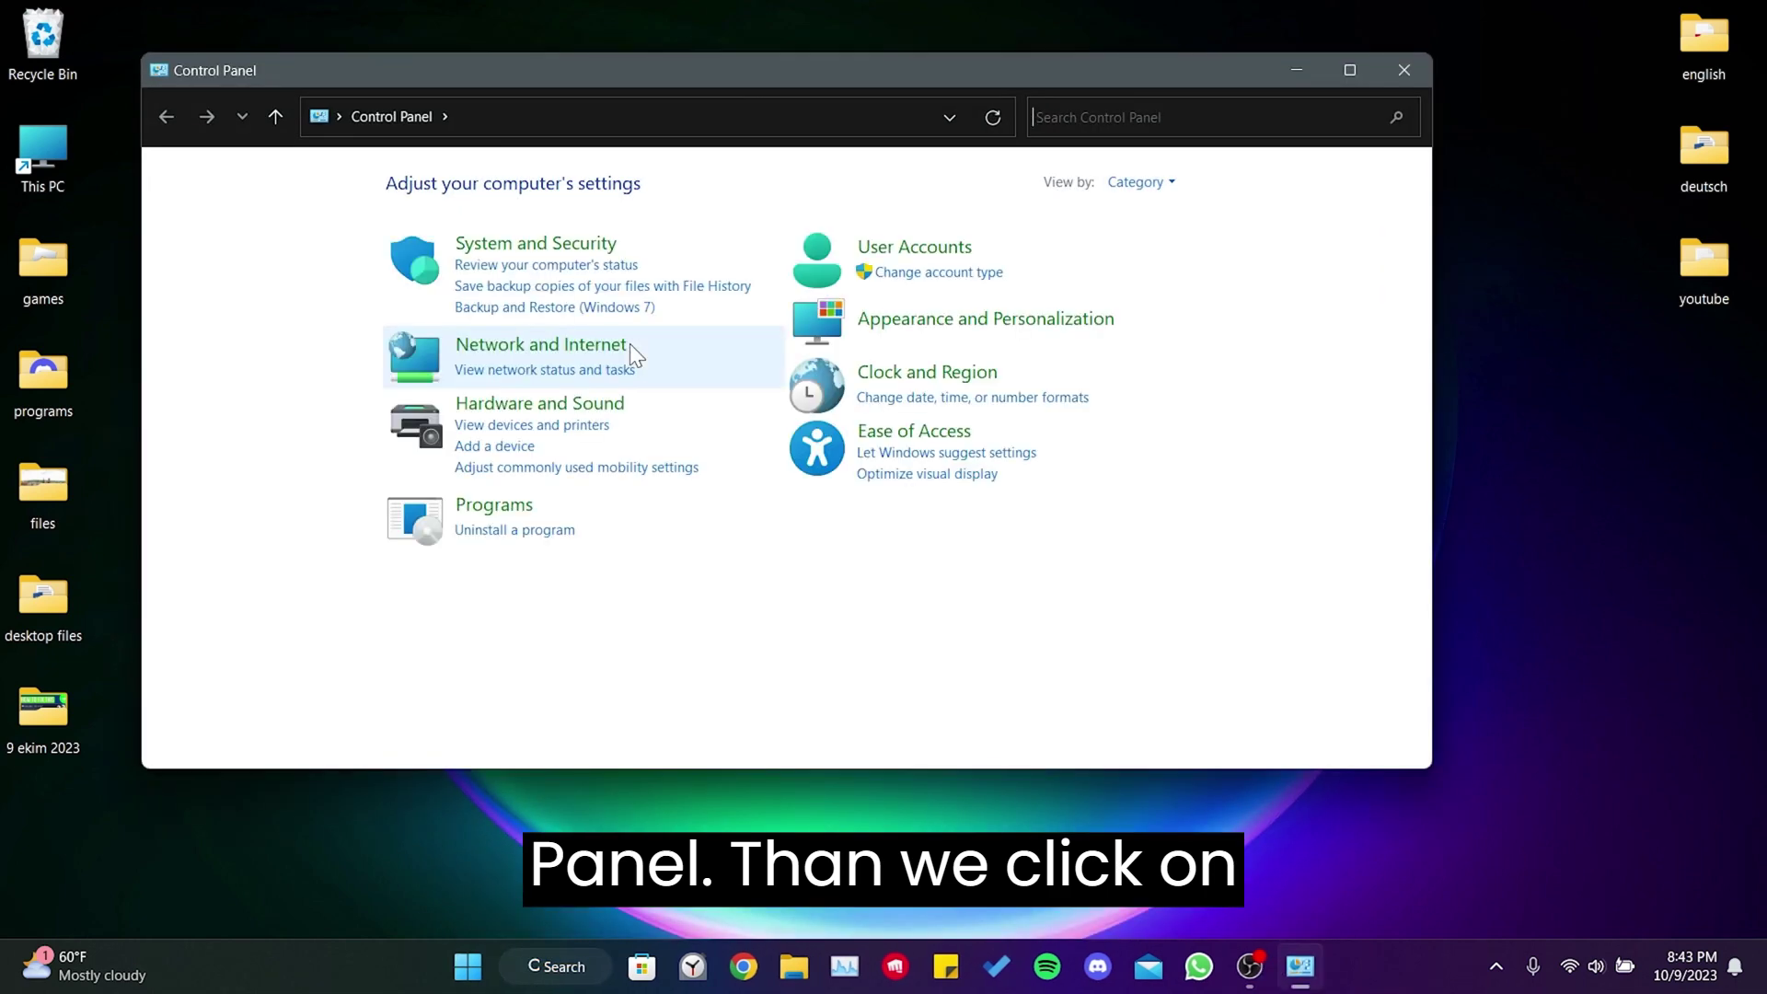
click(546, 243)
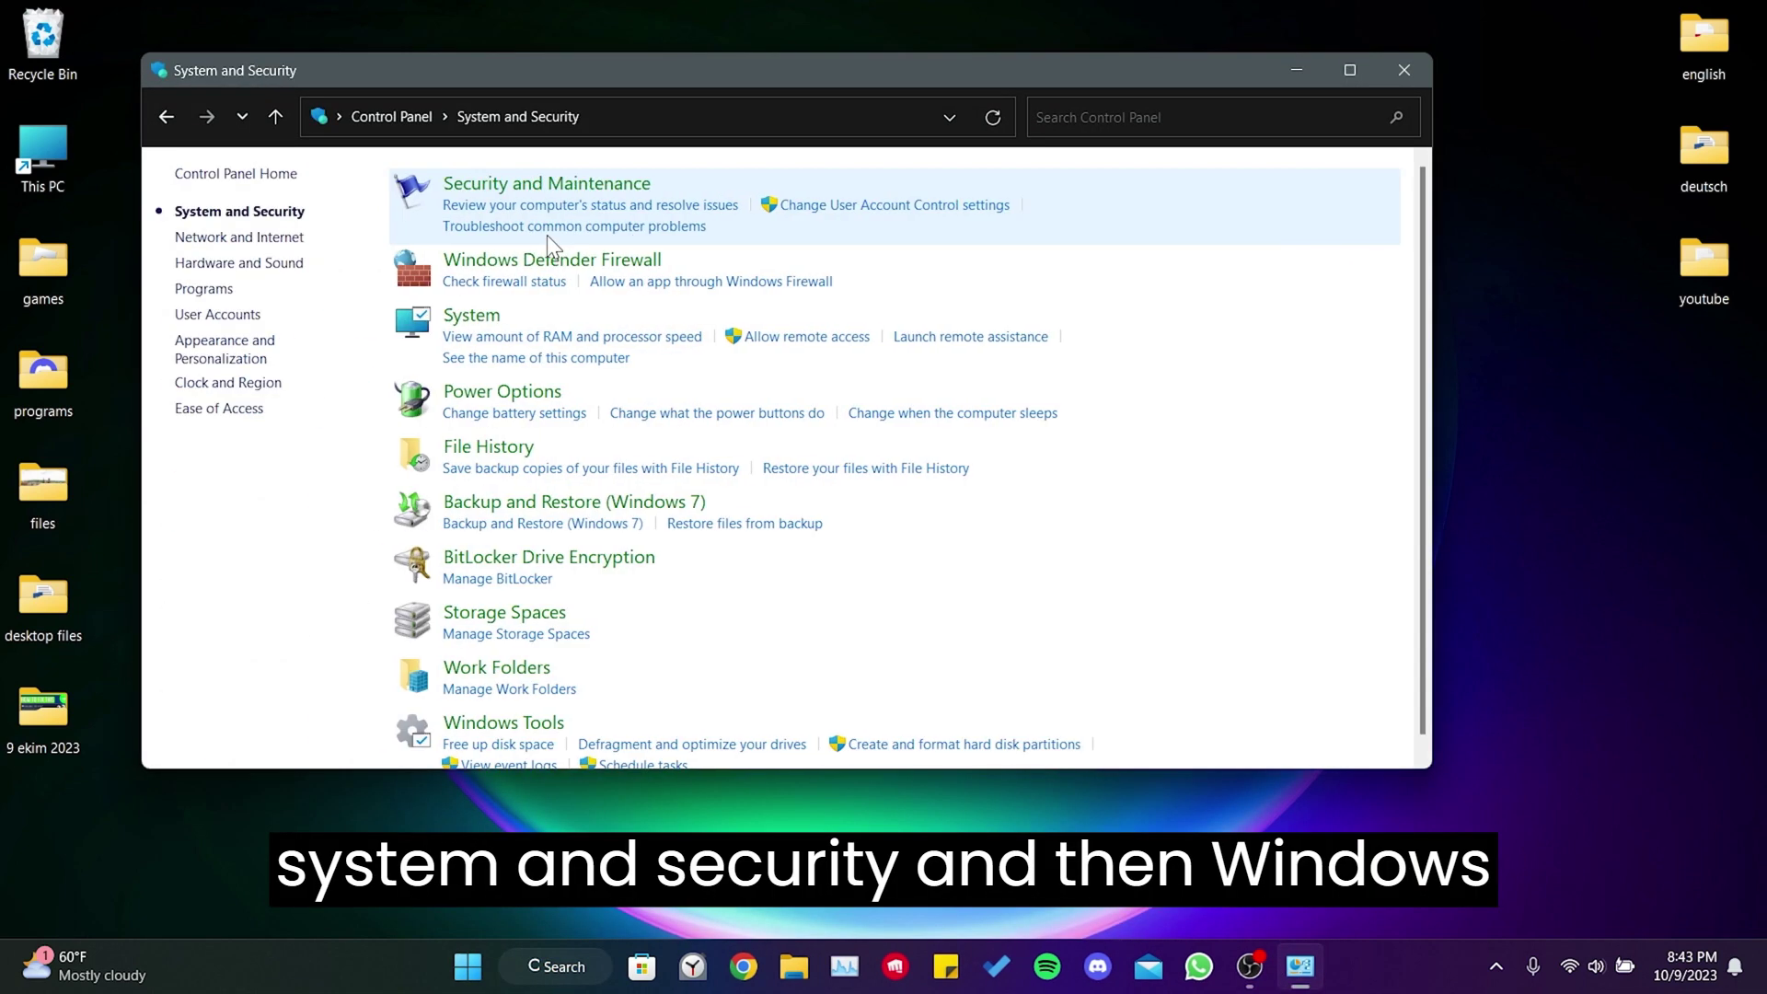
click(546, 260)
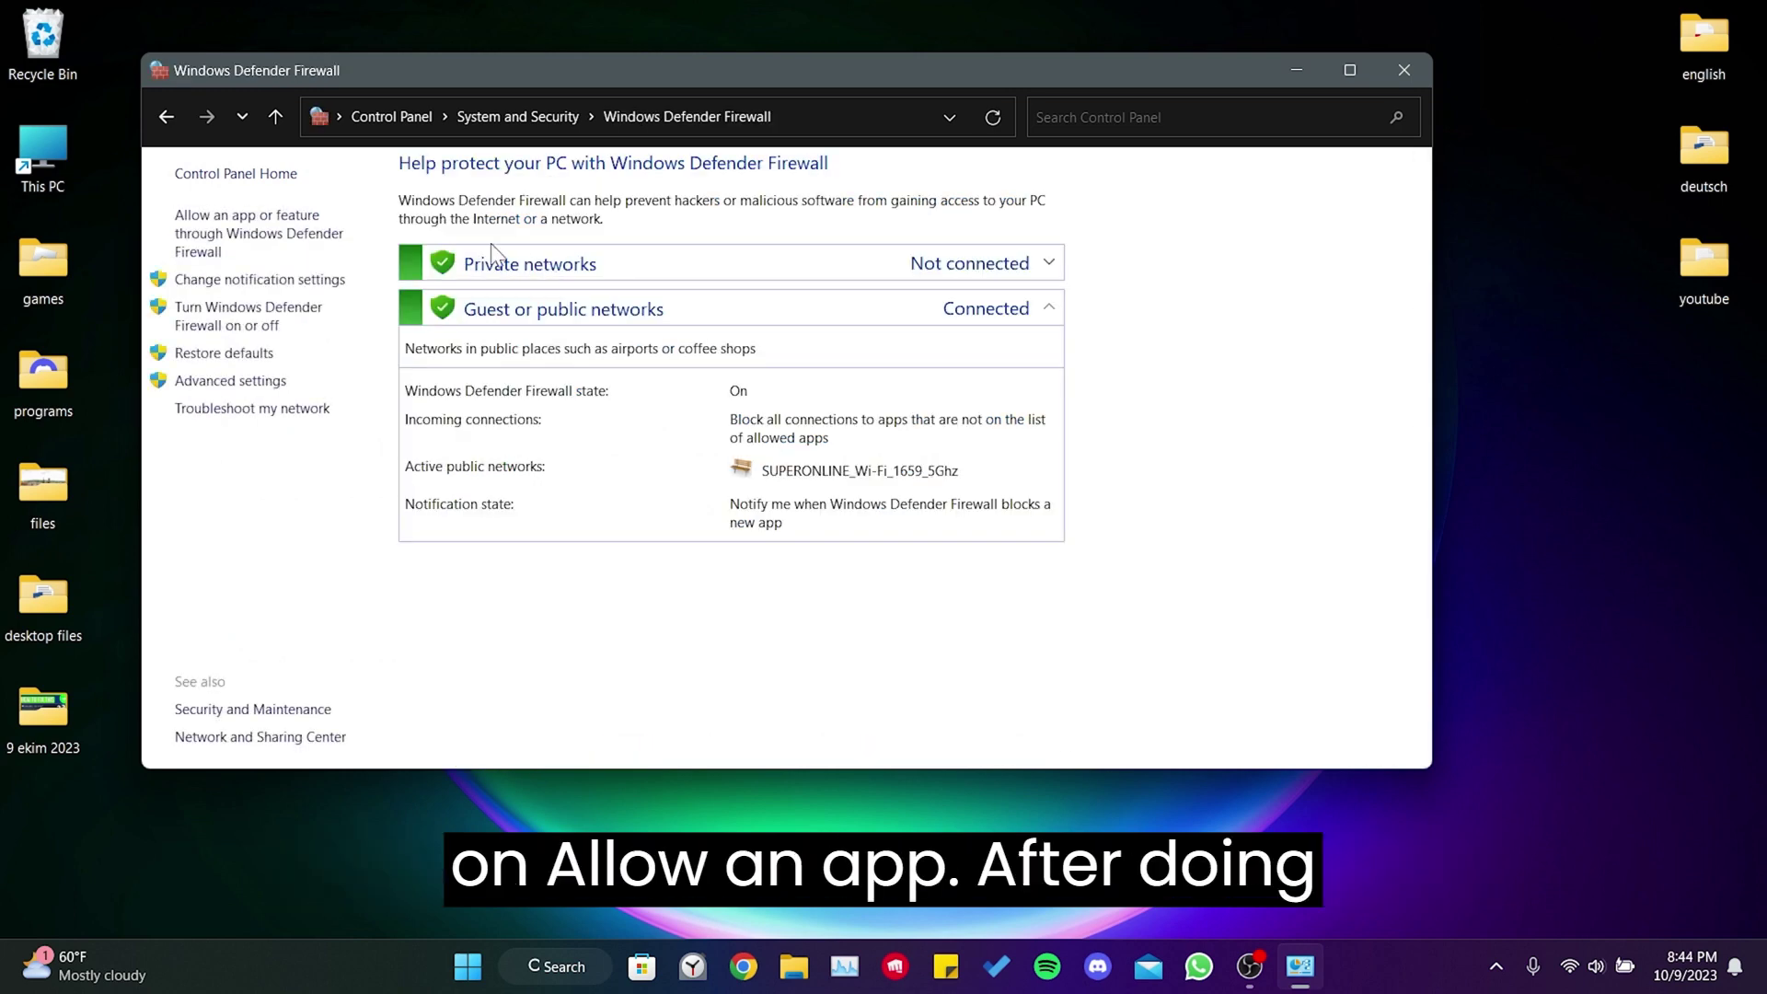
Step: In the allowed apps list, tick Private for EA SPORTS FC 24 and save with OK
click(242, 219)
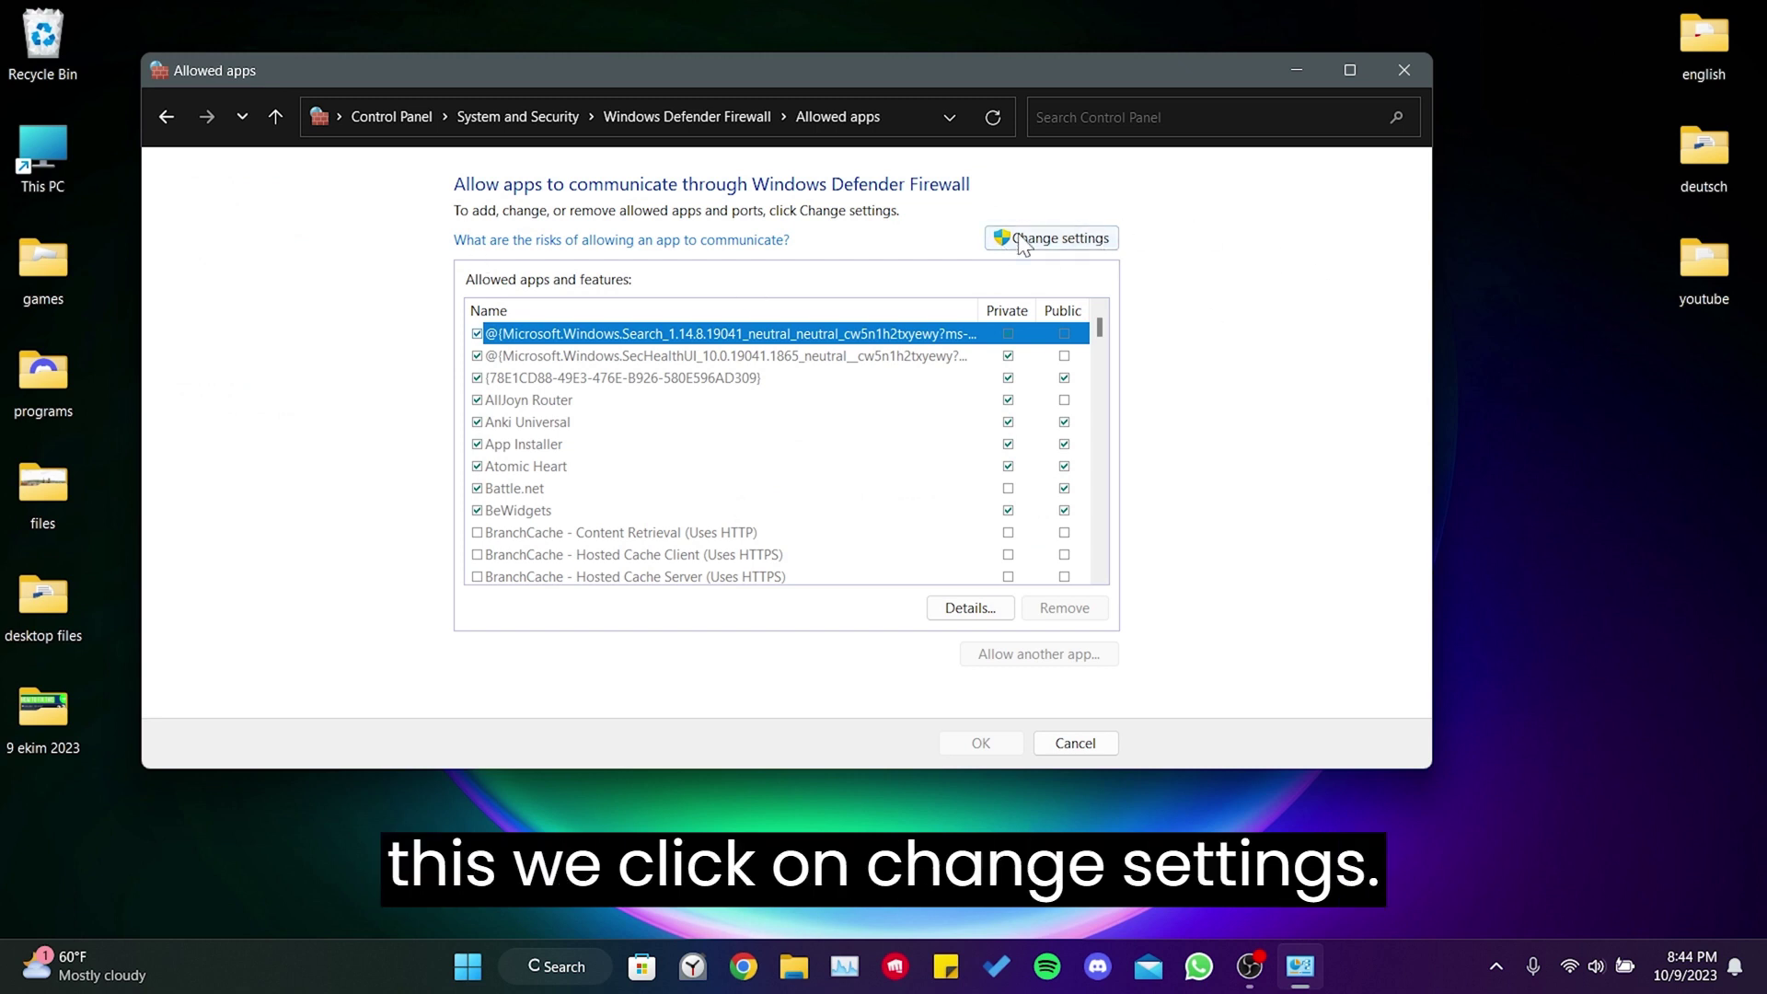
click(1053, 233)
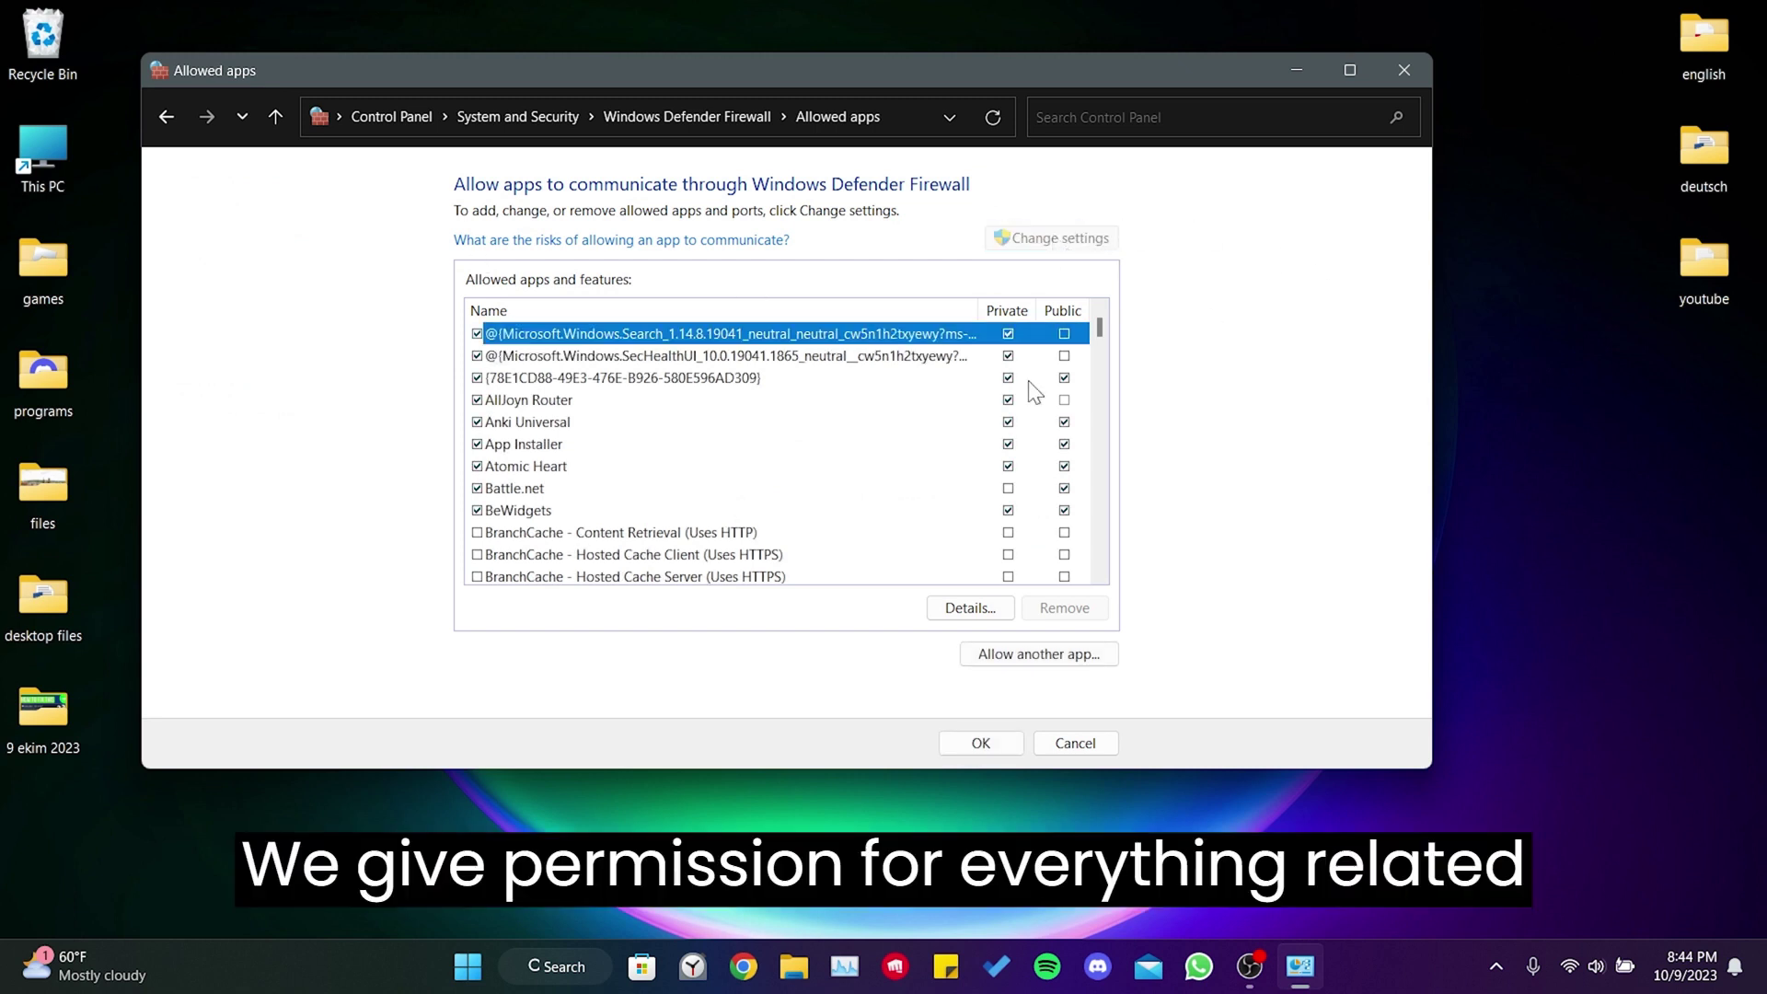
scroll(1028, 405, down, 5)
scroll(1028, 405, down, 4)
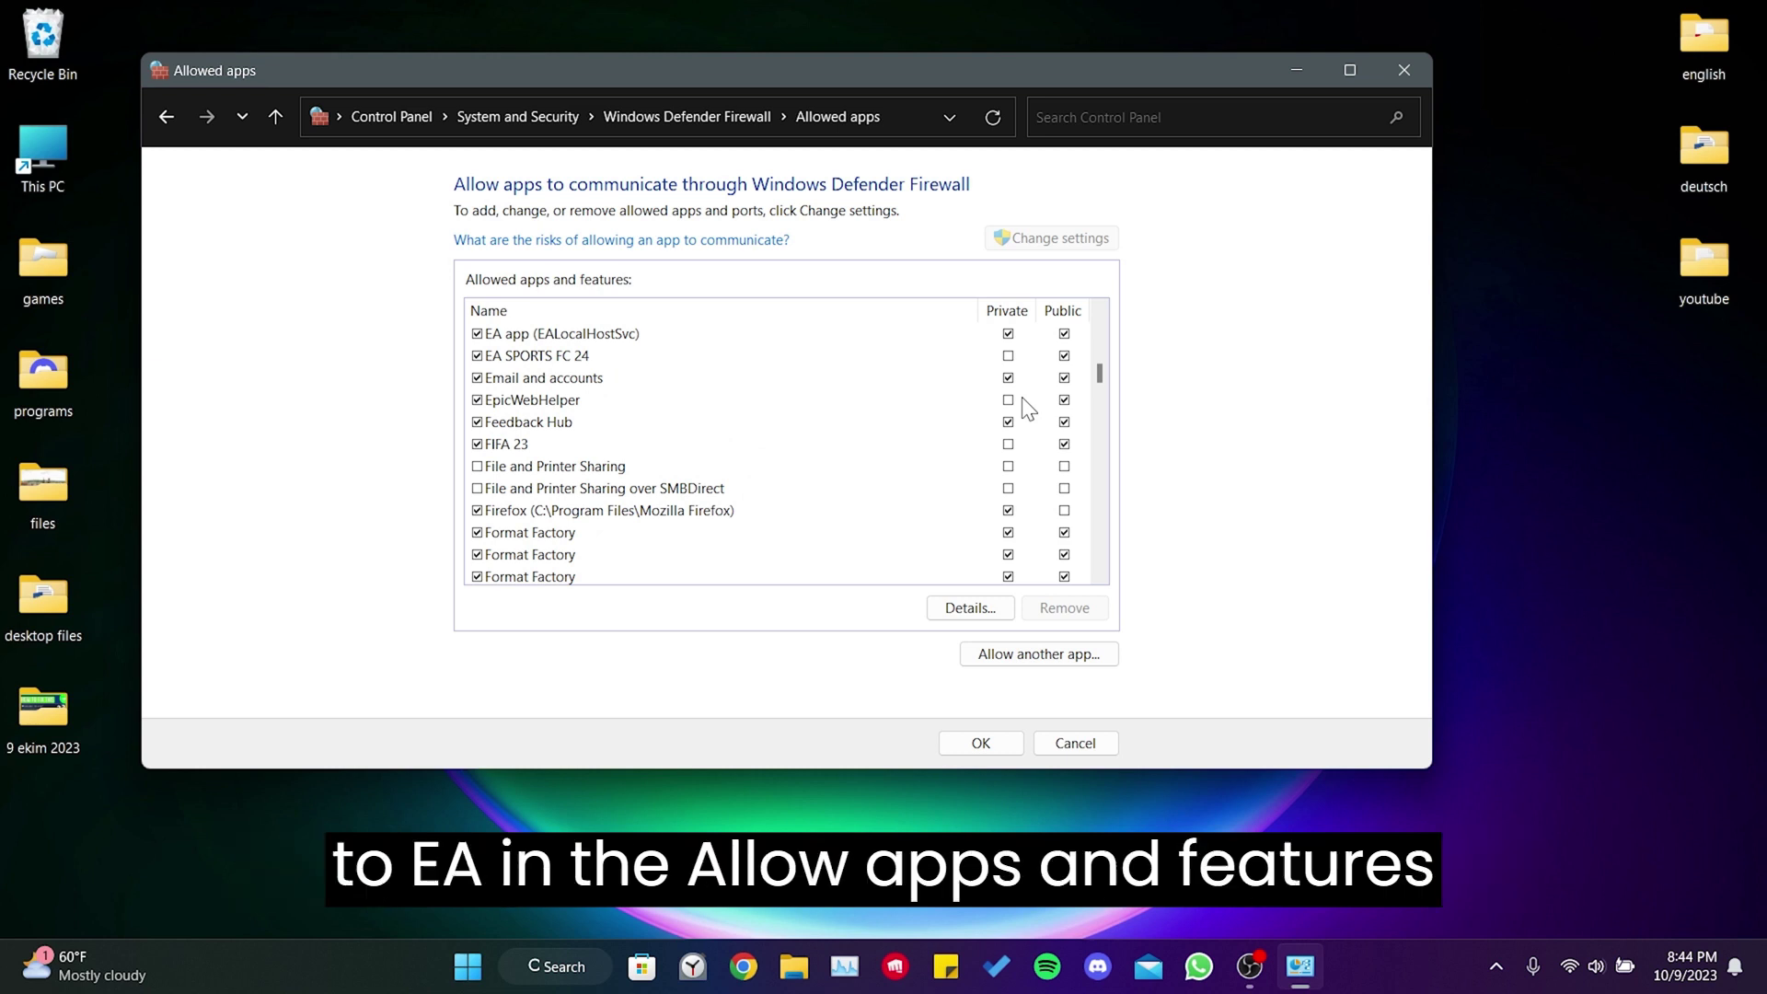
scroll(975, 428, up, 2)
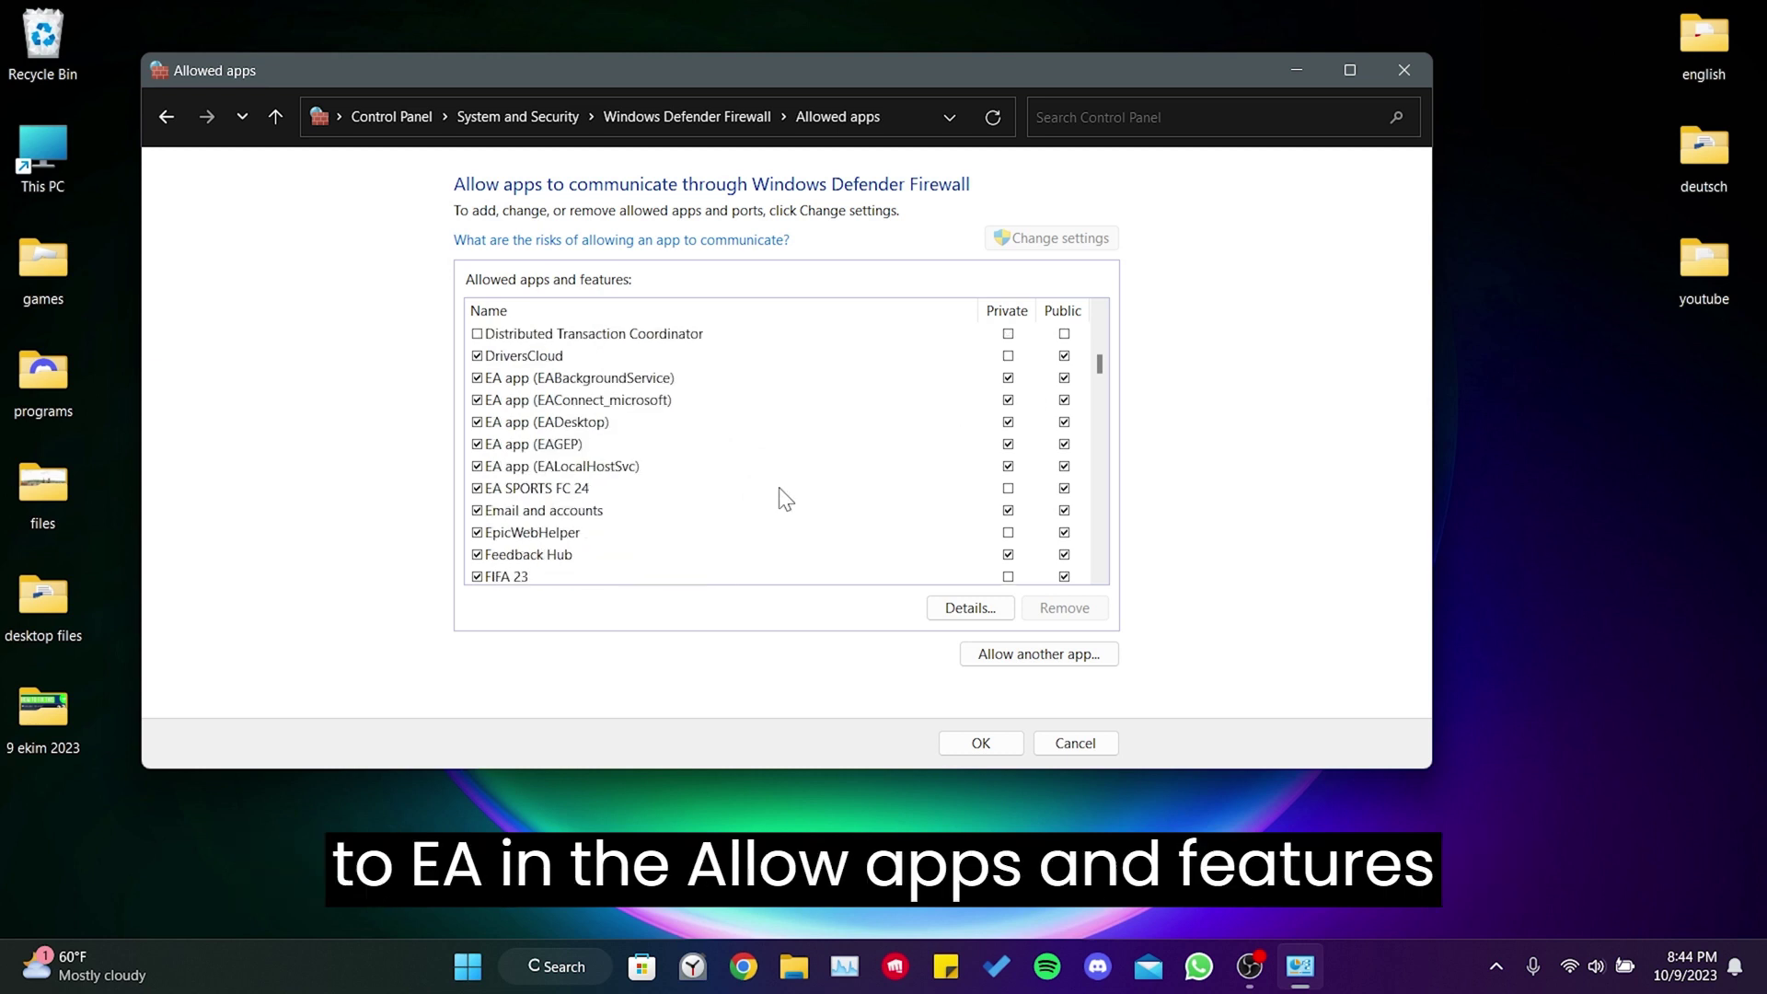
click(1007, 488)
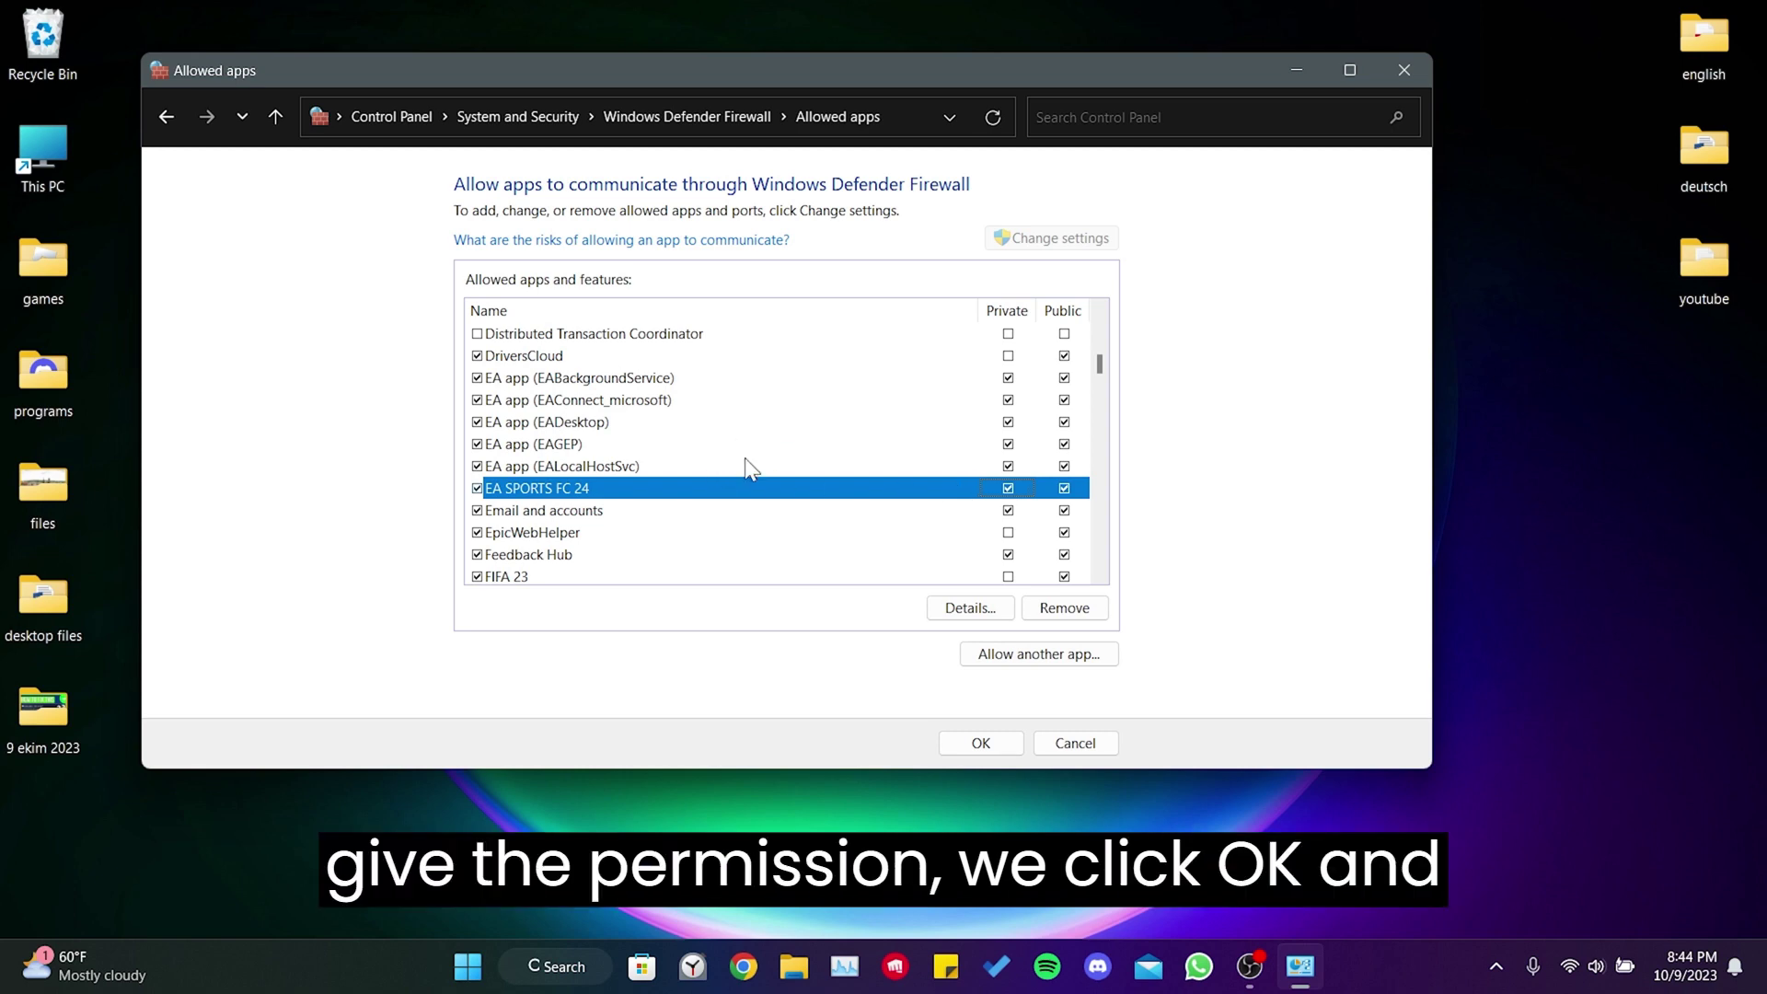
click(979, 741)
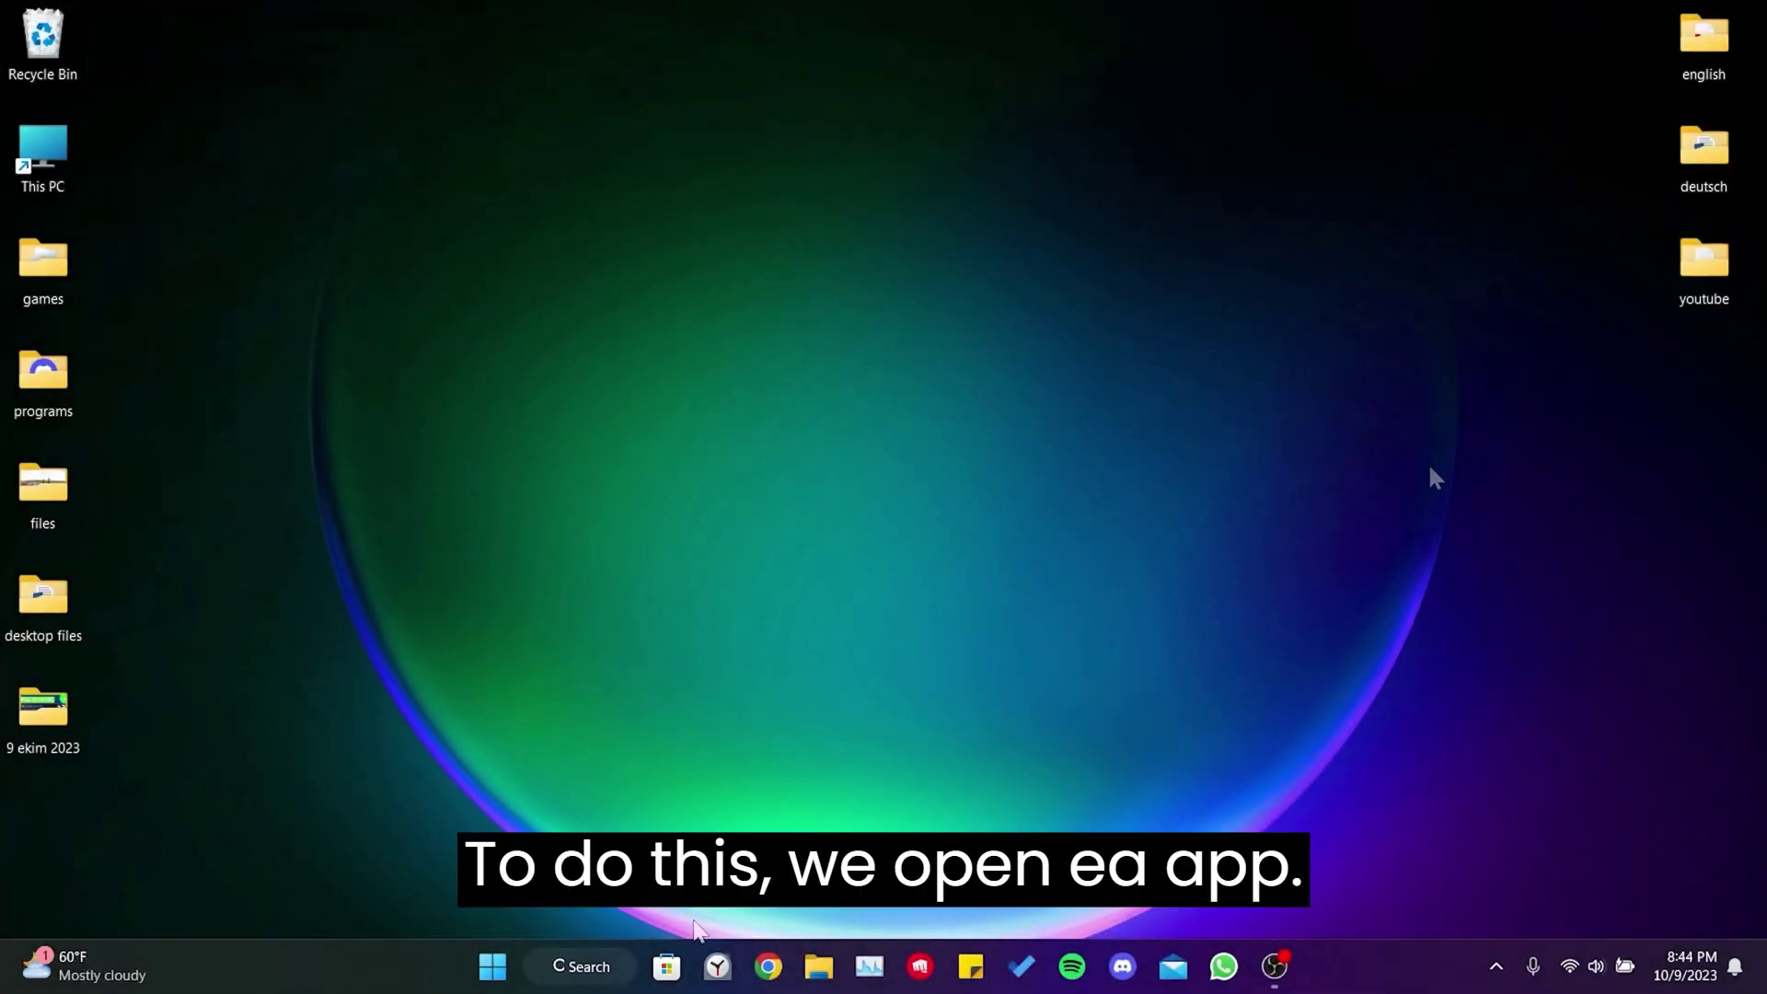
Step: Launch the EA app from a Windows search for 'ea'
click(615, 966)
text(ea)
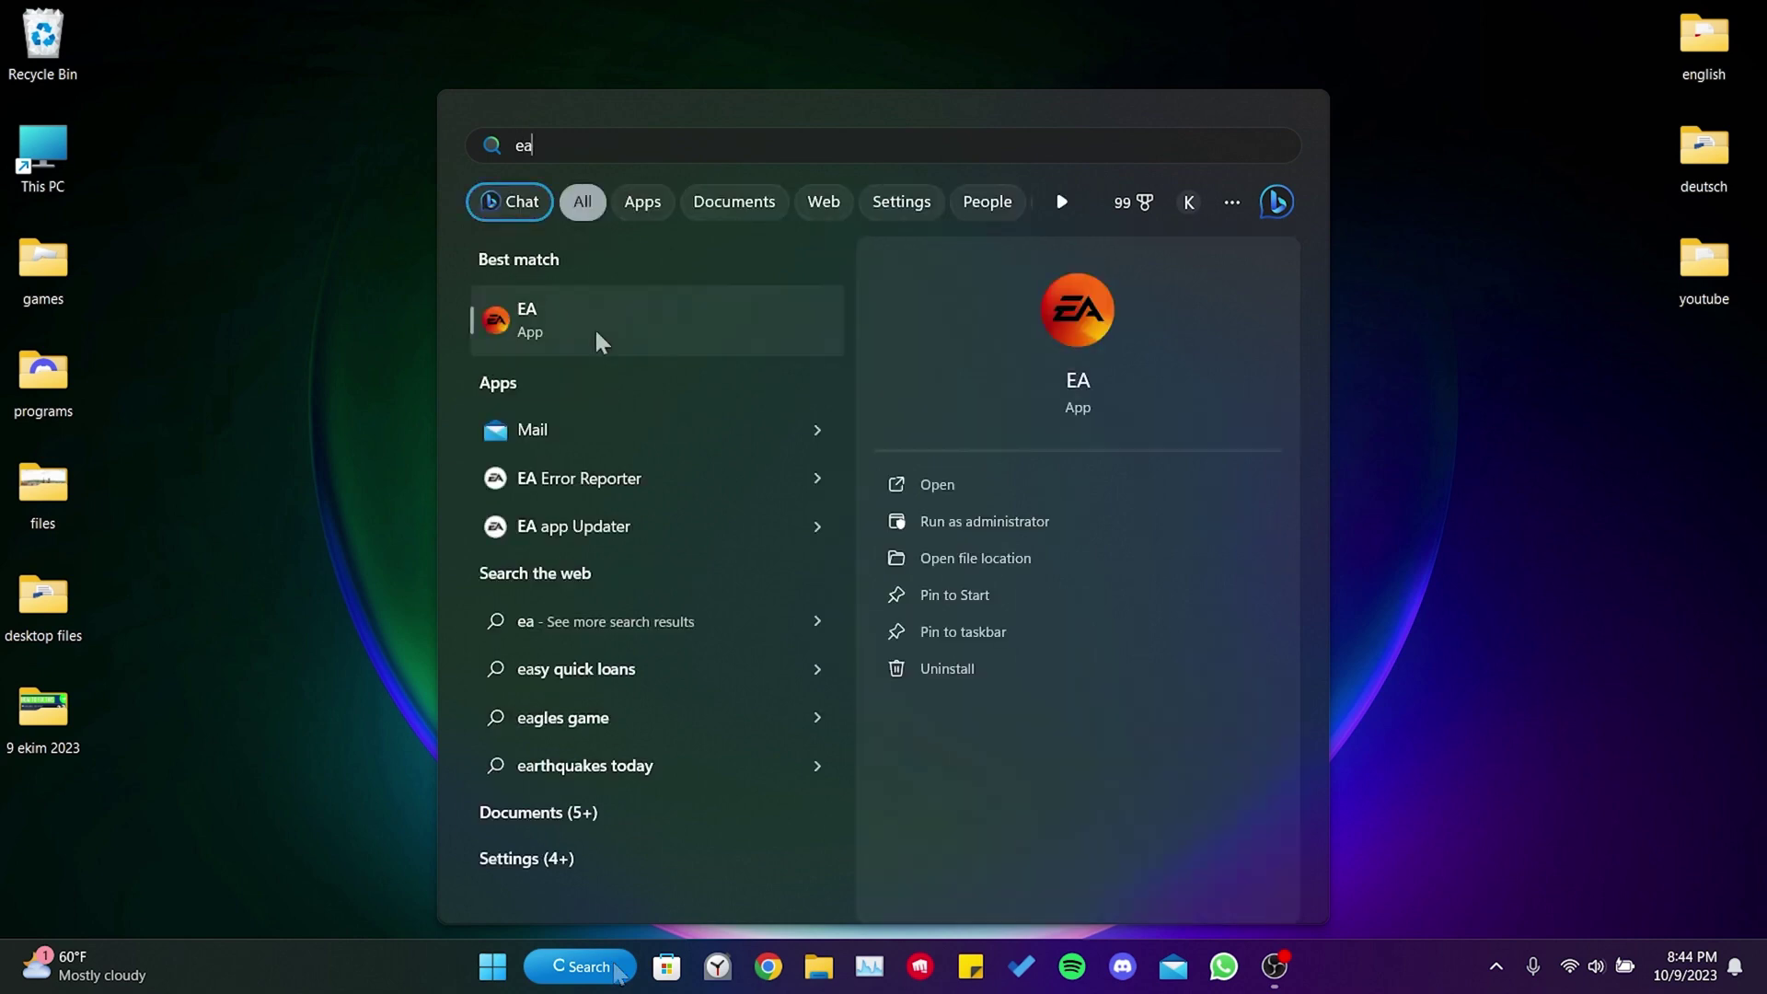
click(595, 333)
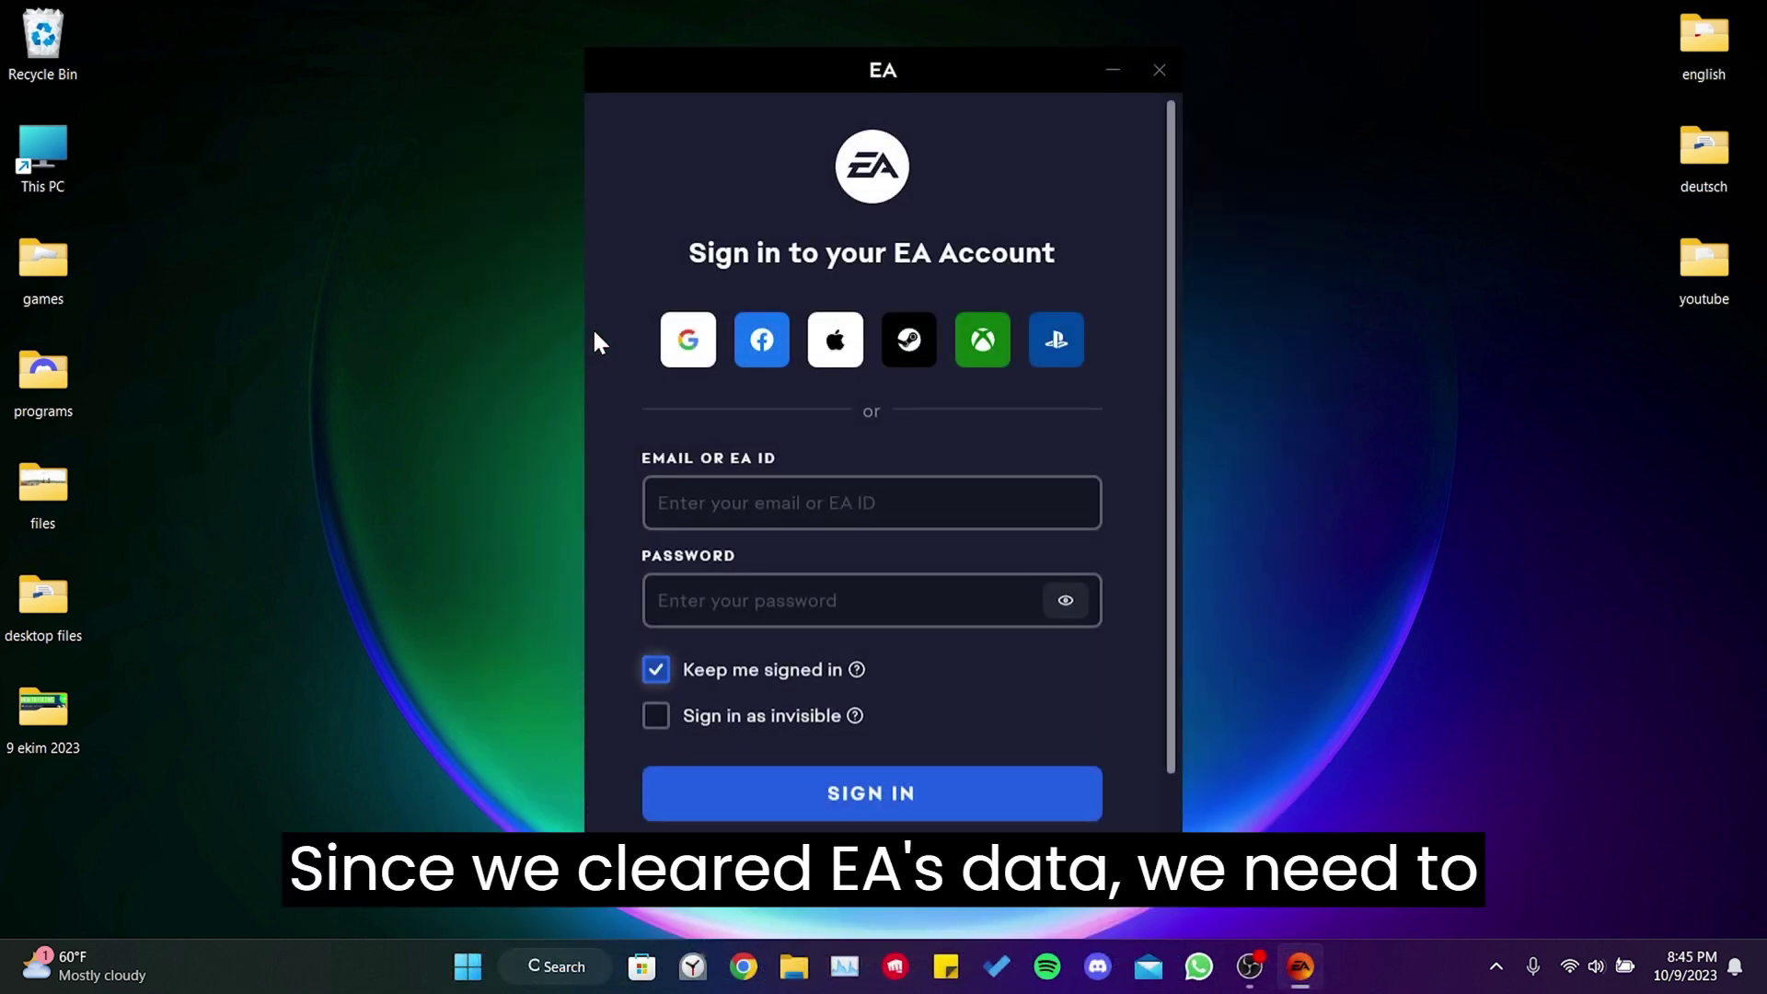
Step: Sign in by pasting the account e-mail and password
click(980, 494)
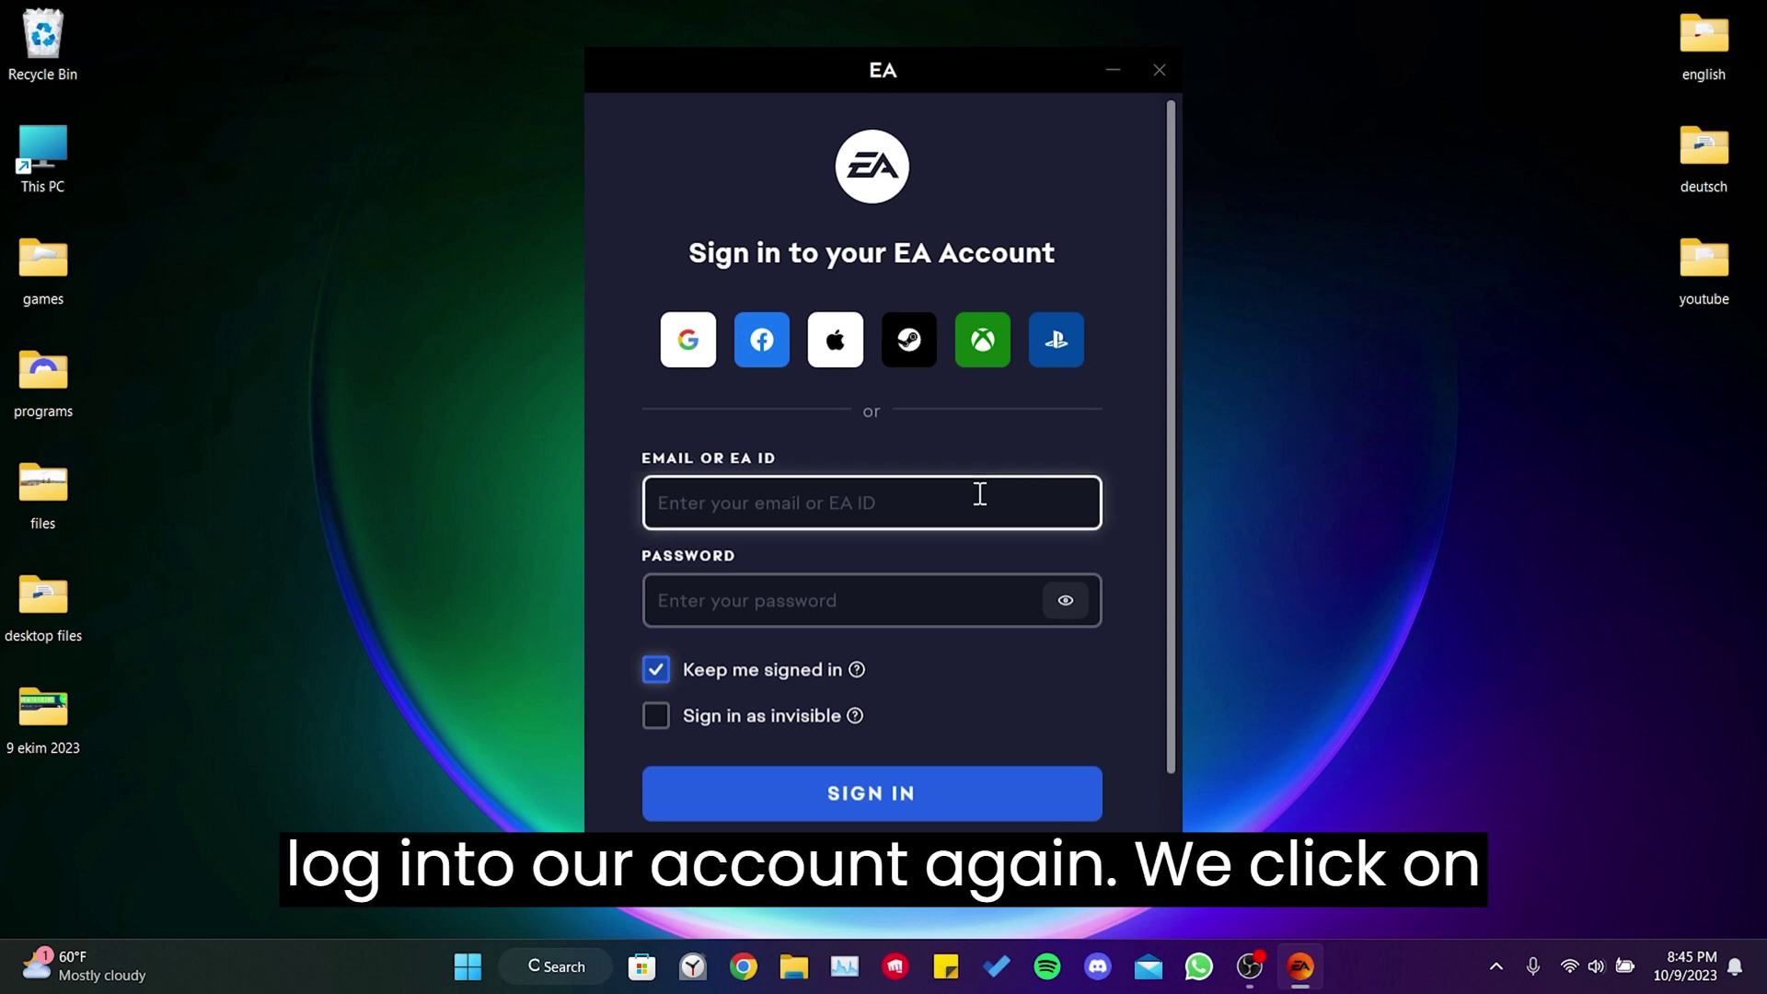
key(ctrl+v)
key(Tab)
key(ctrl+v)
click(985, 792)
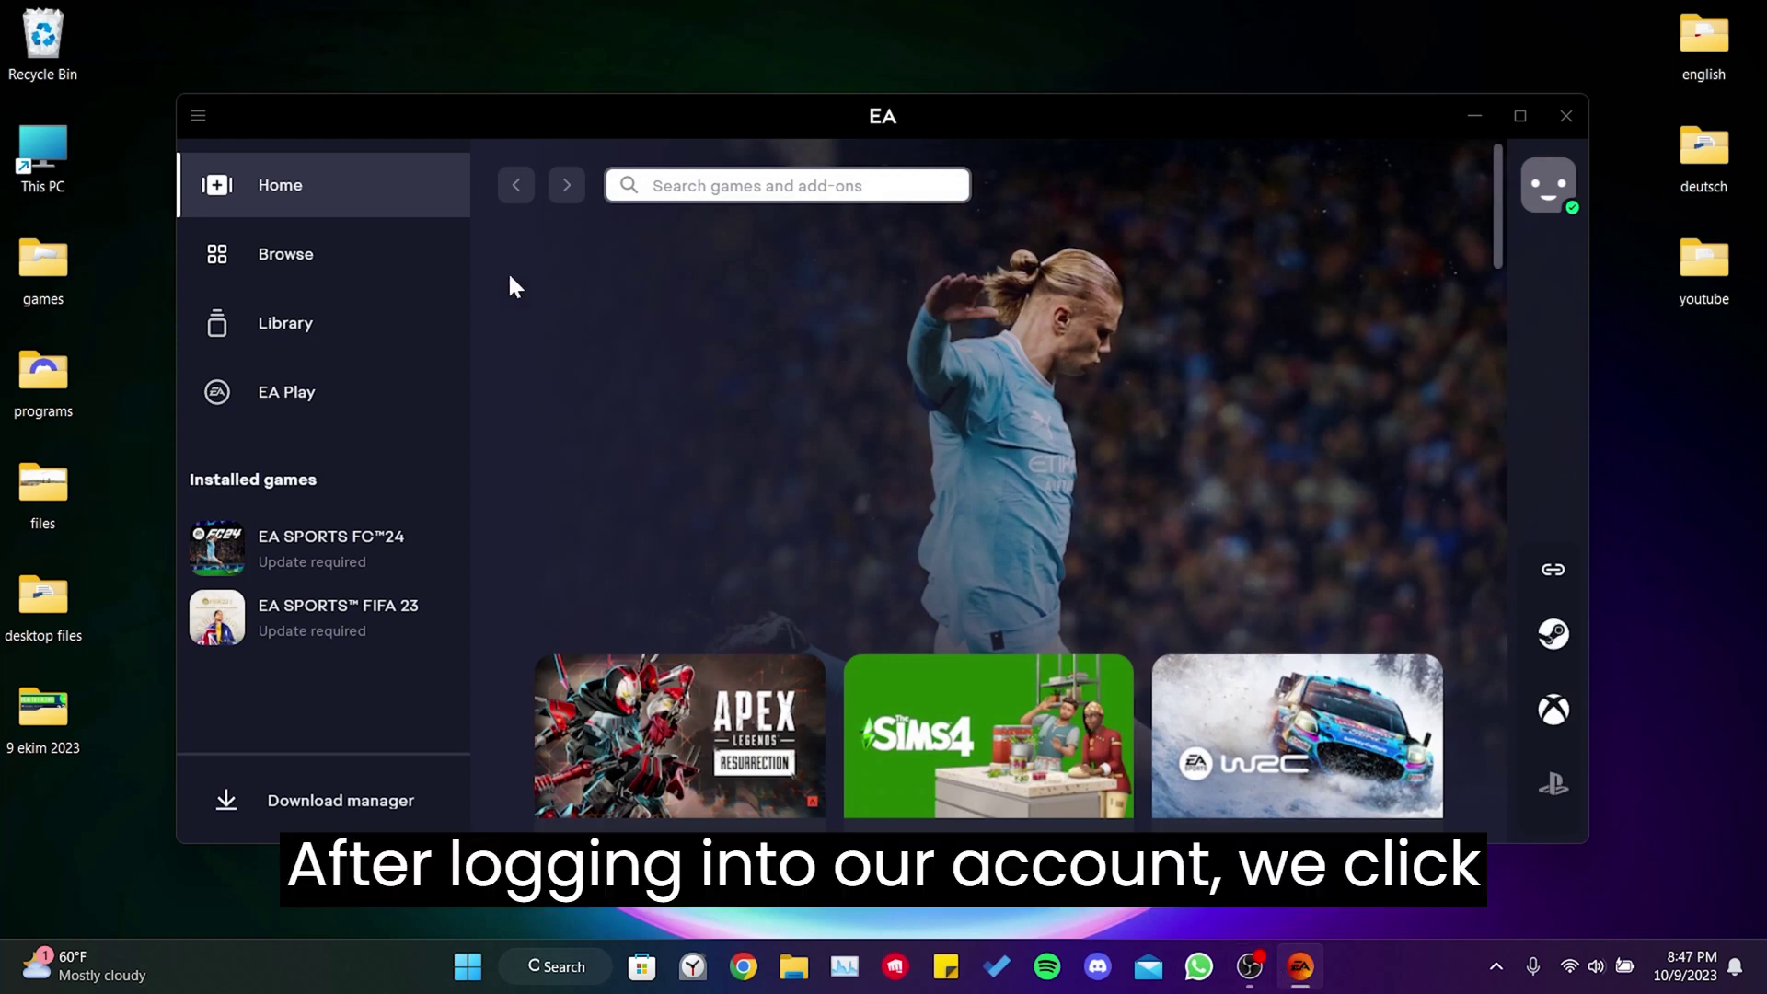
Step: Run Help > App Recovery from the EA app menu and clear the cache
click(203, 119)
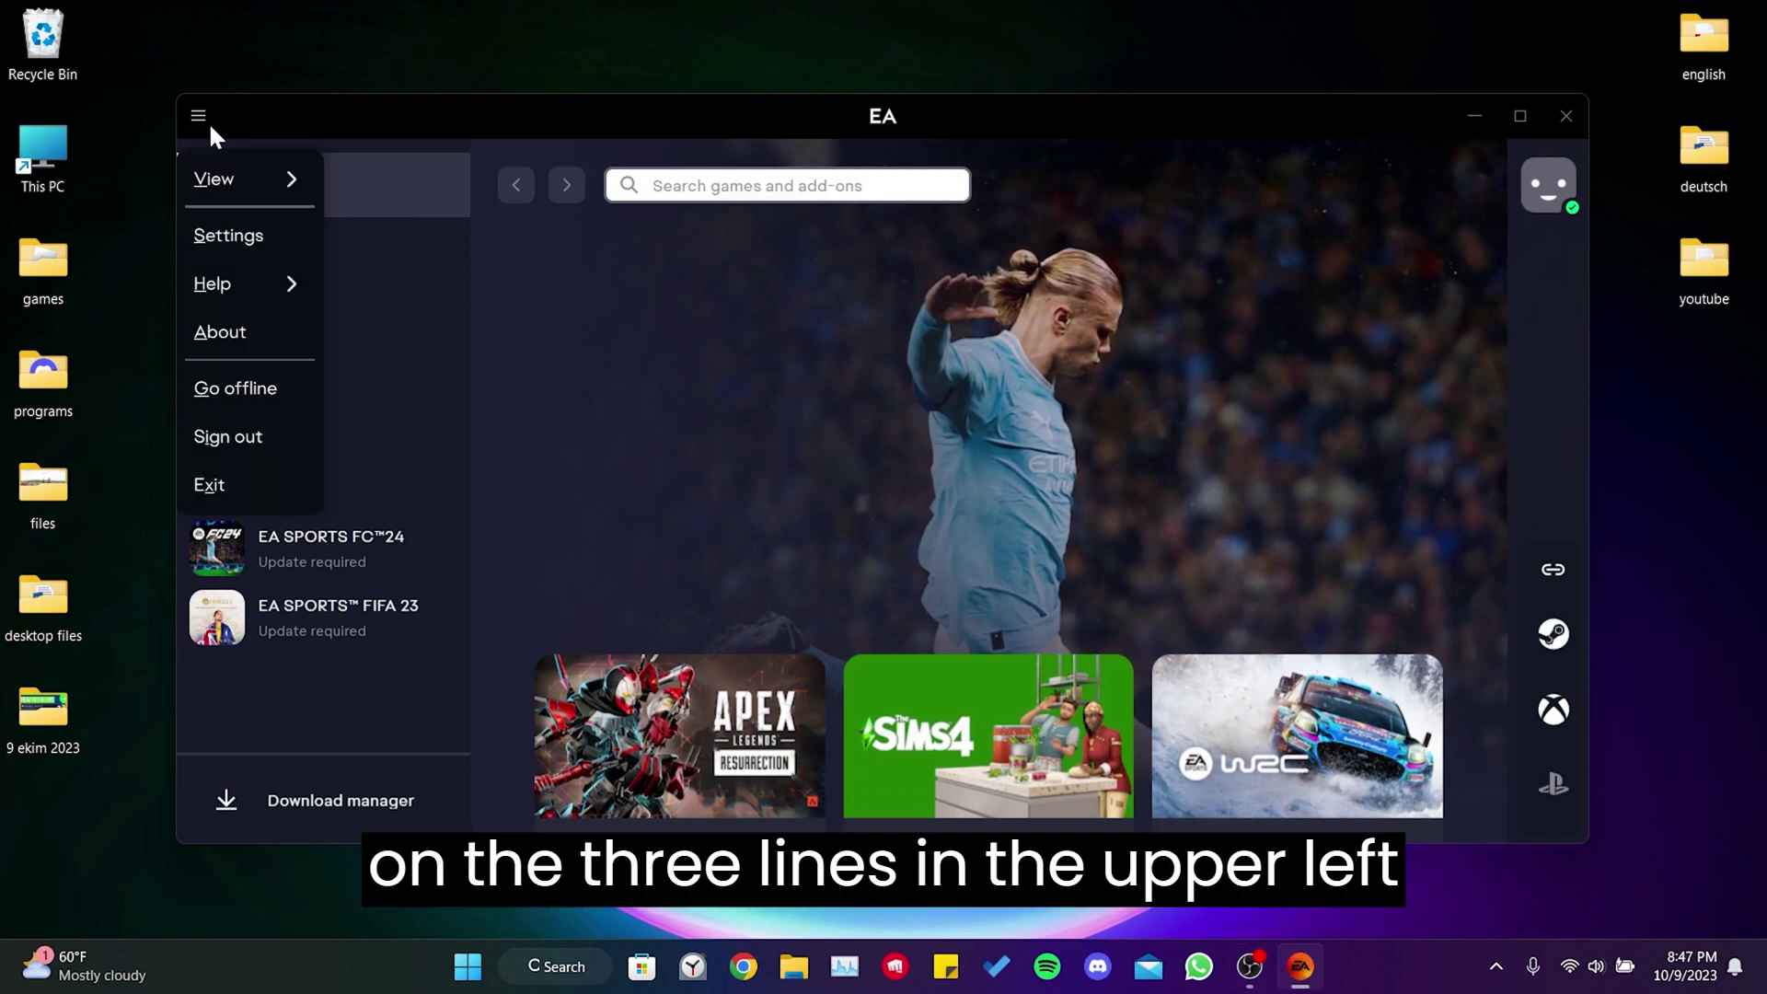
mouse_move(235, 276)
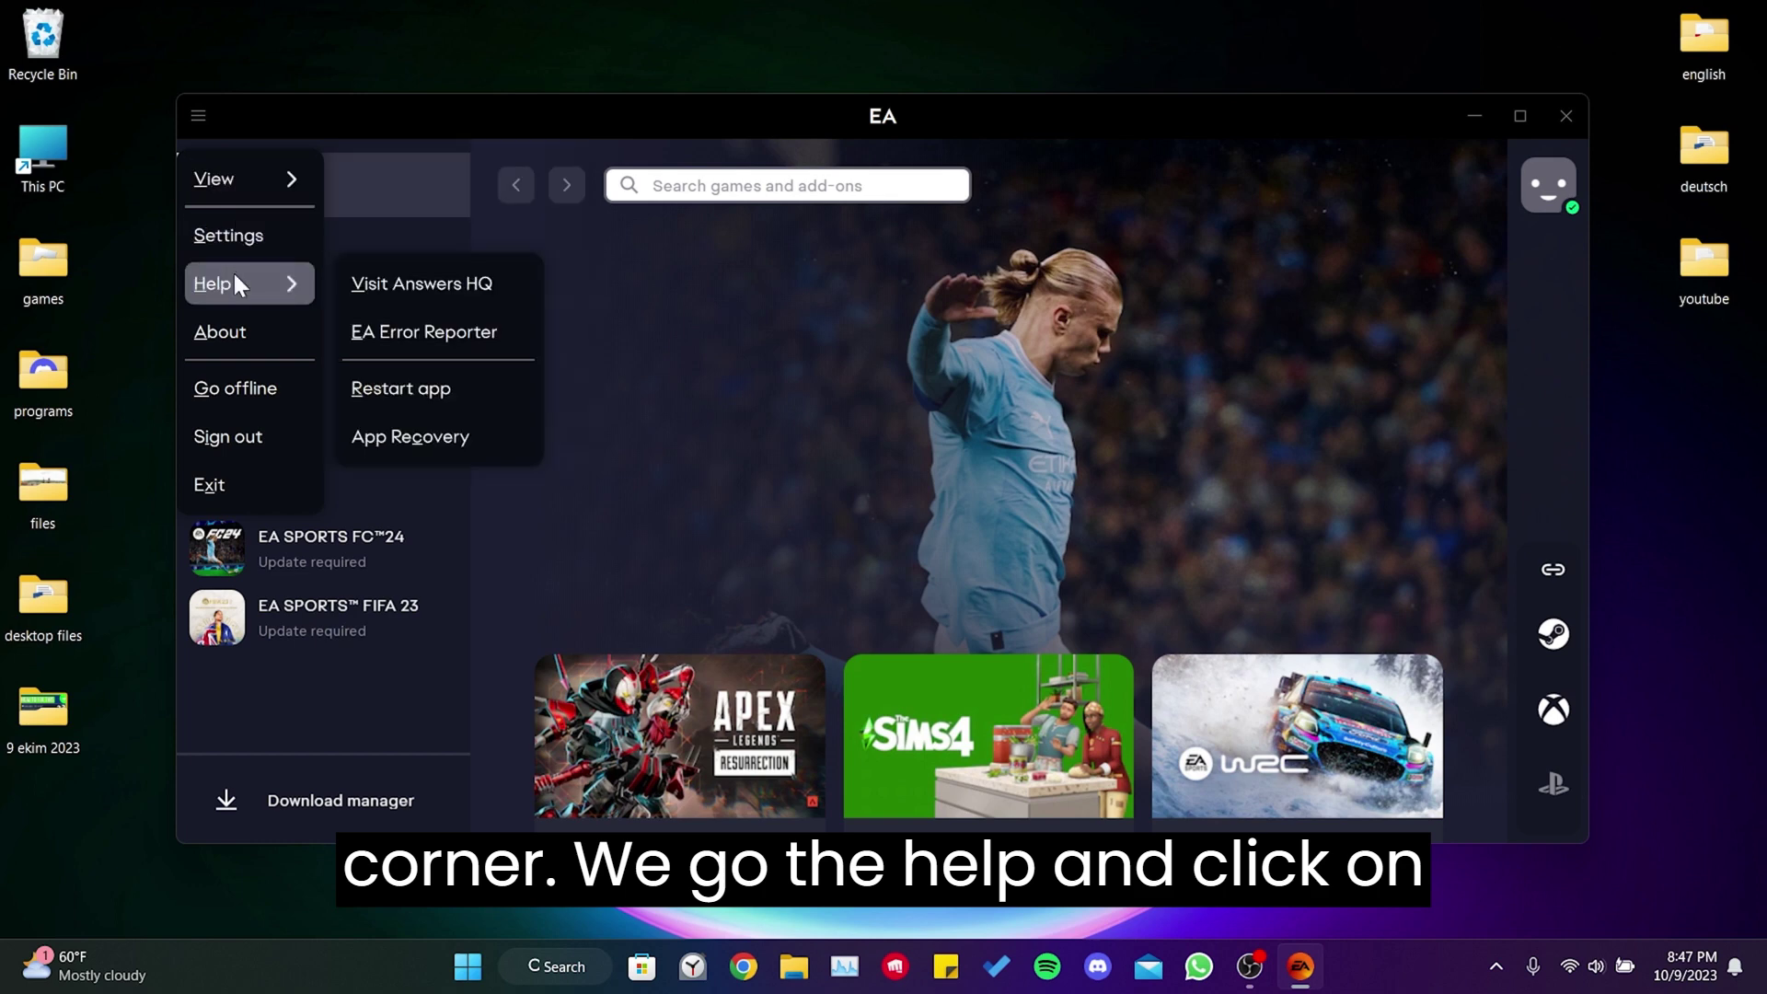
click(418, 438)
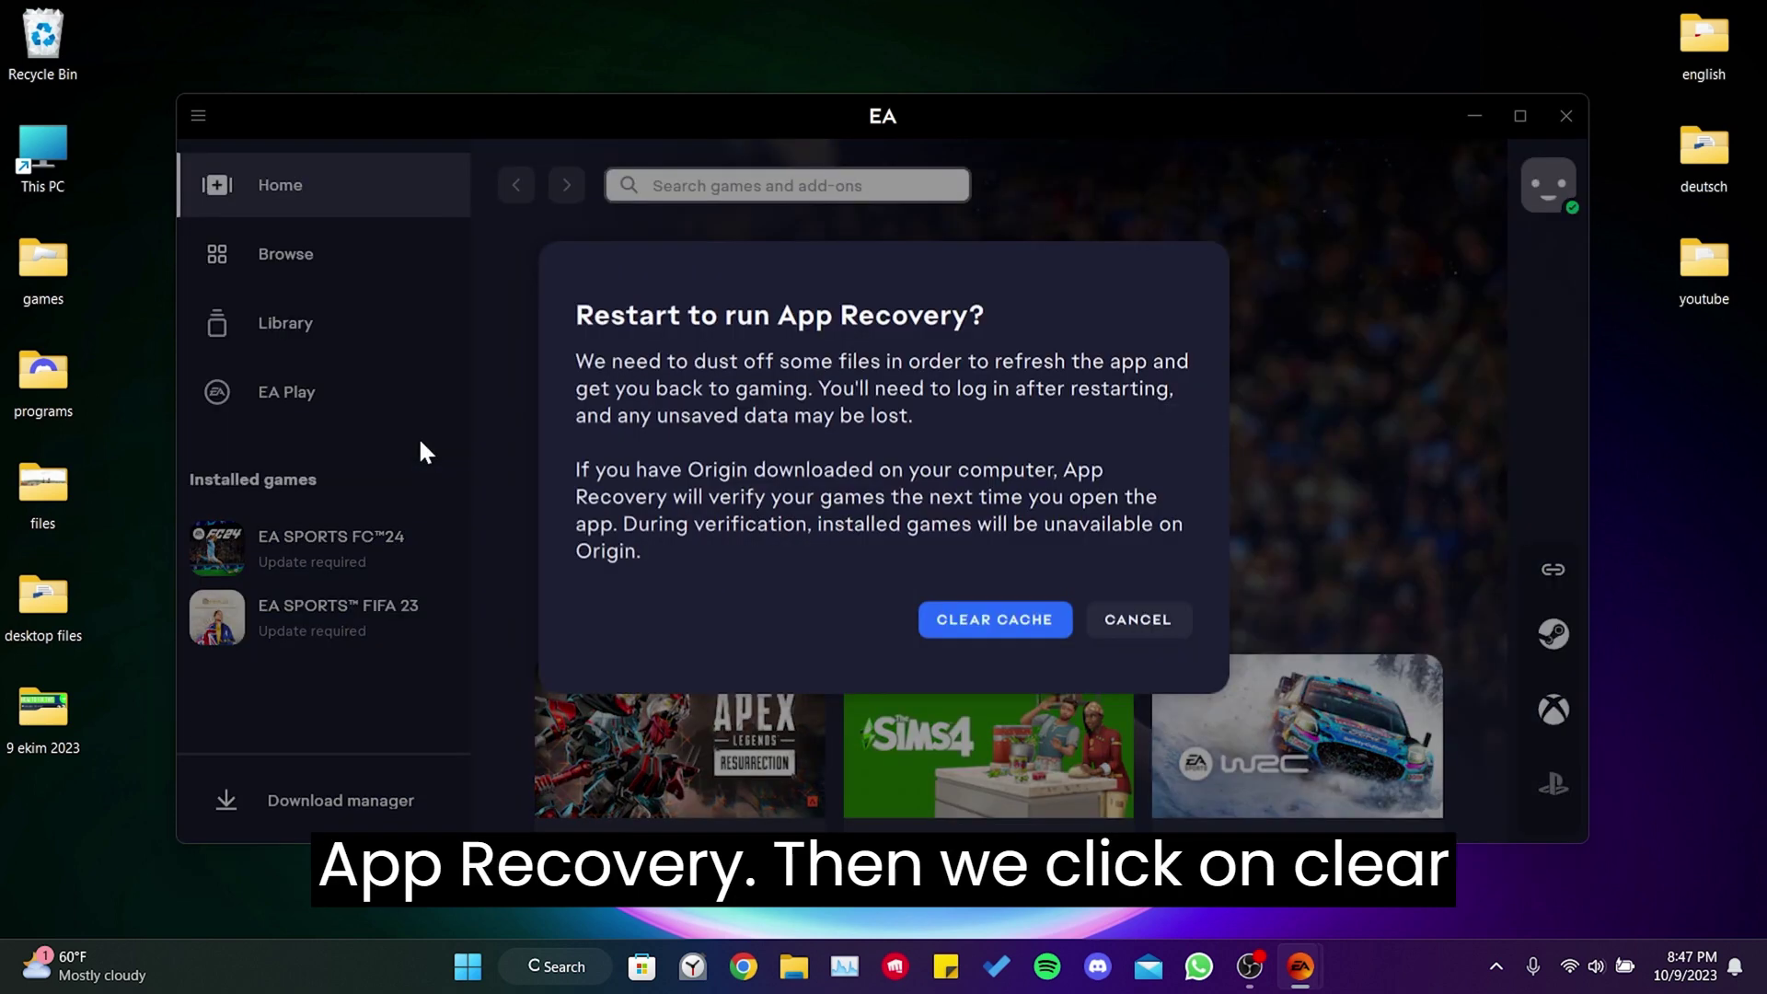
click(982, 629)
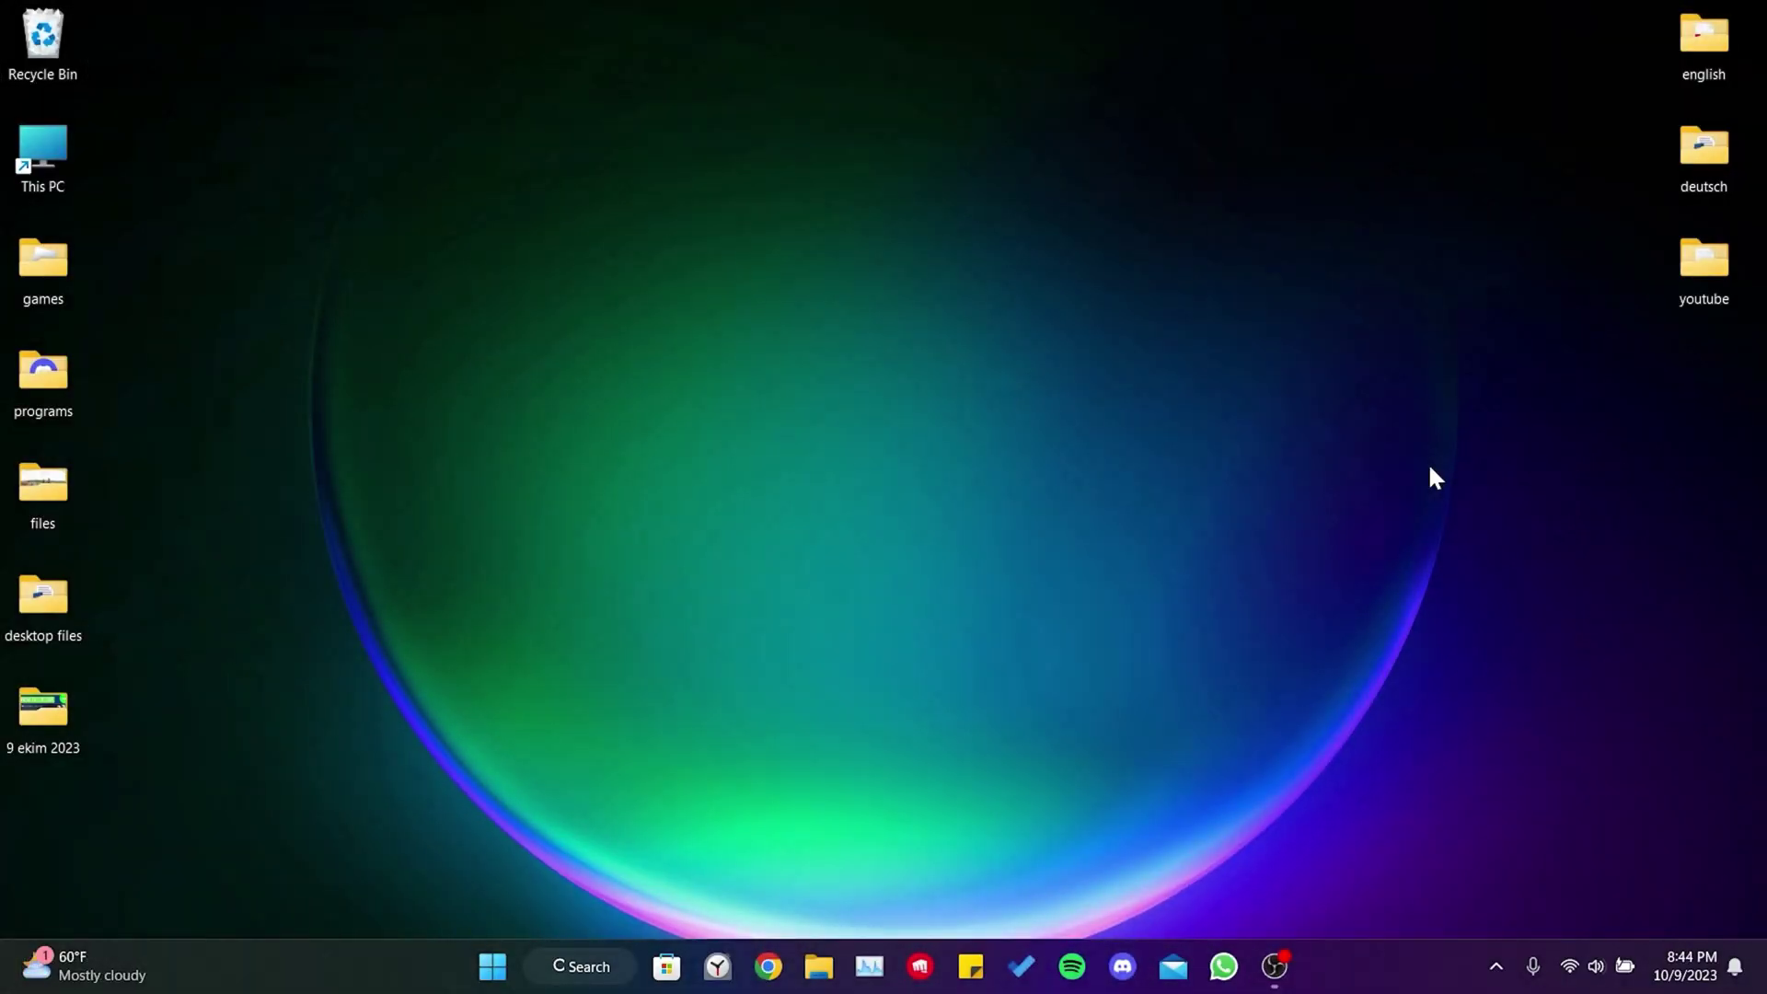
Step: Search 'cmd' and run the Developer Command Prompt for VS 2022 as administrator
click(558, 966)
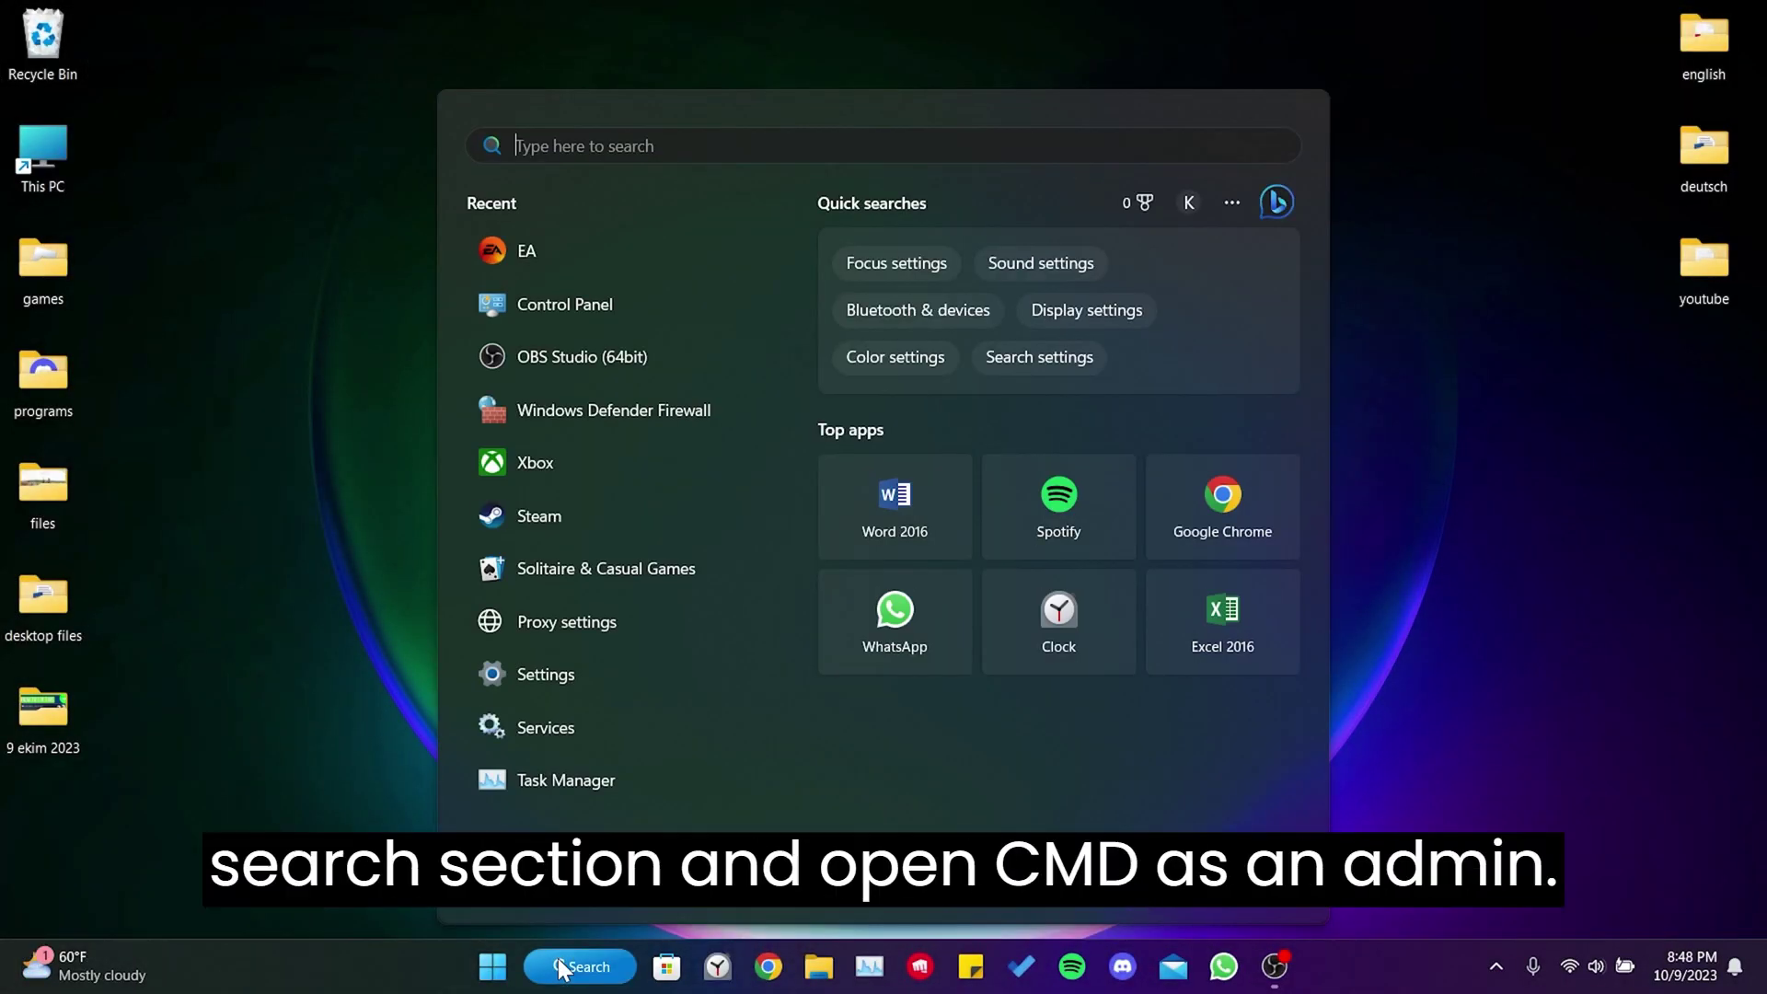
text(cmd)
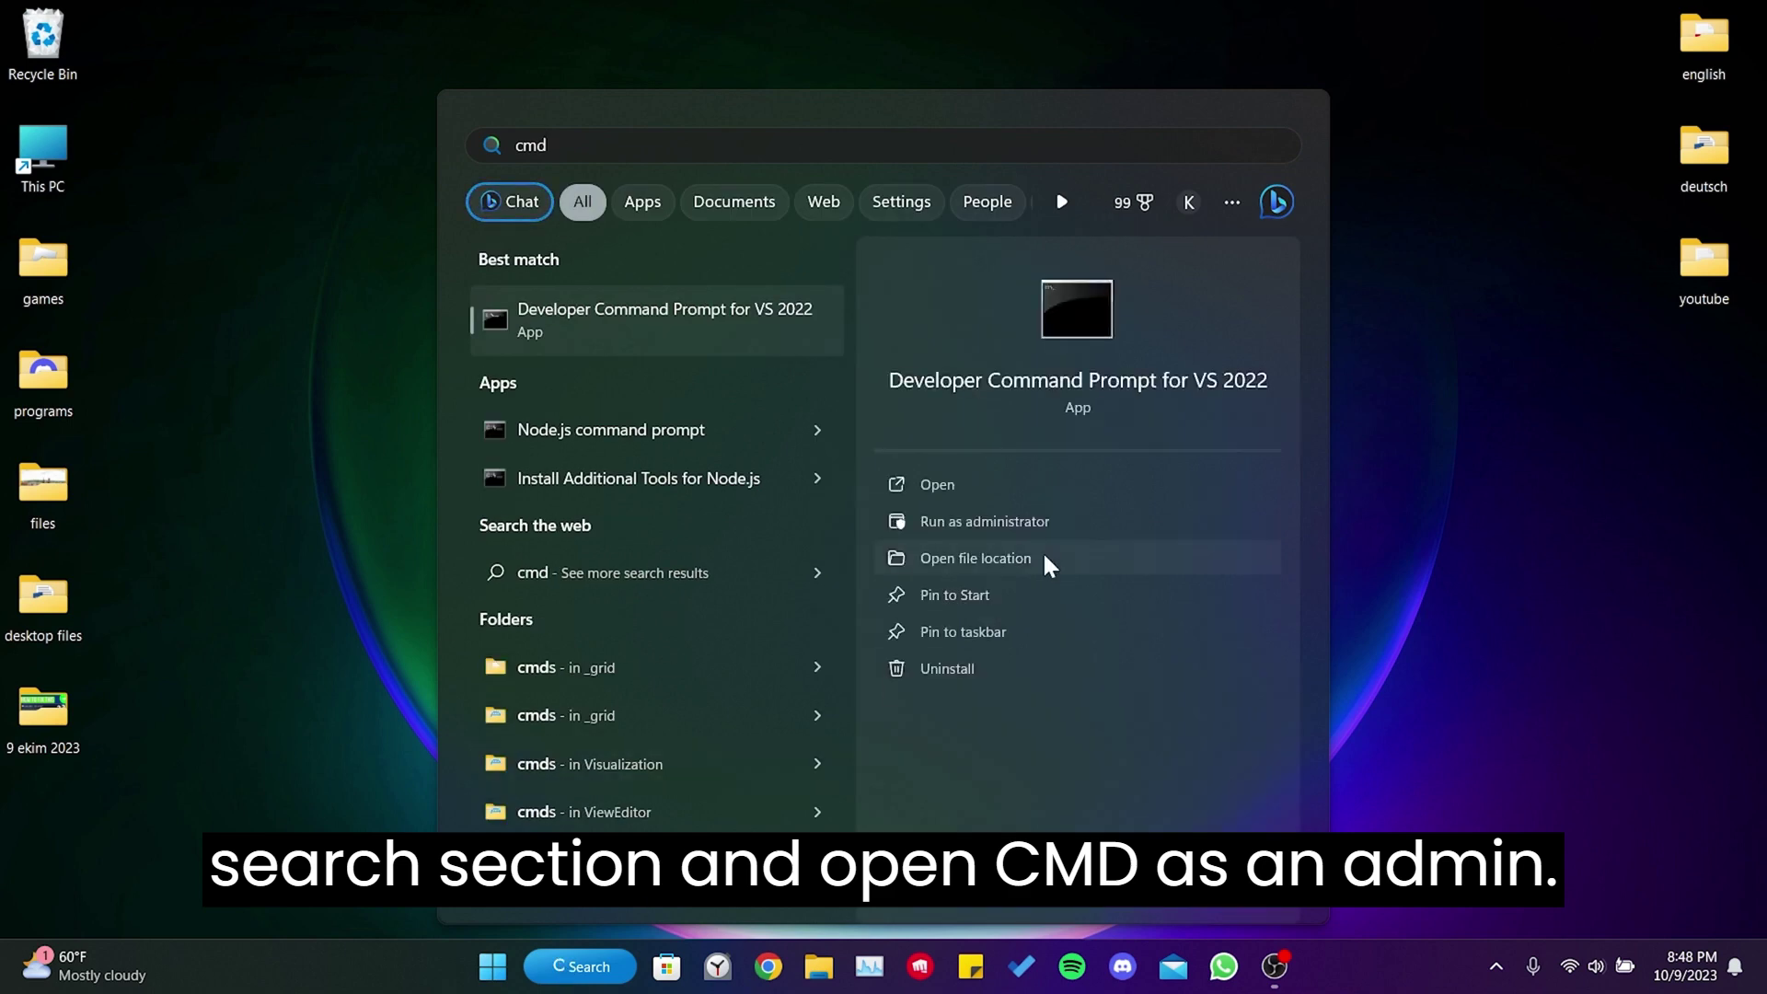
click(963, 516)
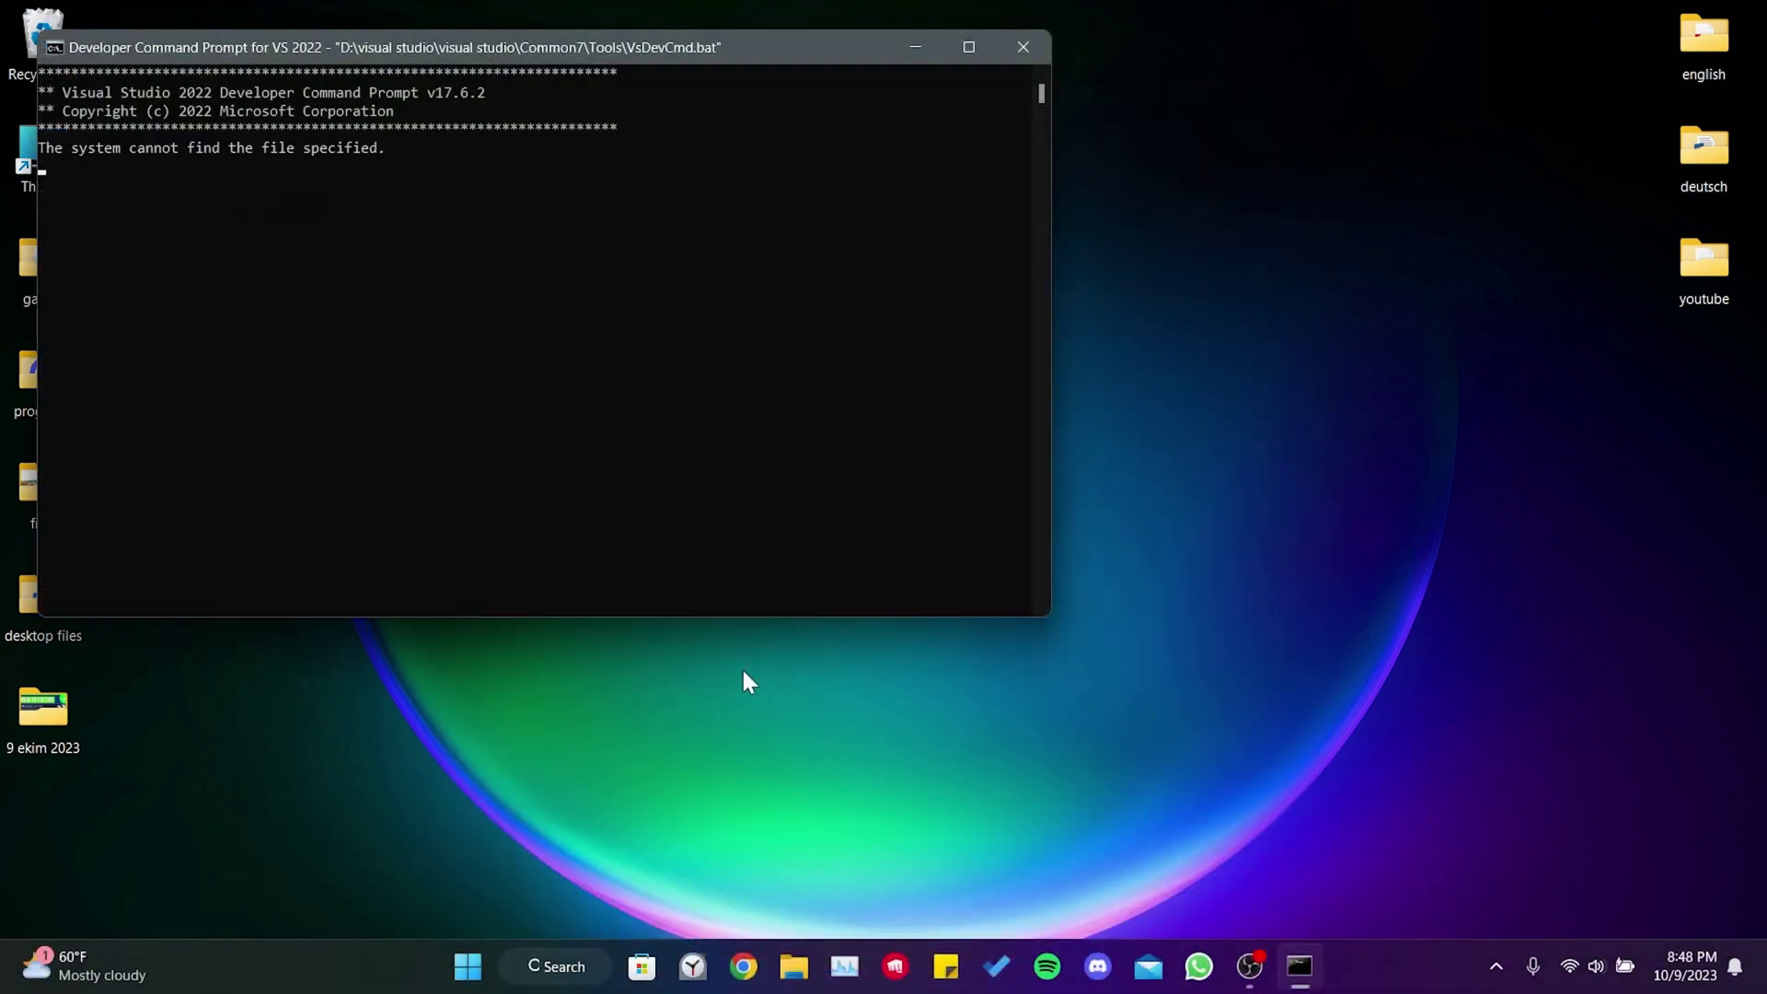
Step: Run ipconfig /flushdns, netsh winsock reset and netsh int ip reset
drag(472, 50, 766, 151)
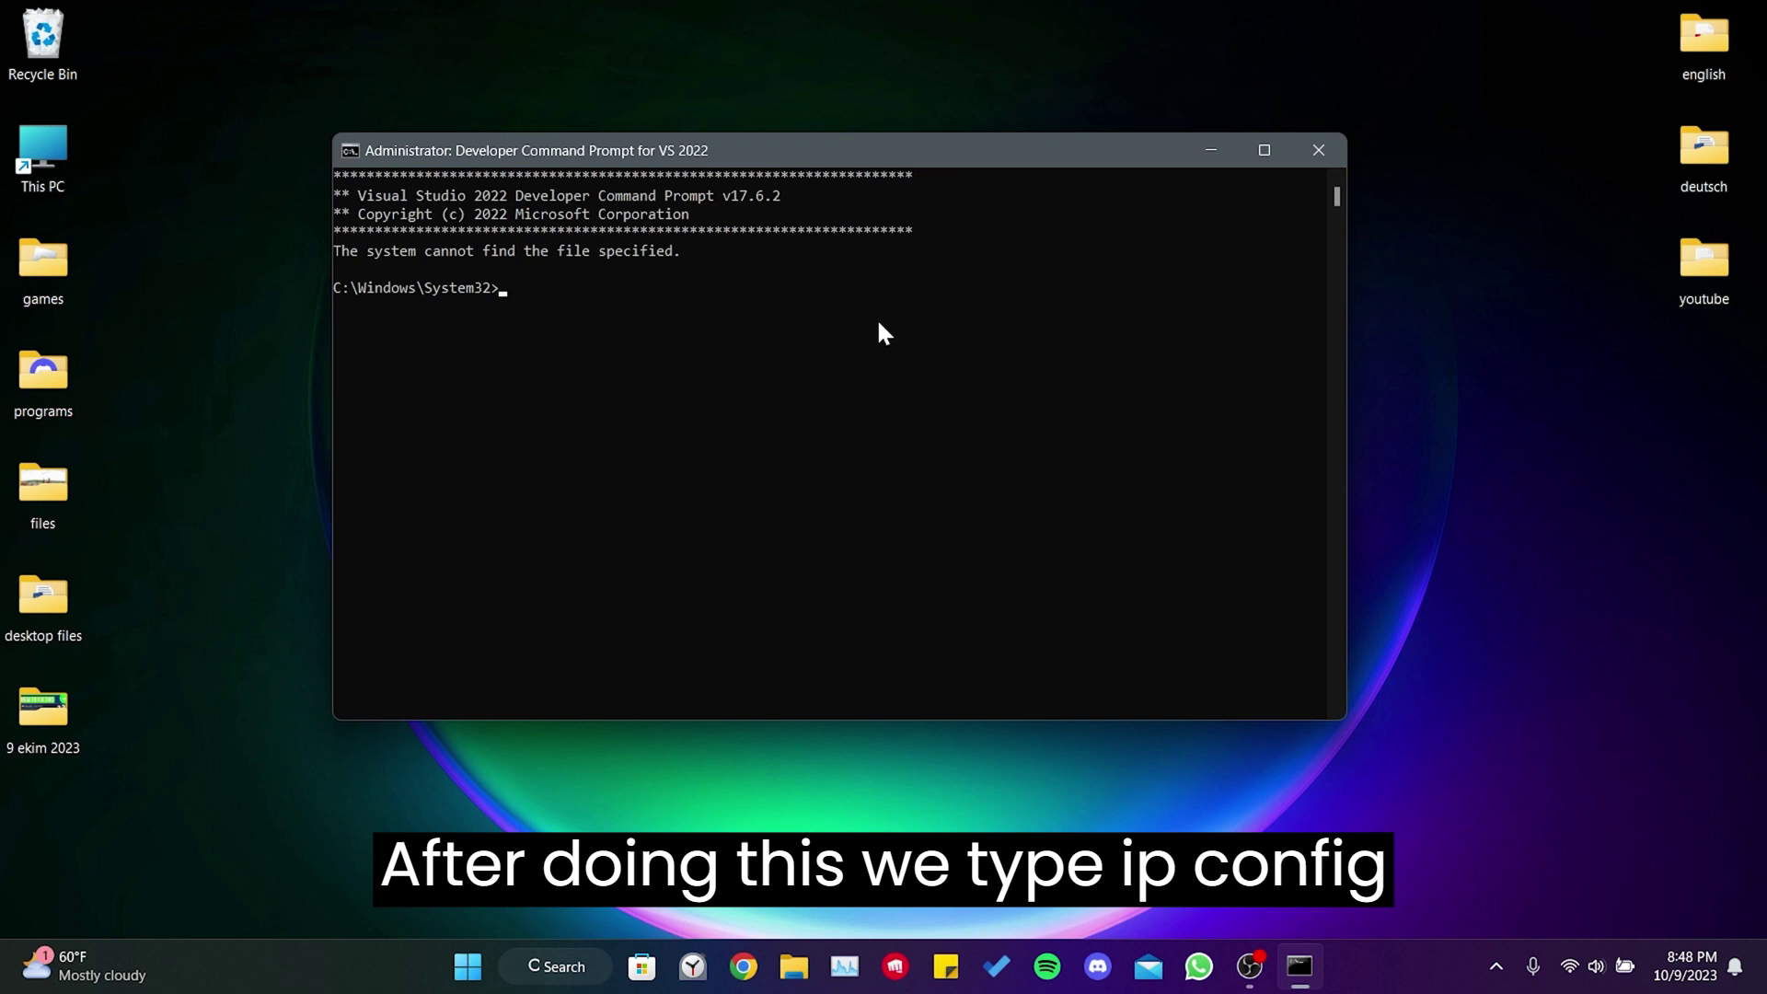
text(ipconfig /flushdns)
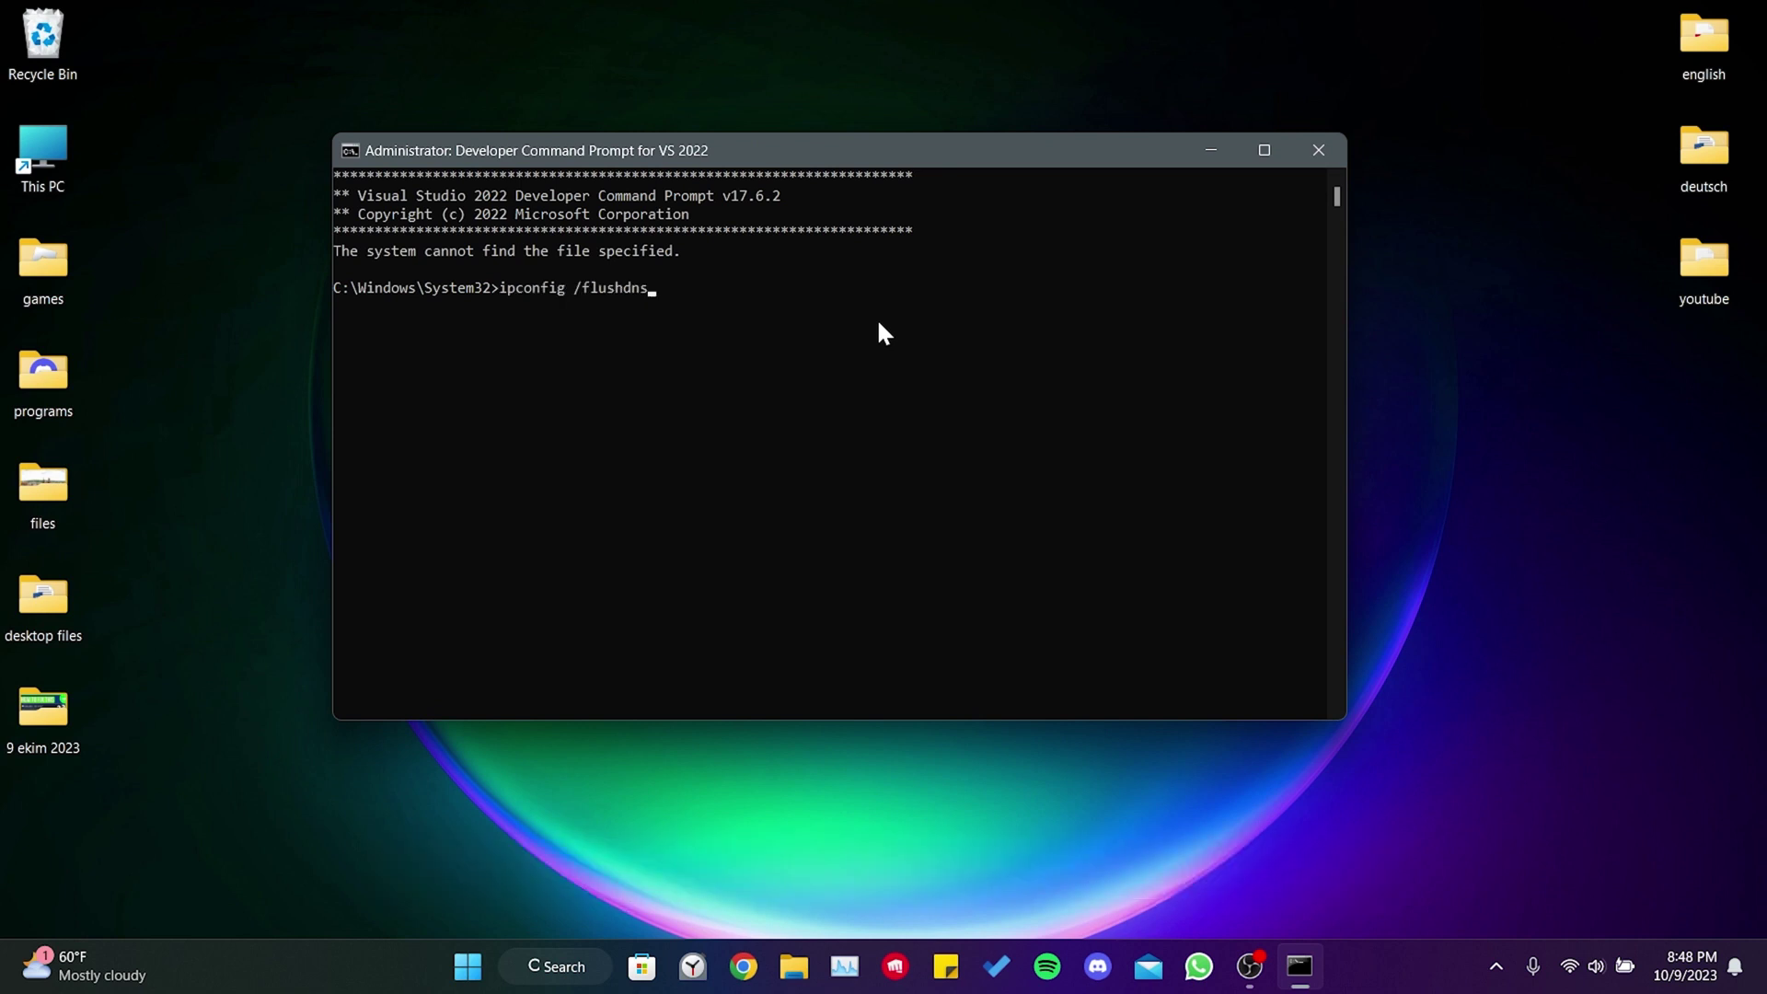
key(Return)
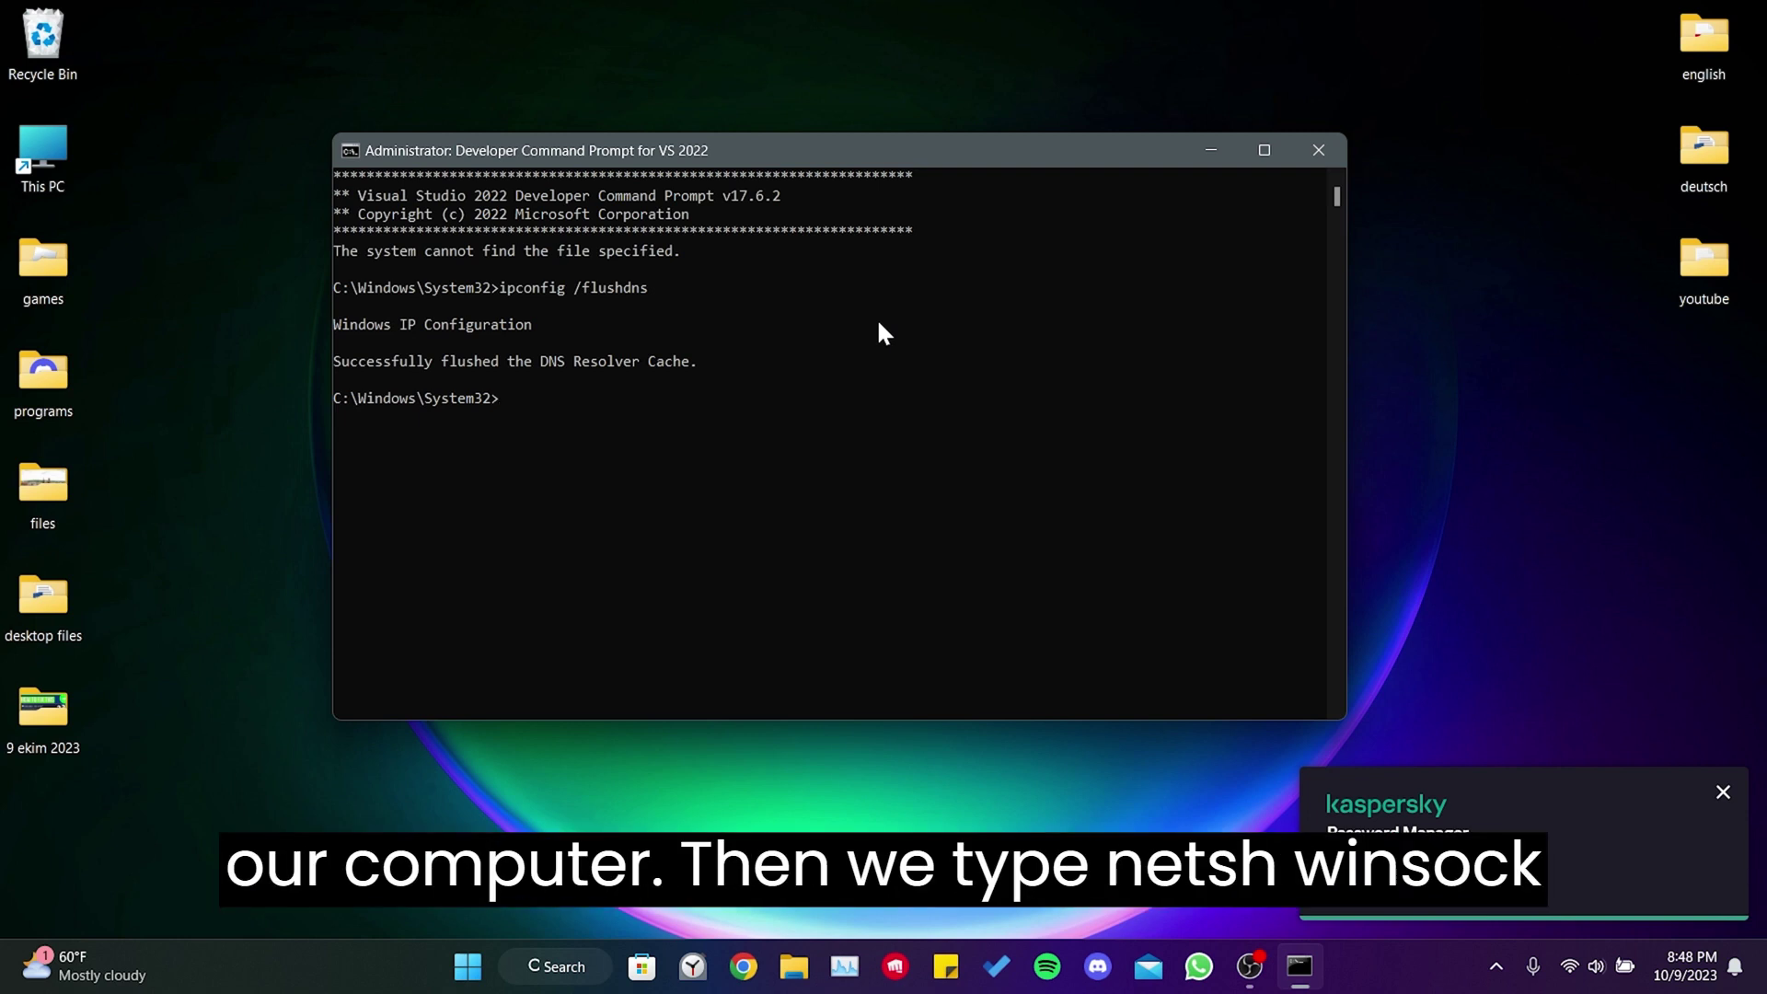
text(netsh wi)
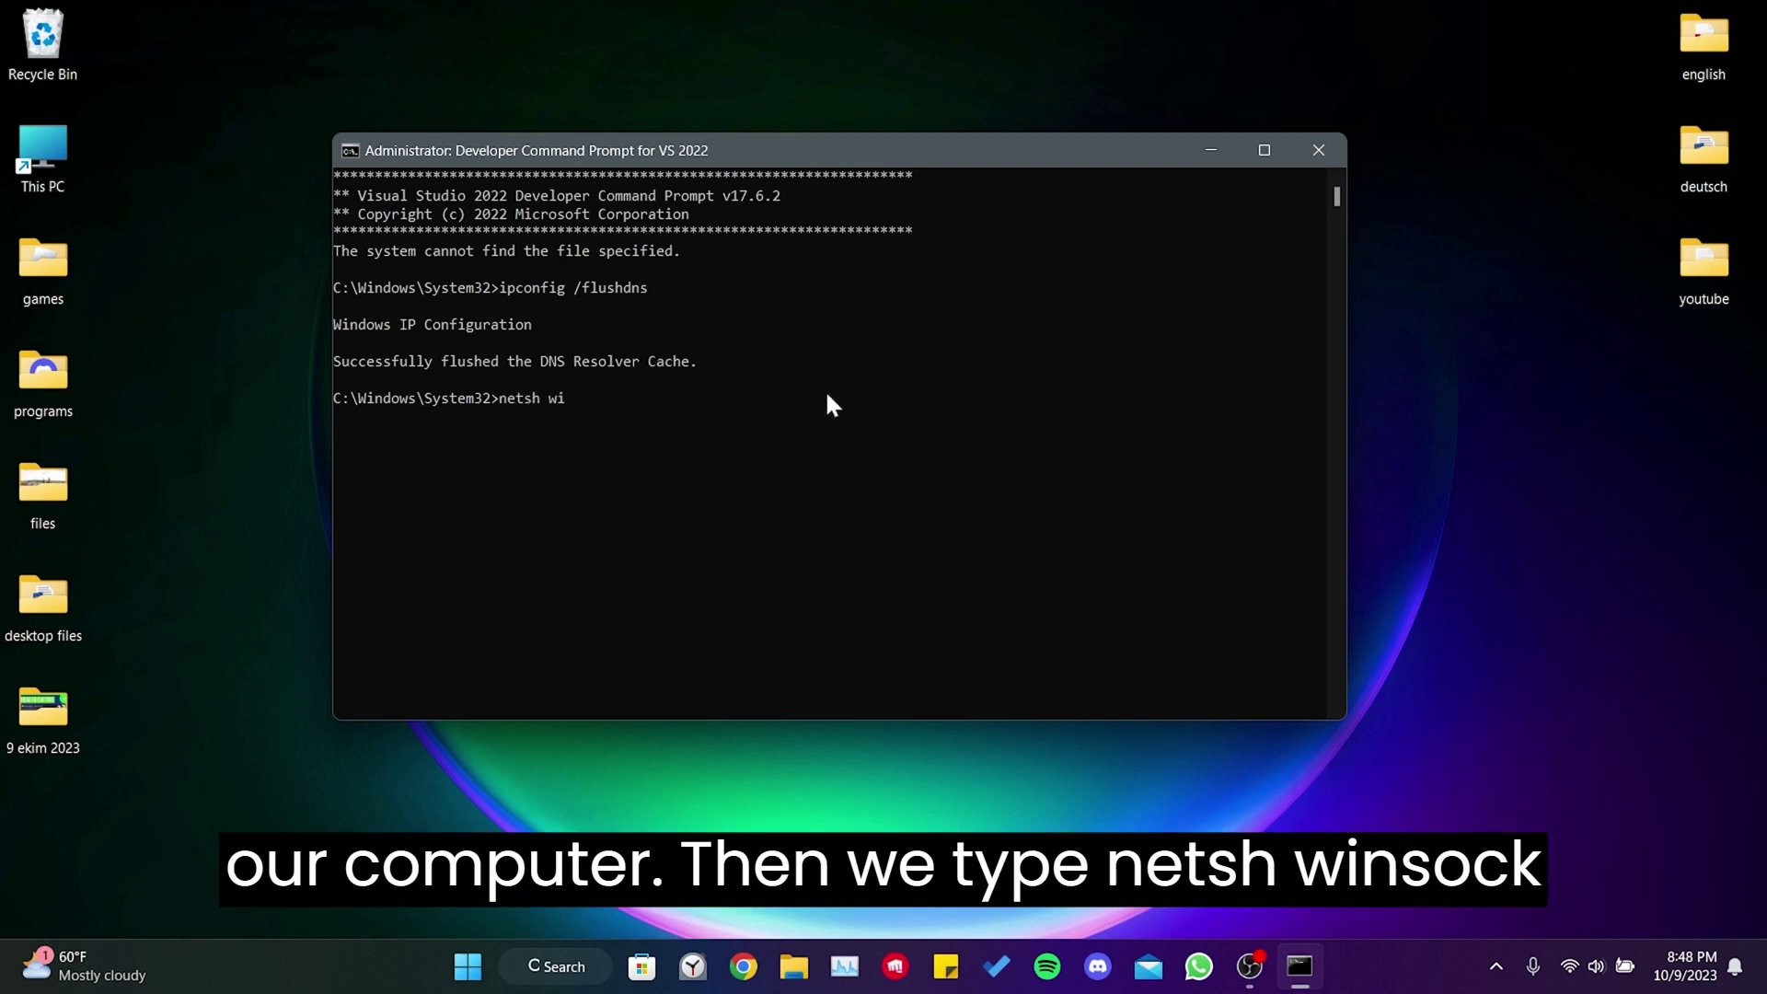
text(nsock reset)
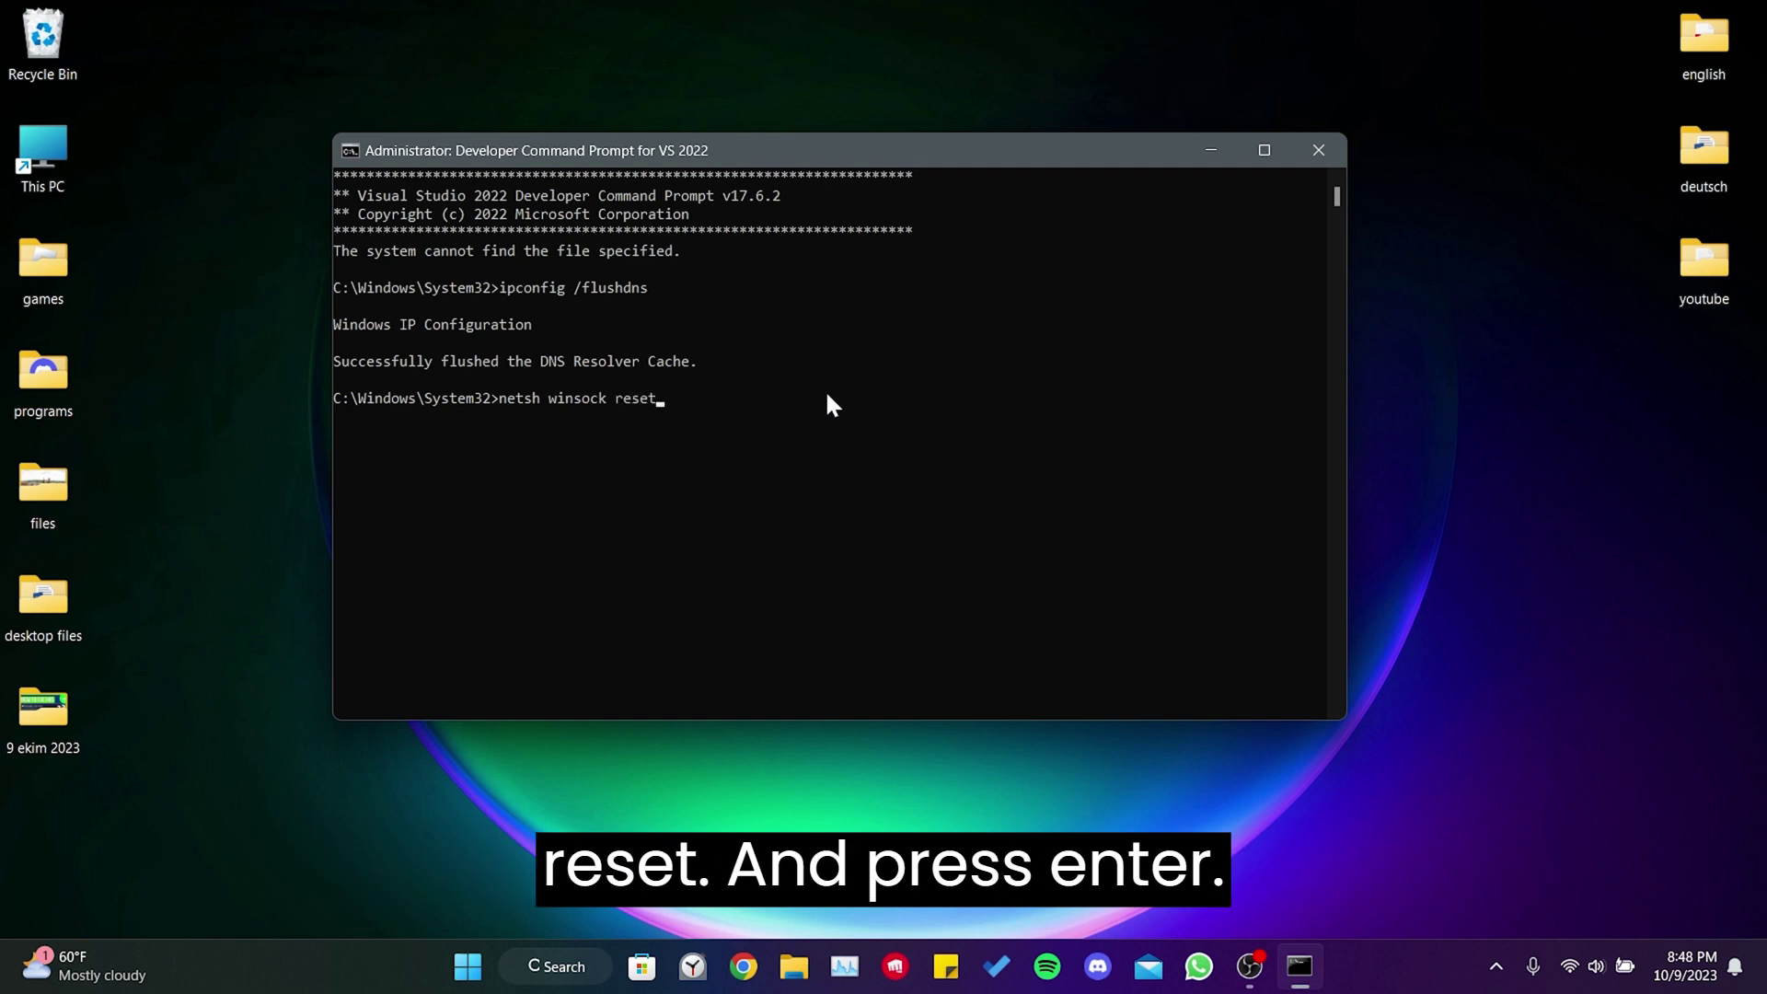
key(Return)
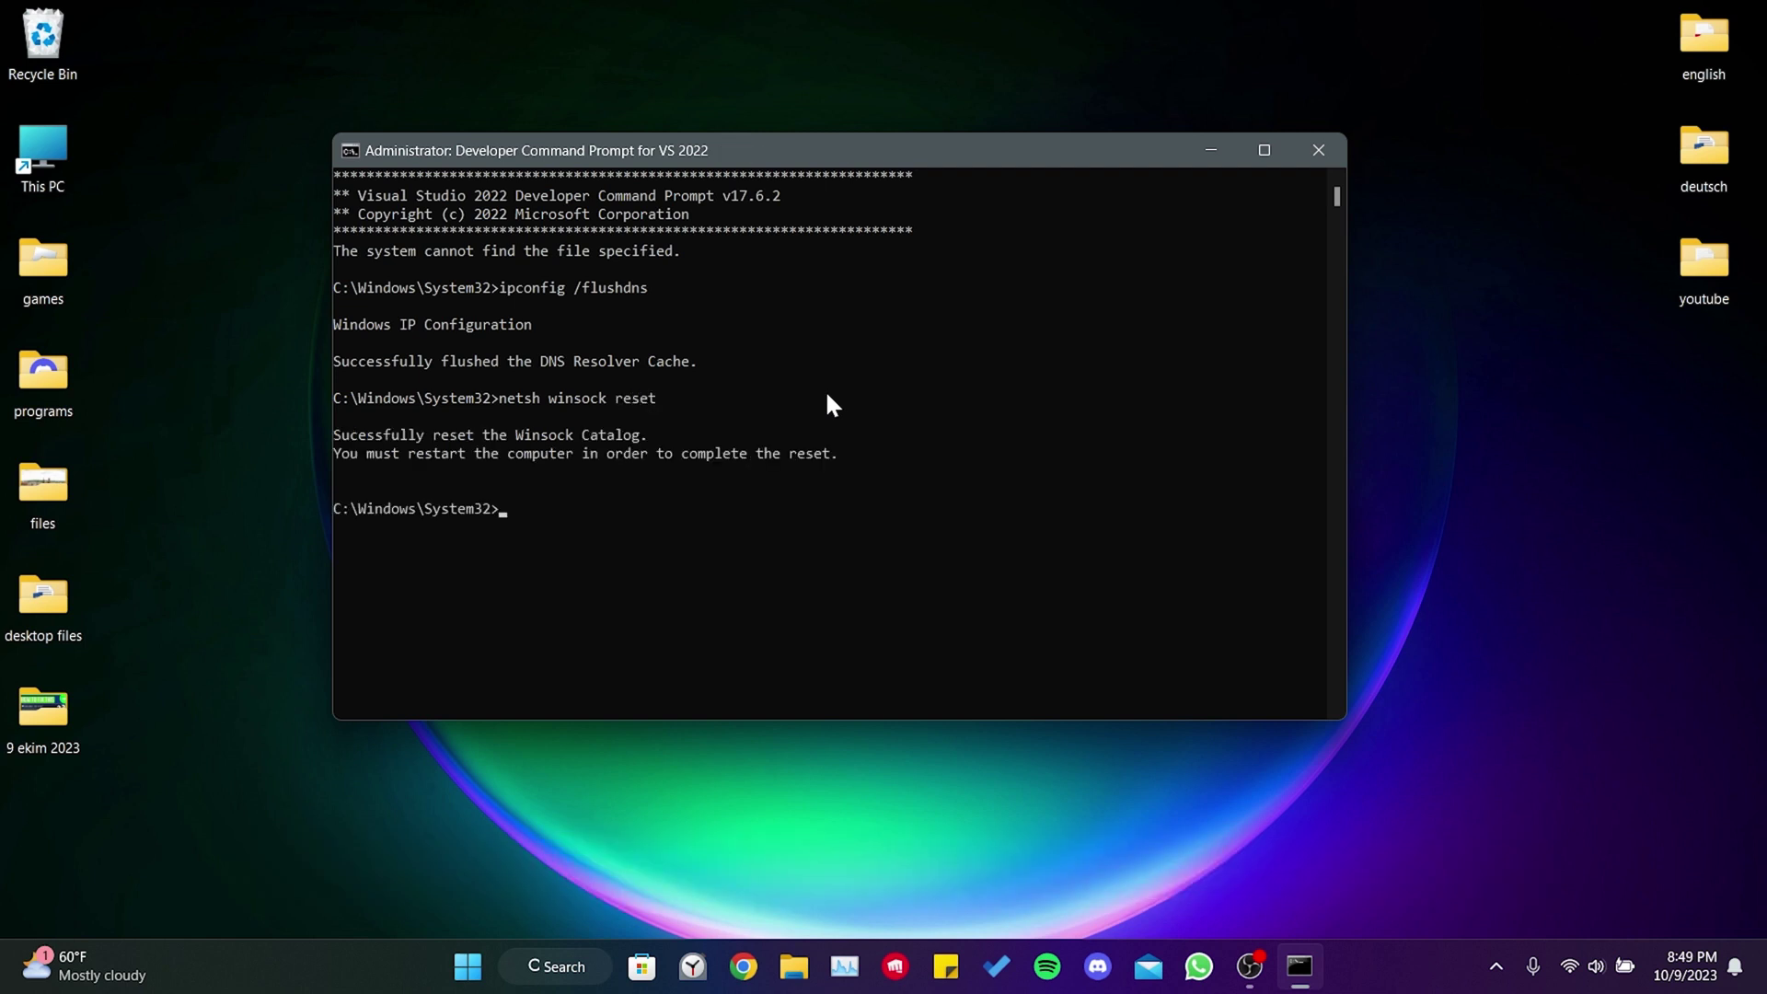
text(netsh int i)
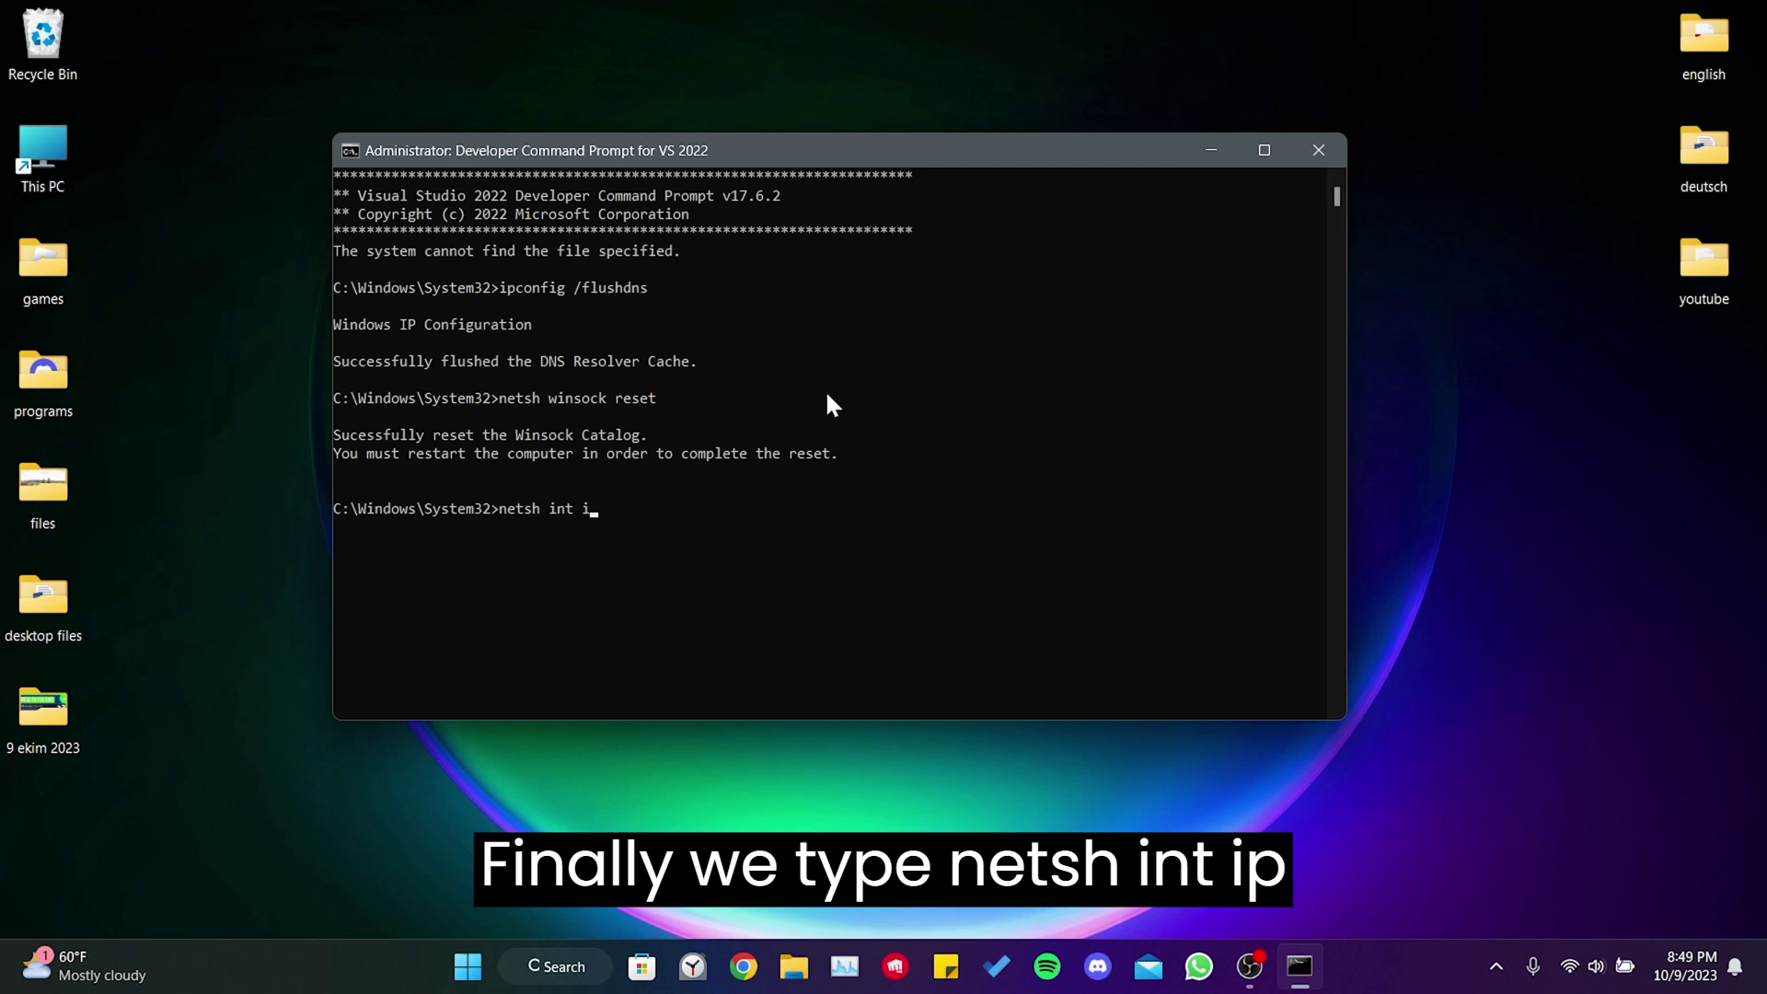
text(p reset)
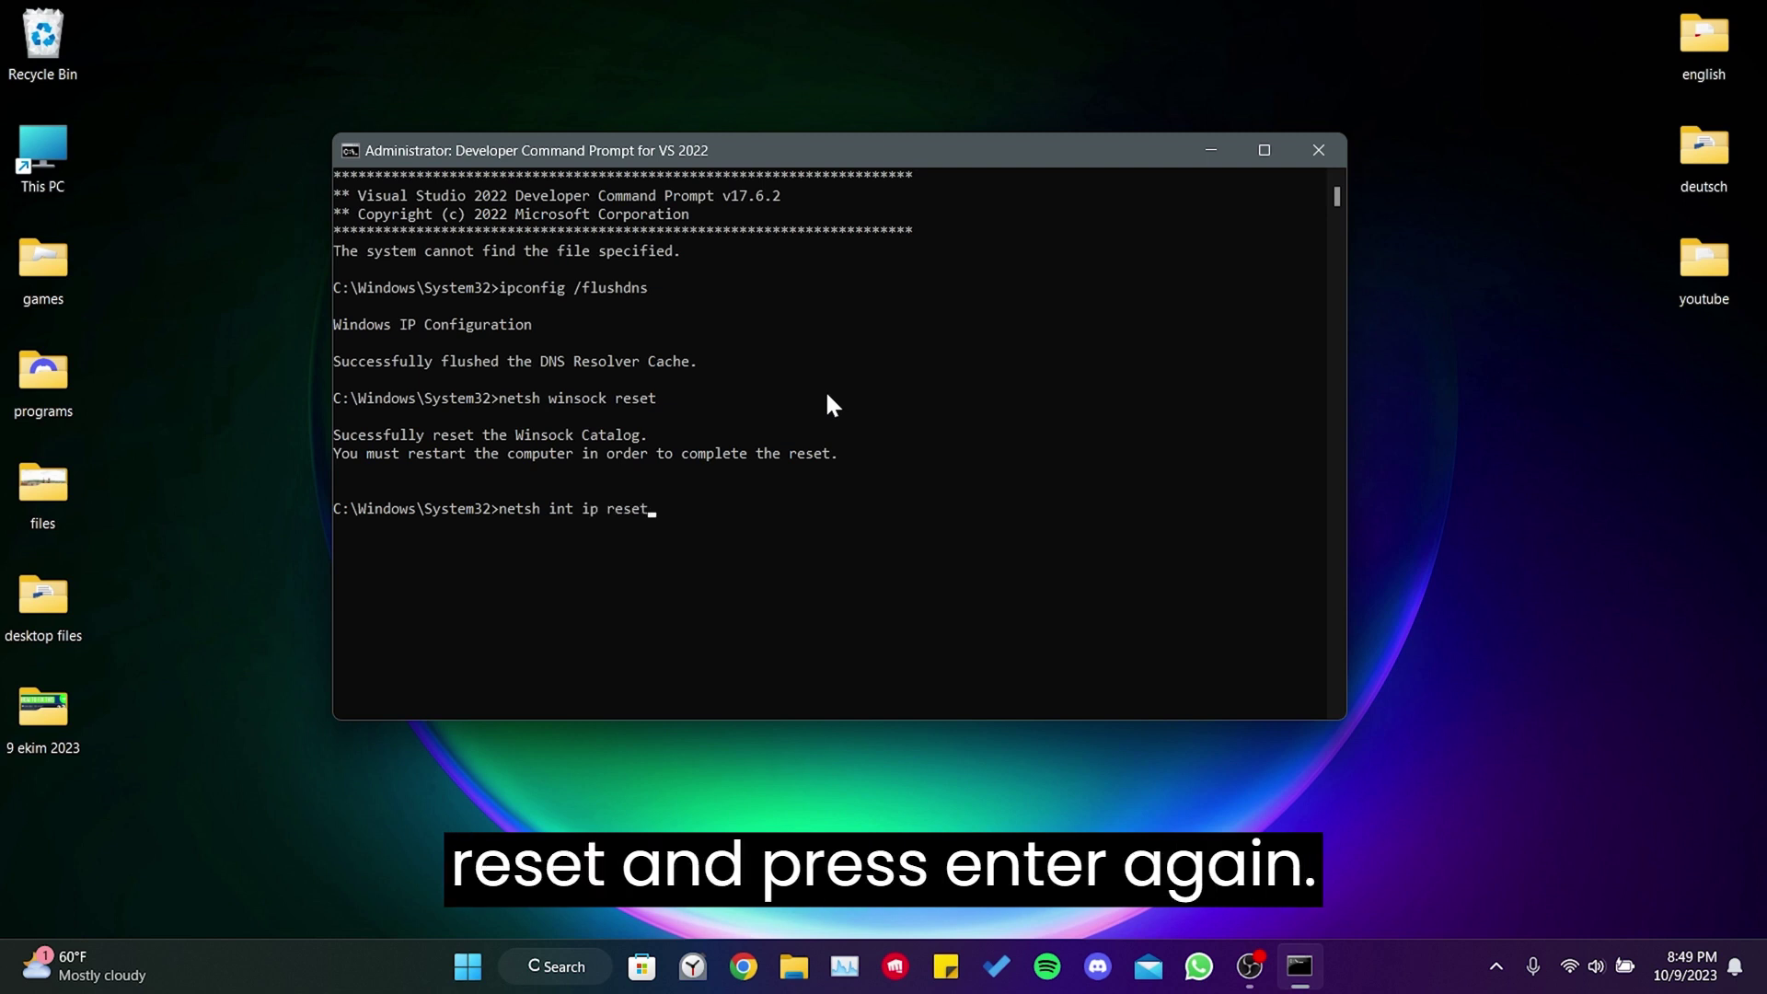
key(Return)
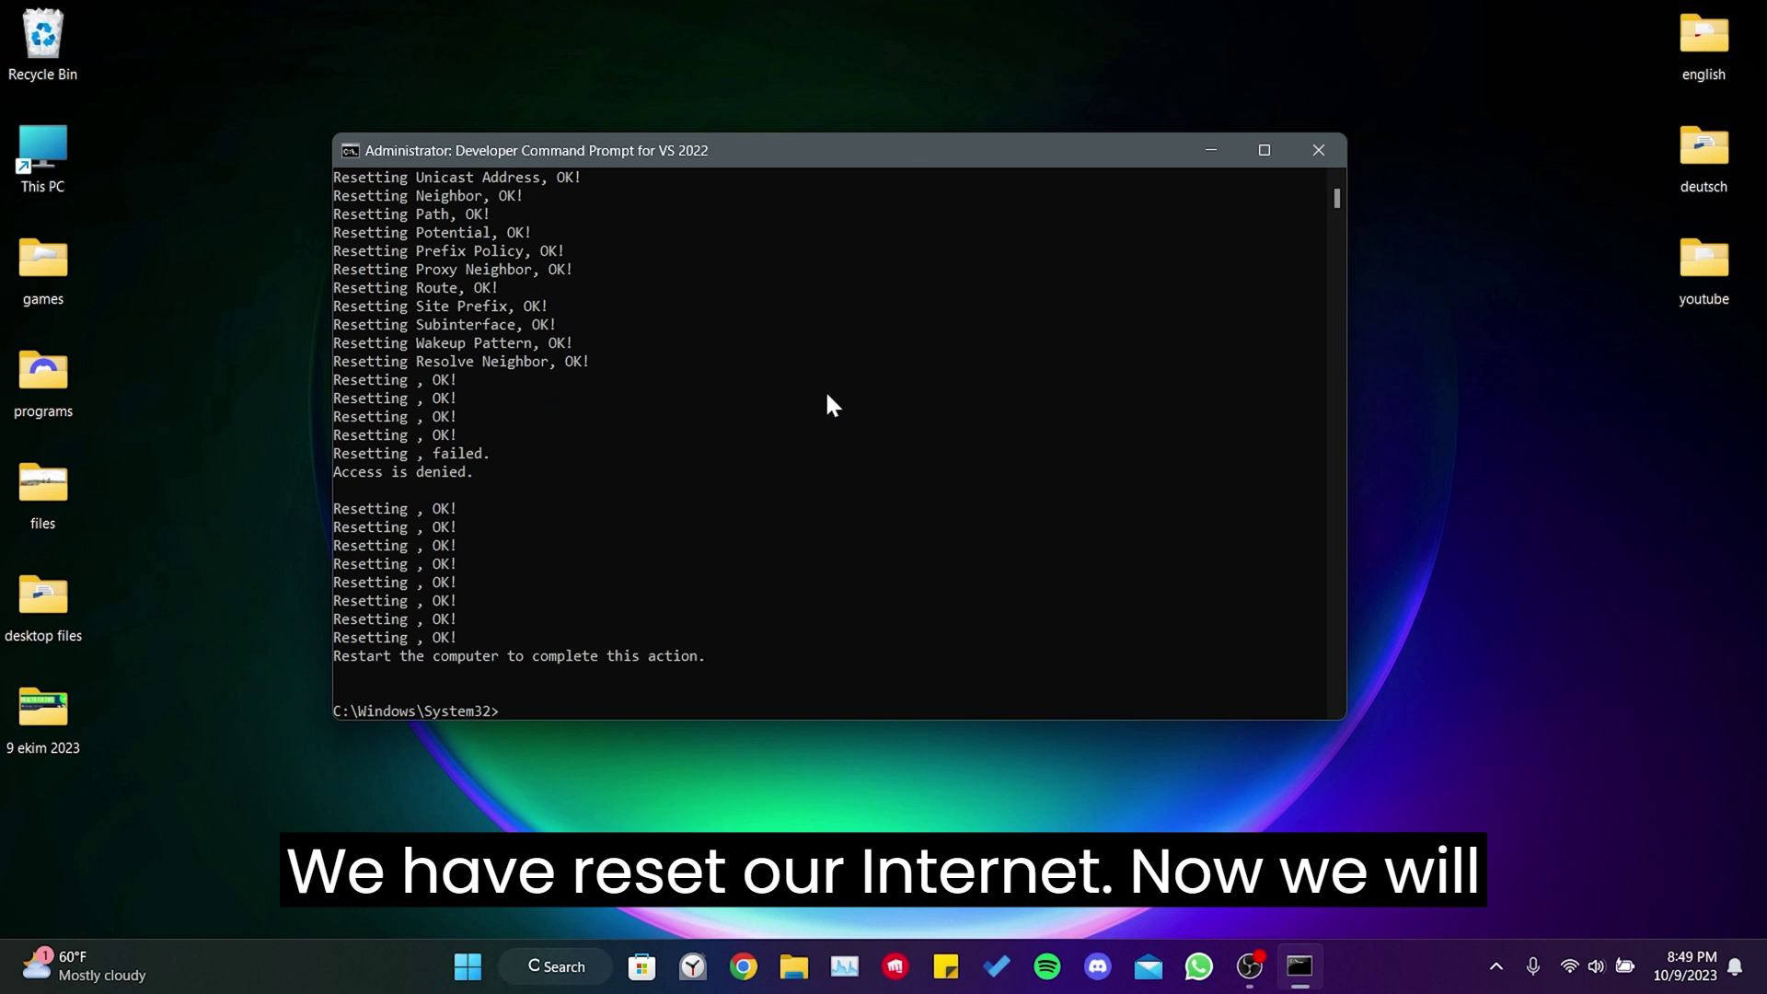
Step: Close the command prompt and open Wi-Fi Properties via Control Panel's Network and Sharing Center
click(1317, 150)
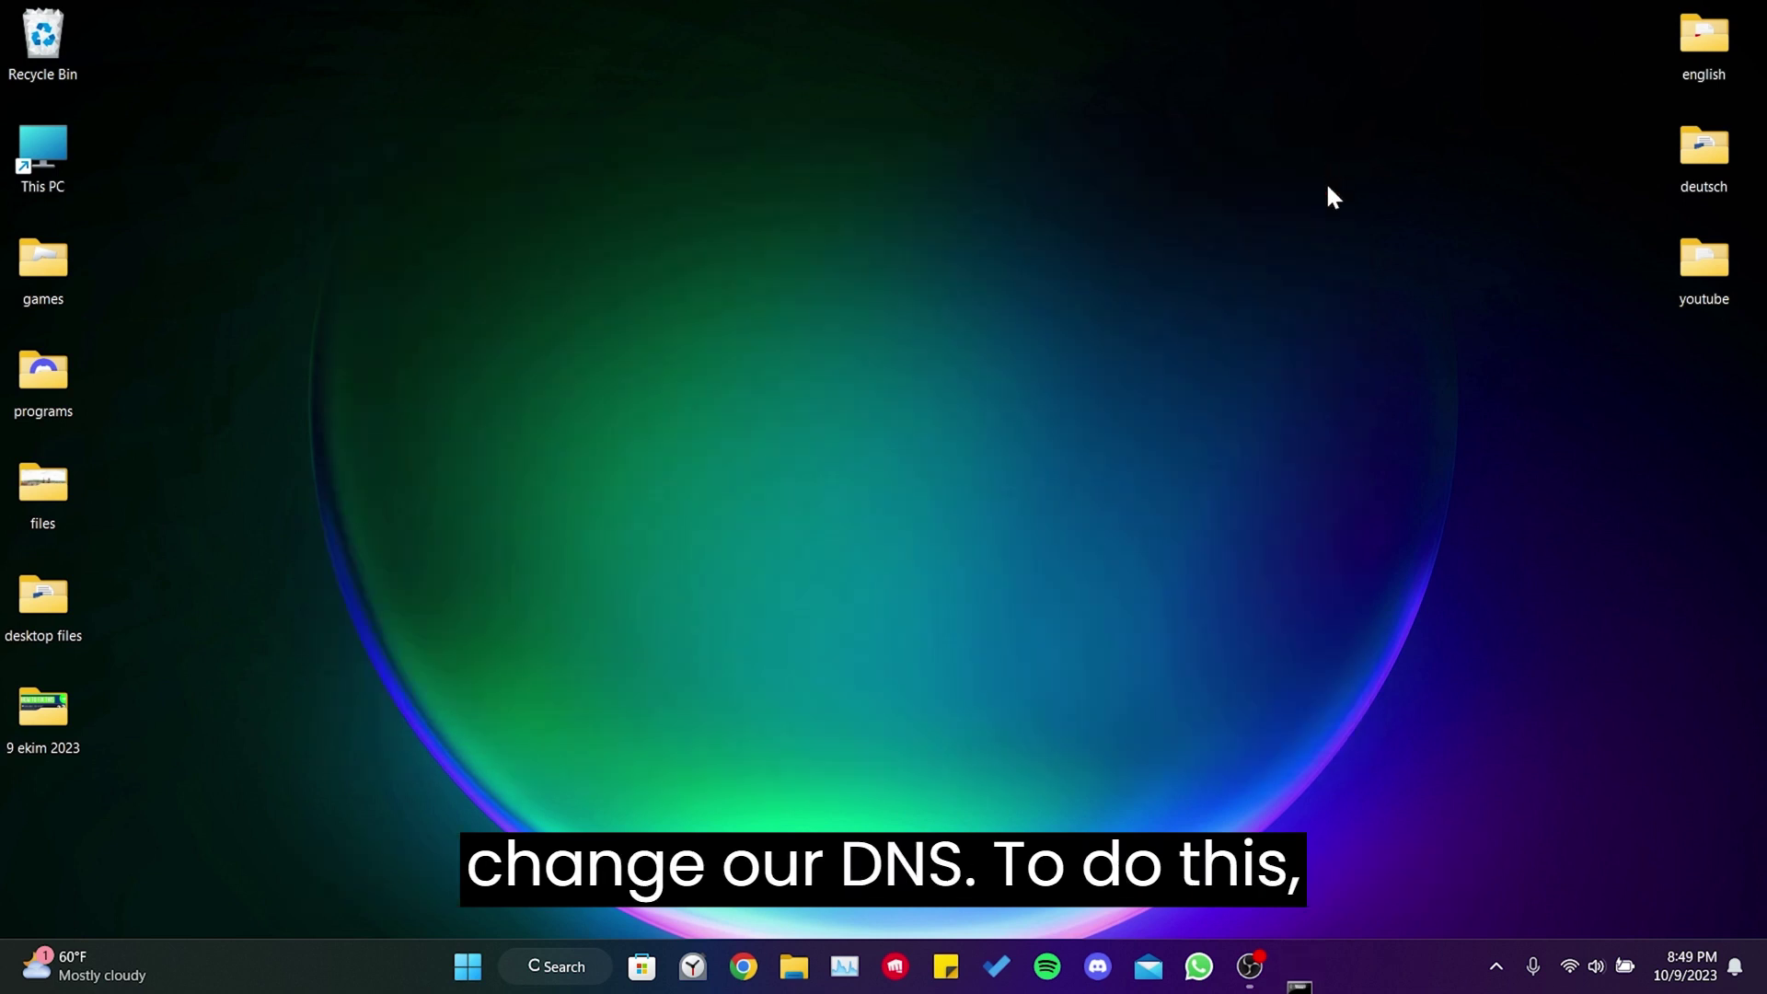
click(587, 969)
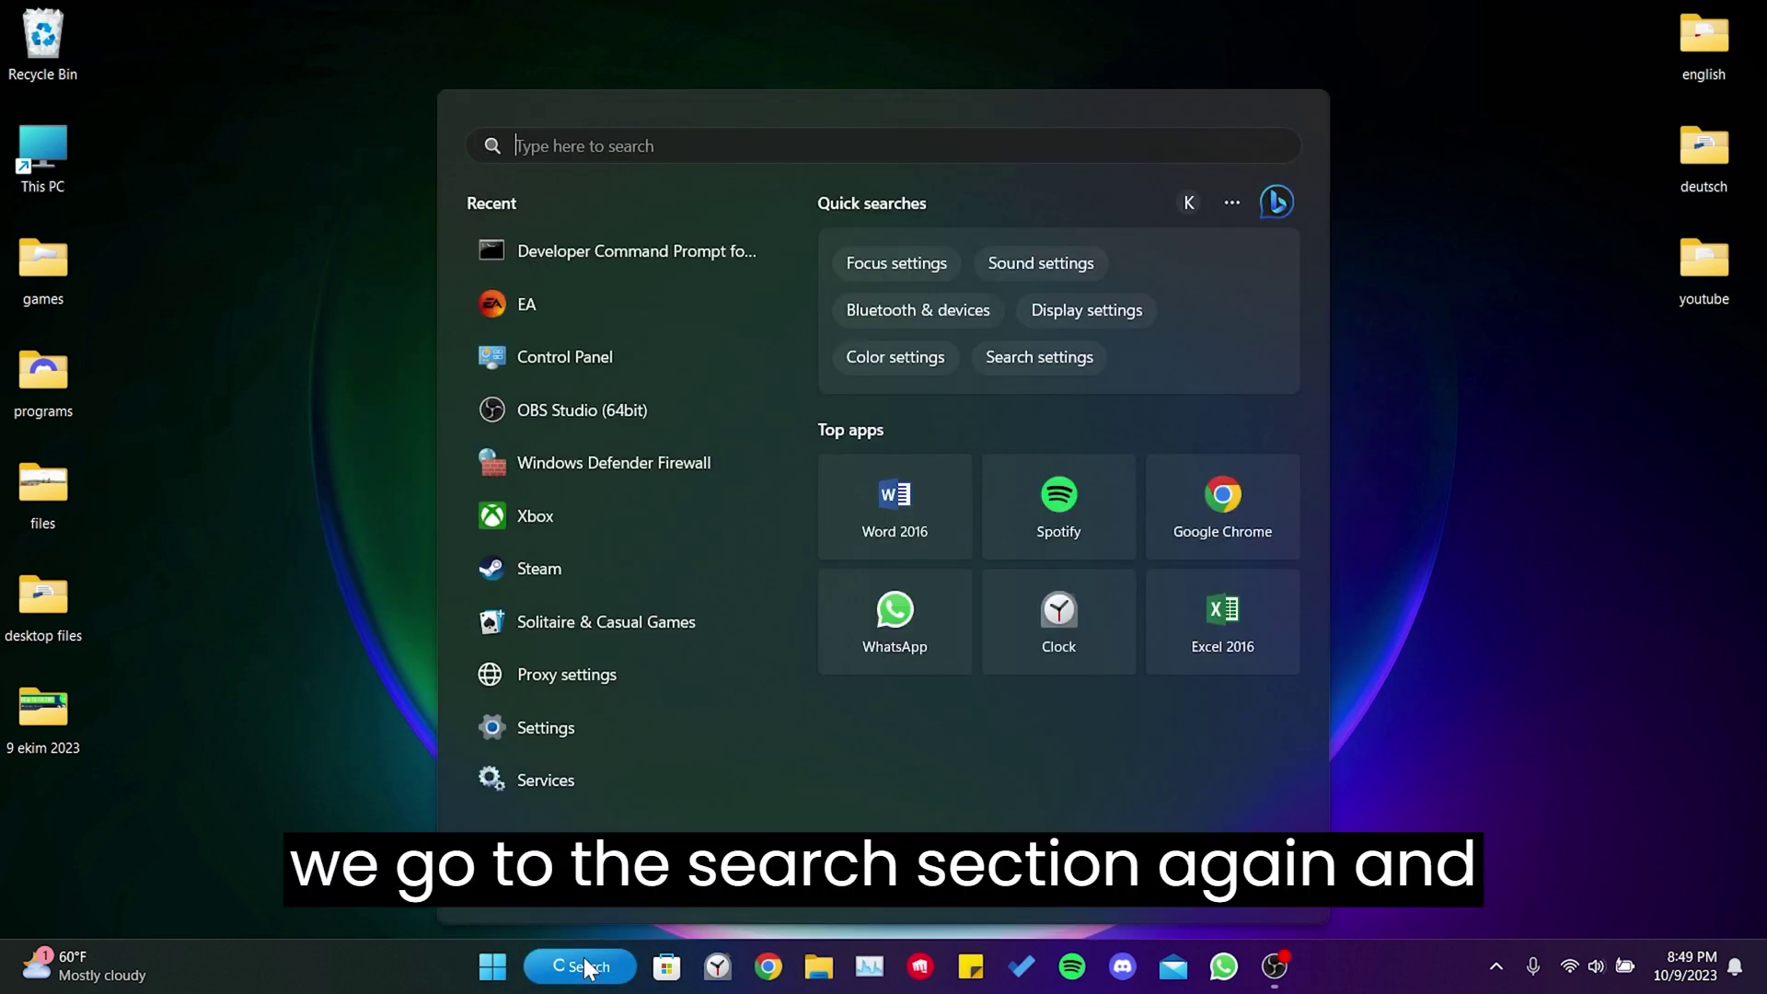
text(control panel)
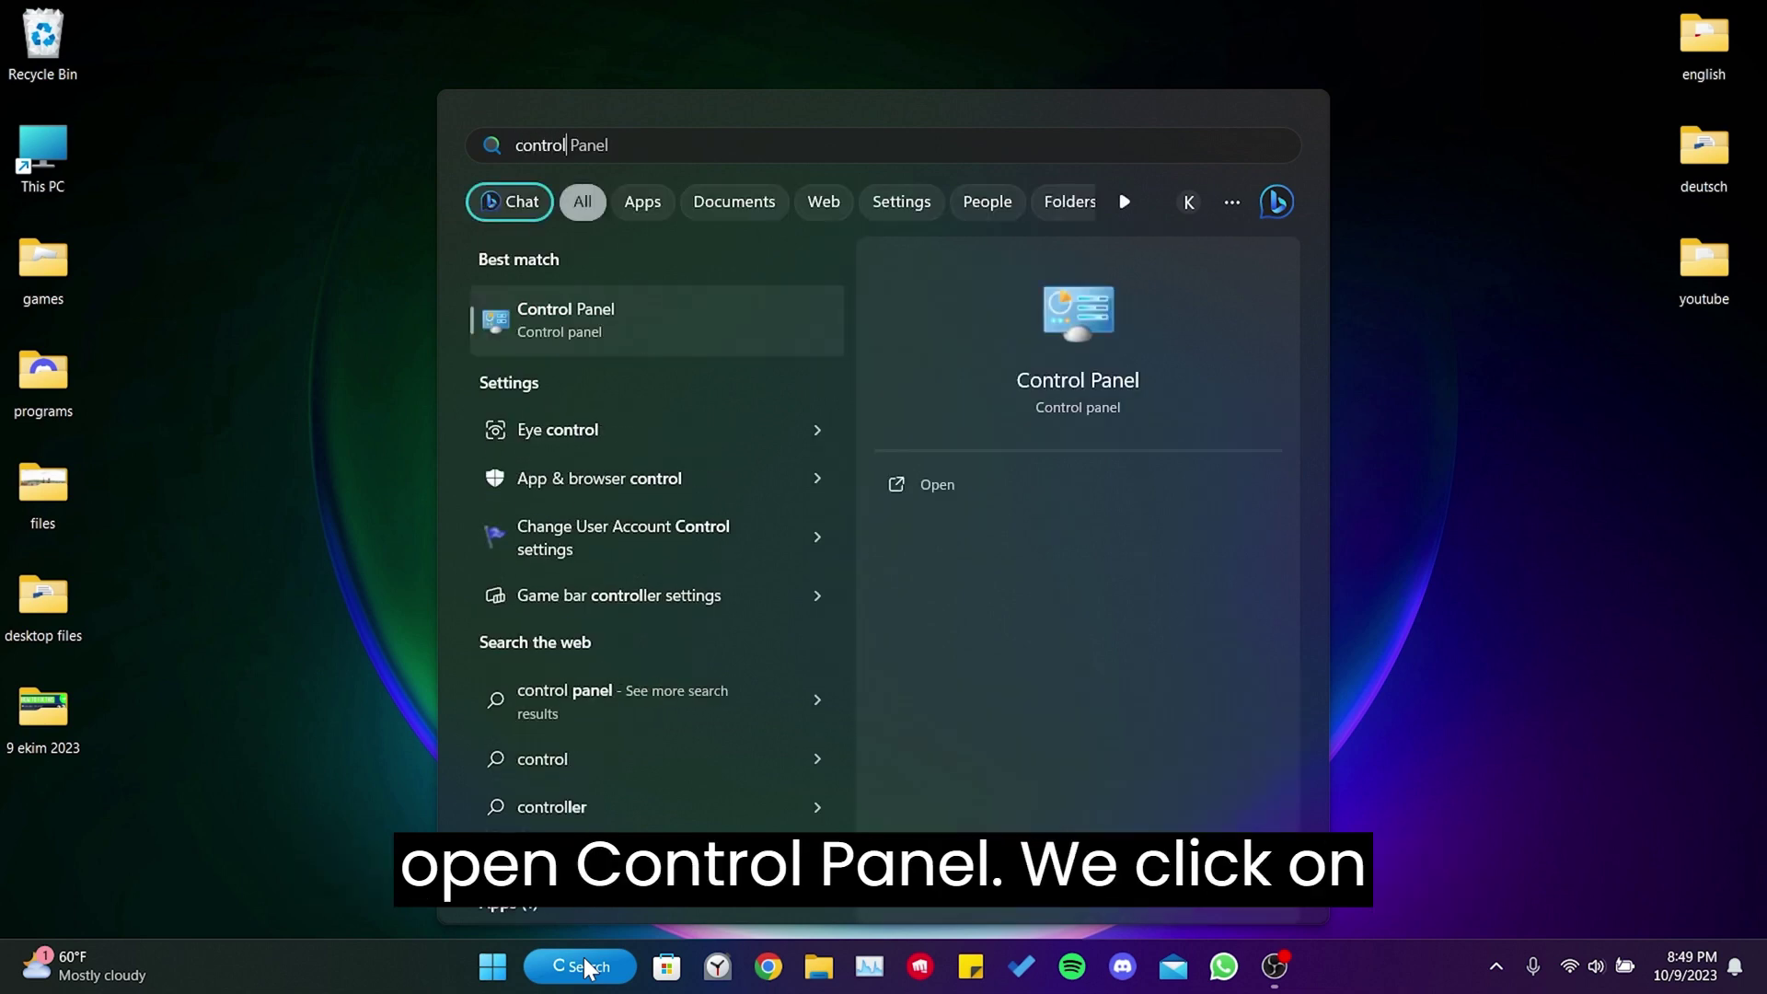
click(639, 340)
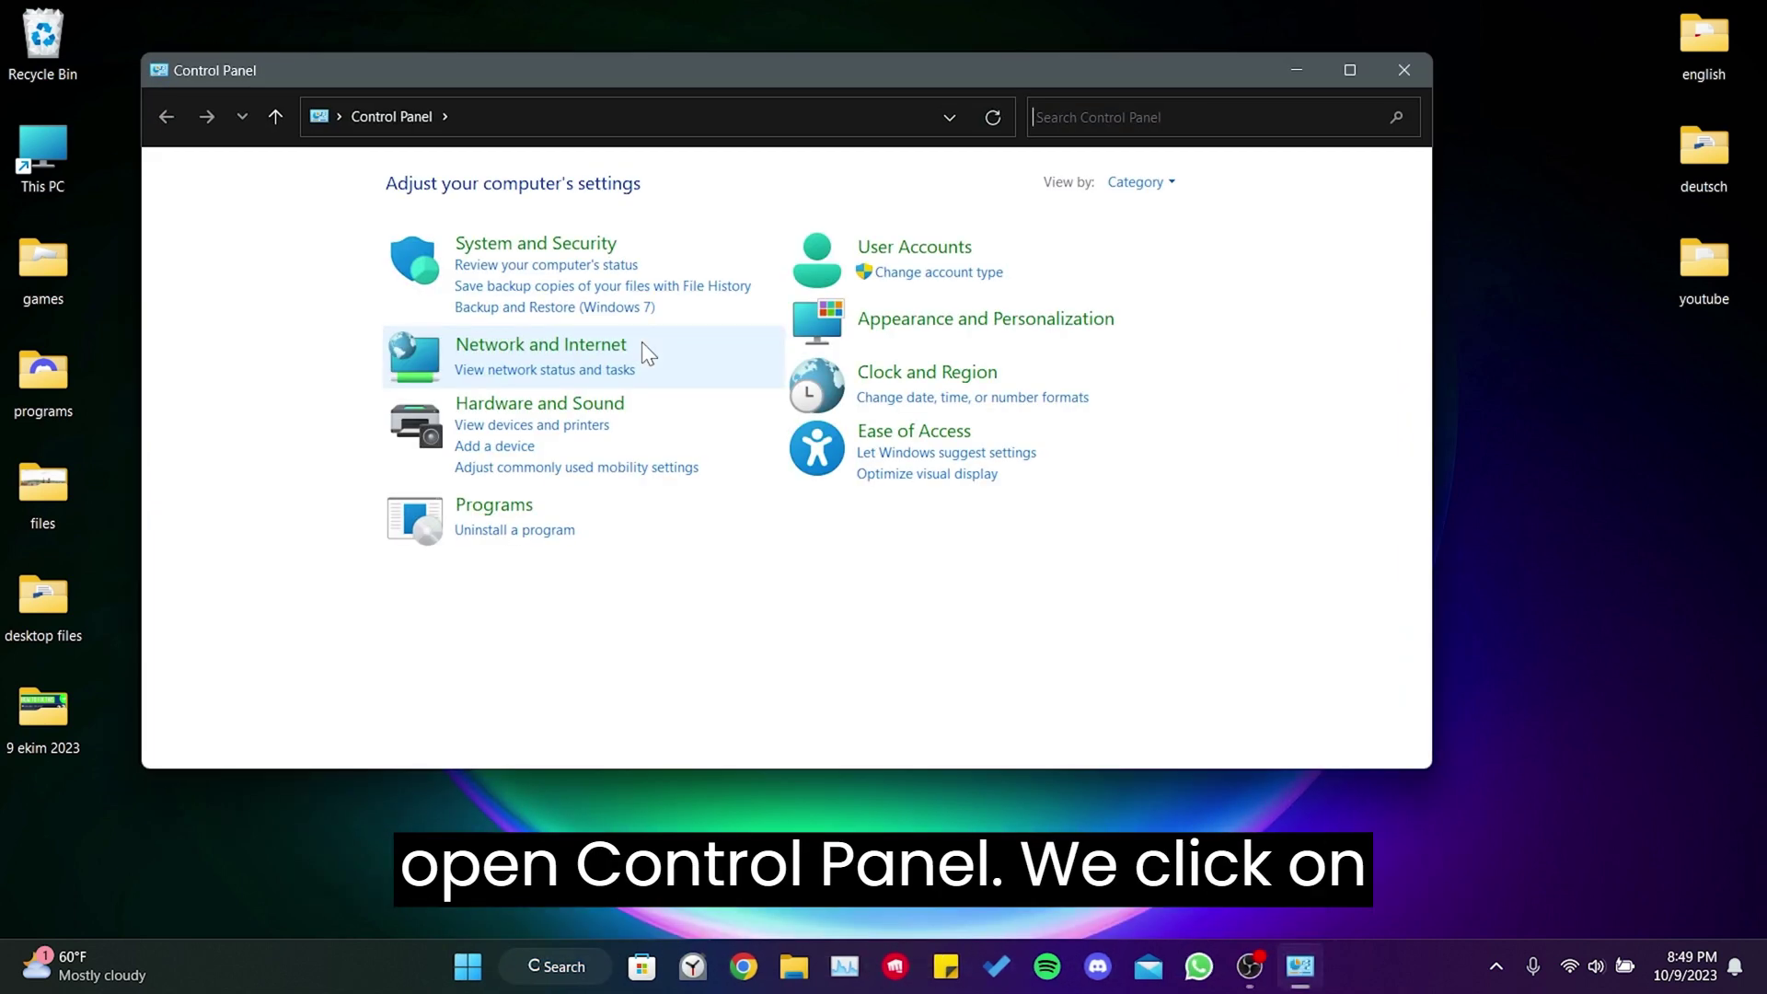
click(596, 346)
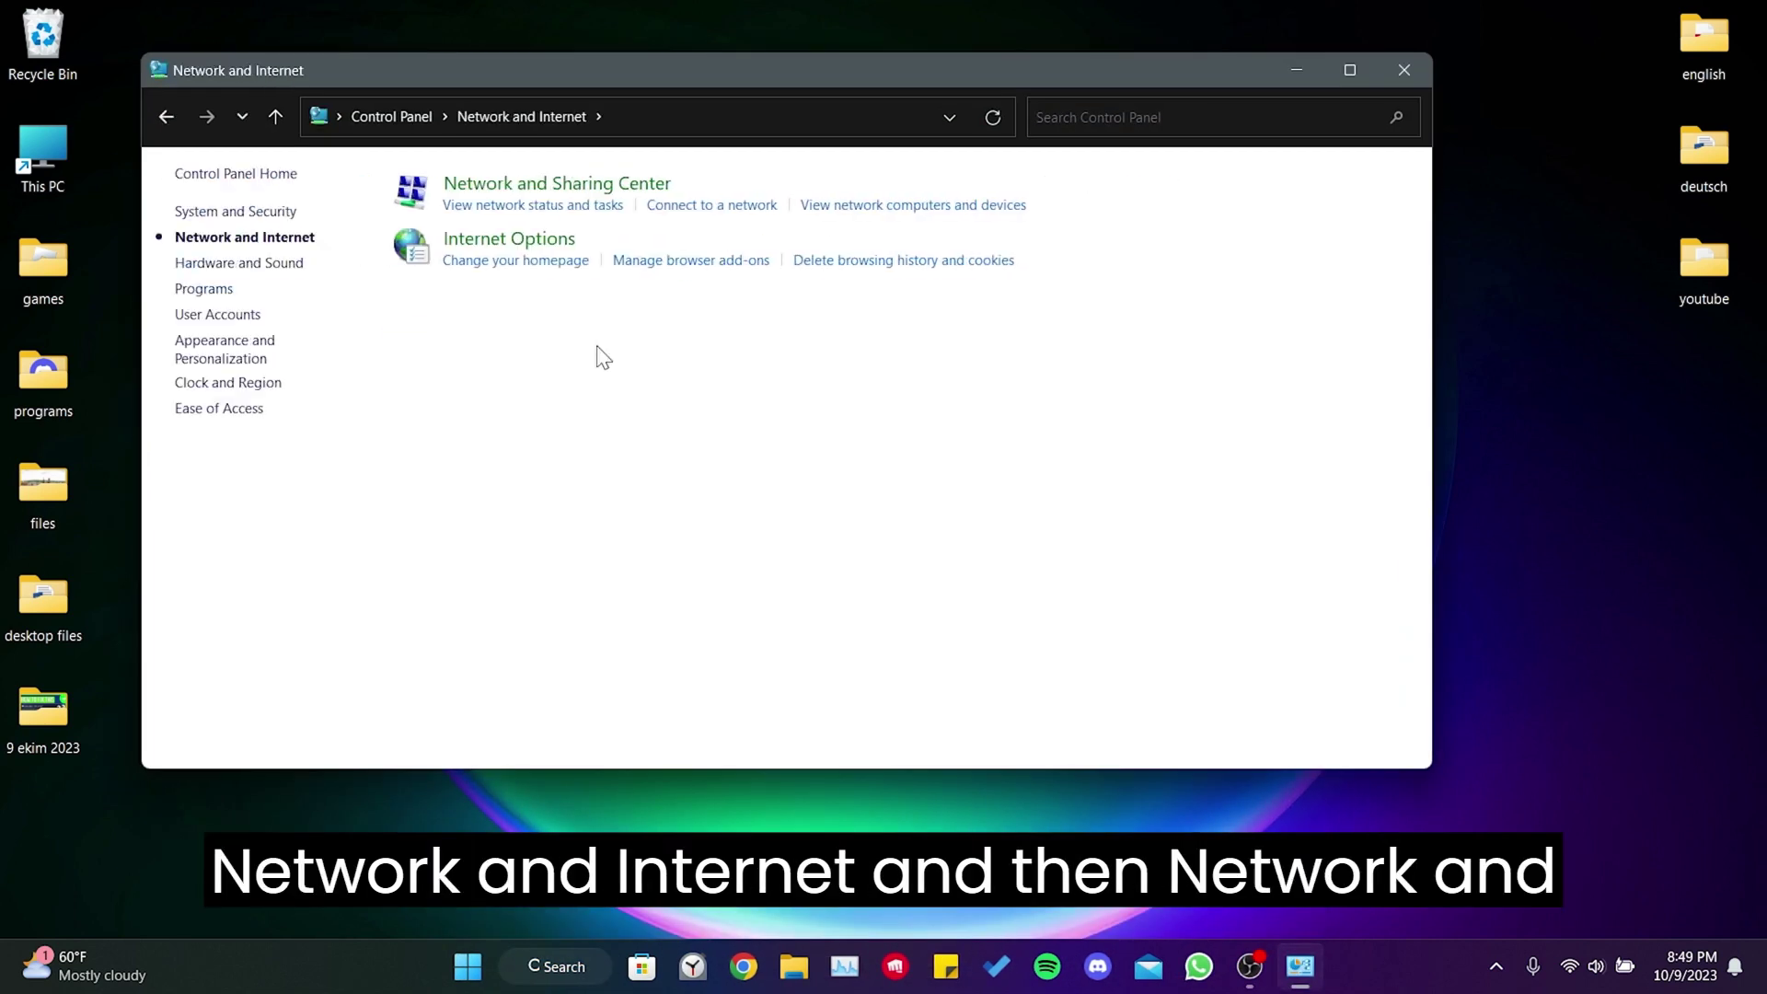
click(524, 188)
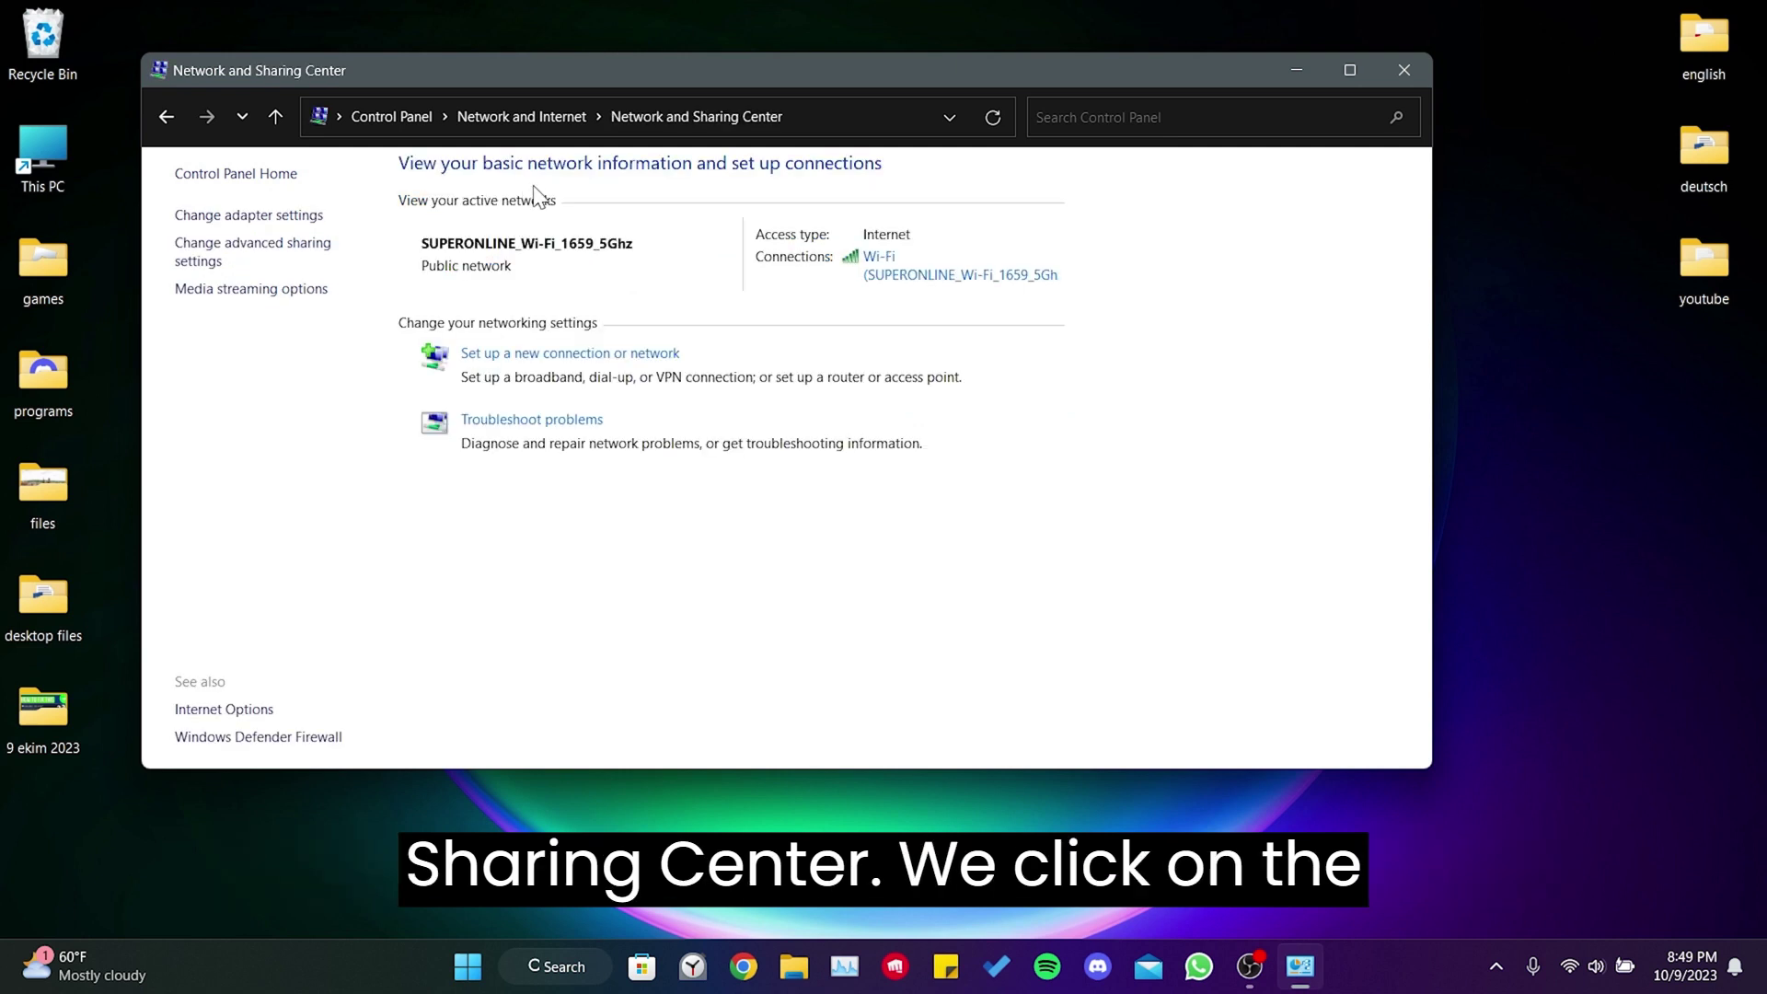
click(899, 279)
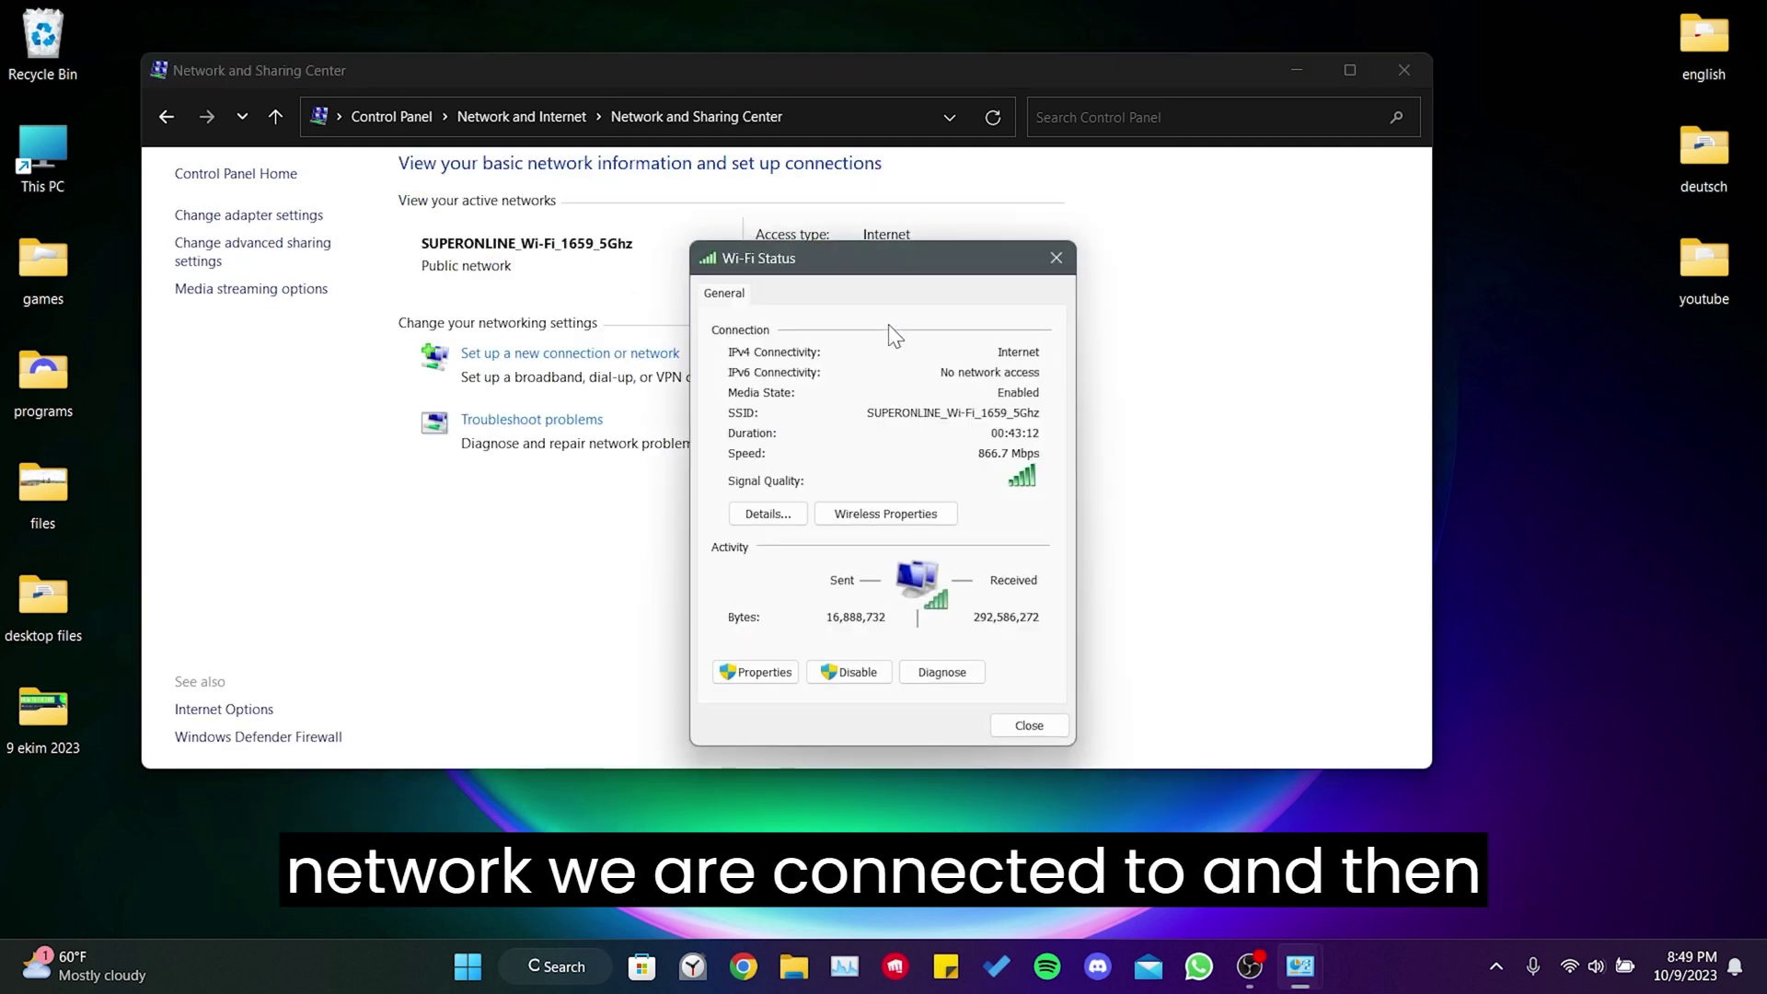
click(775, 681)
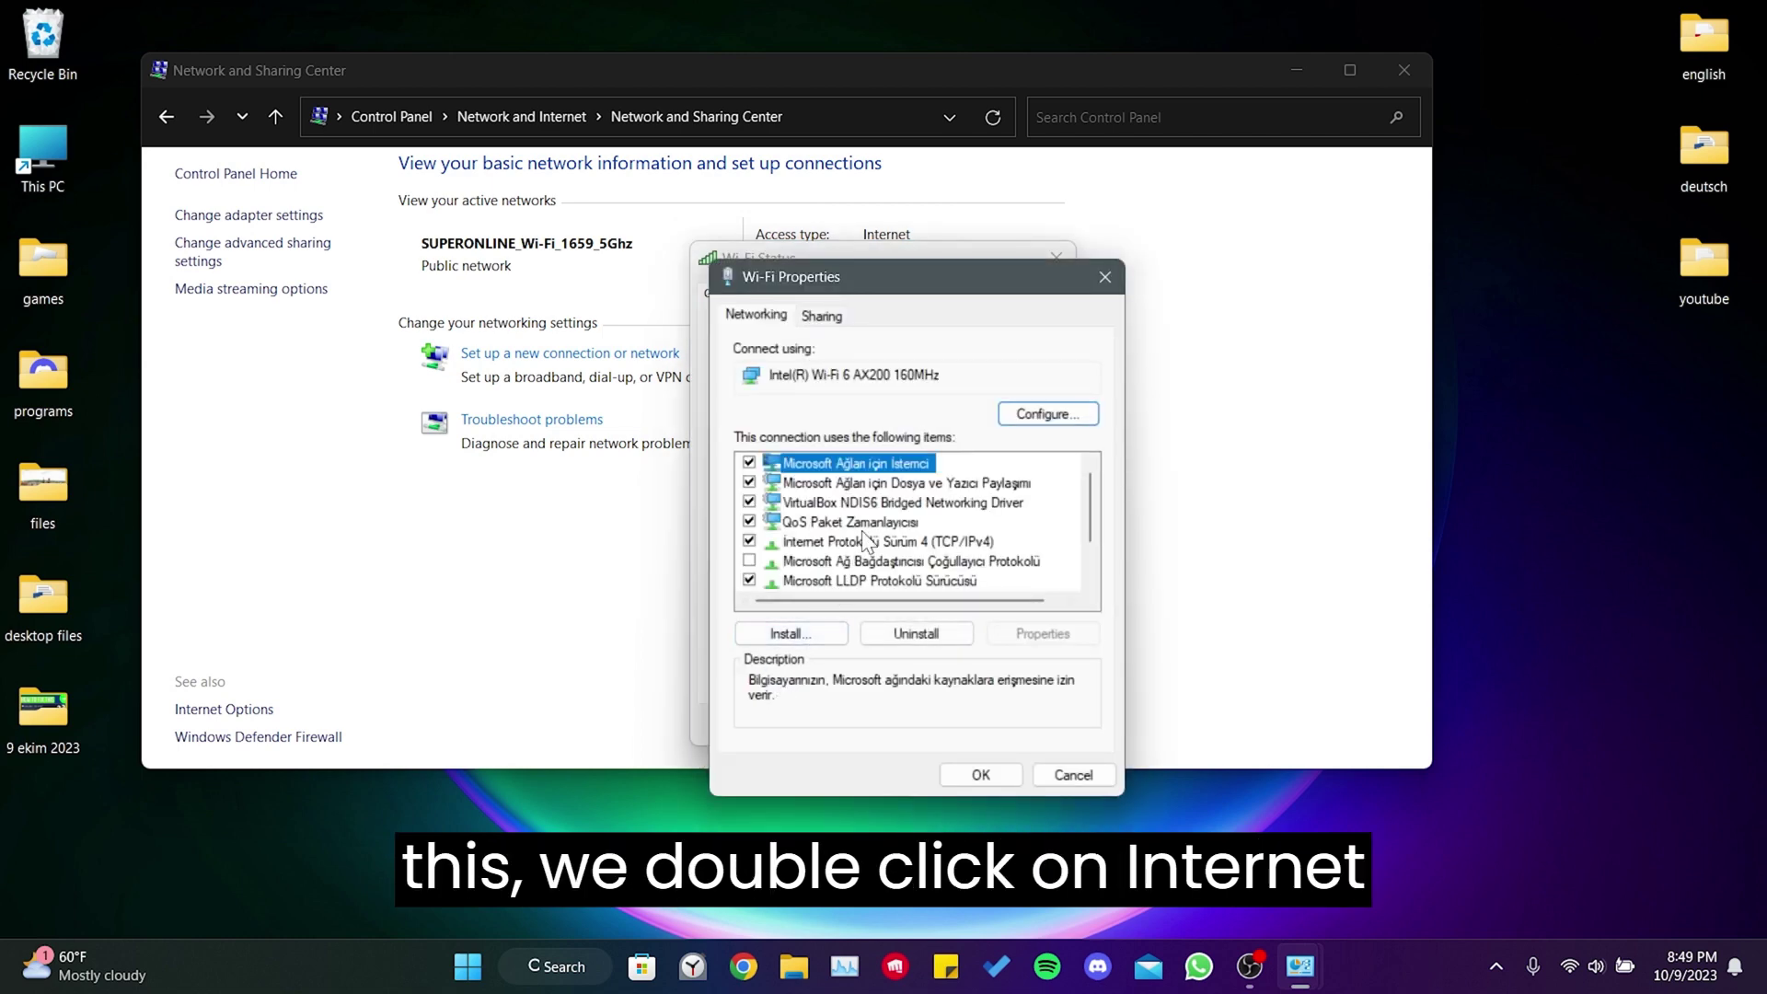
Step: Set the IPv4 DNS servers manually to 8.8.8.8 and 8.8.4.4 and confirm
double_click(859, 539)
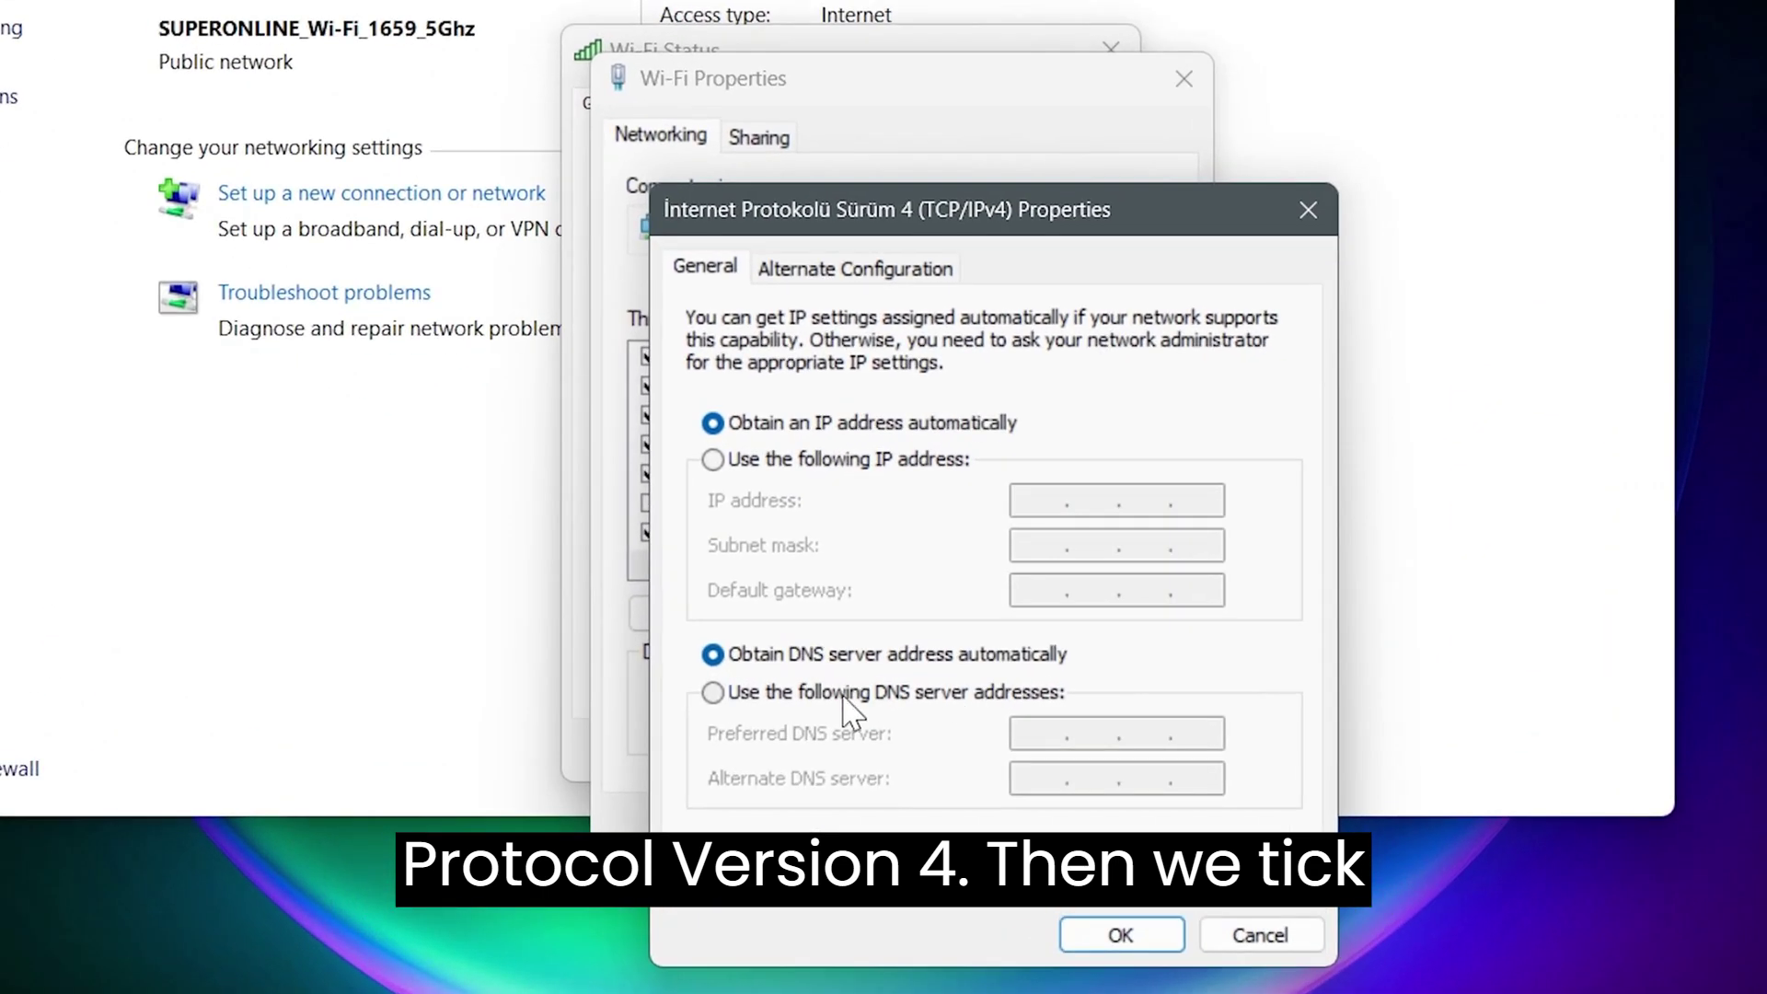
click(792, 687)
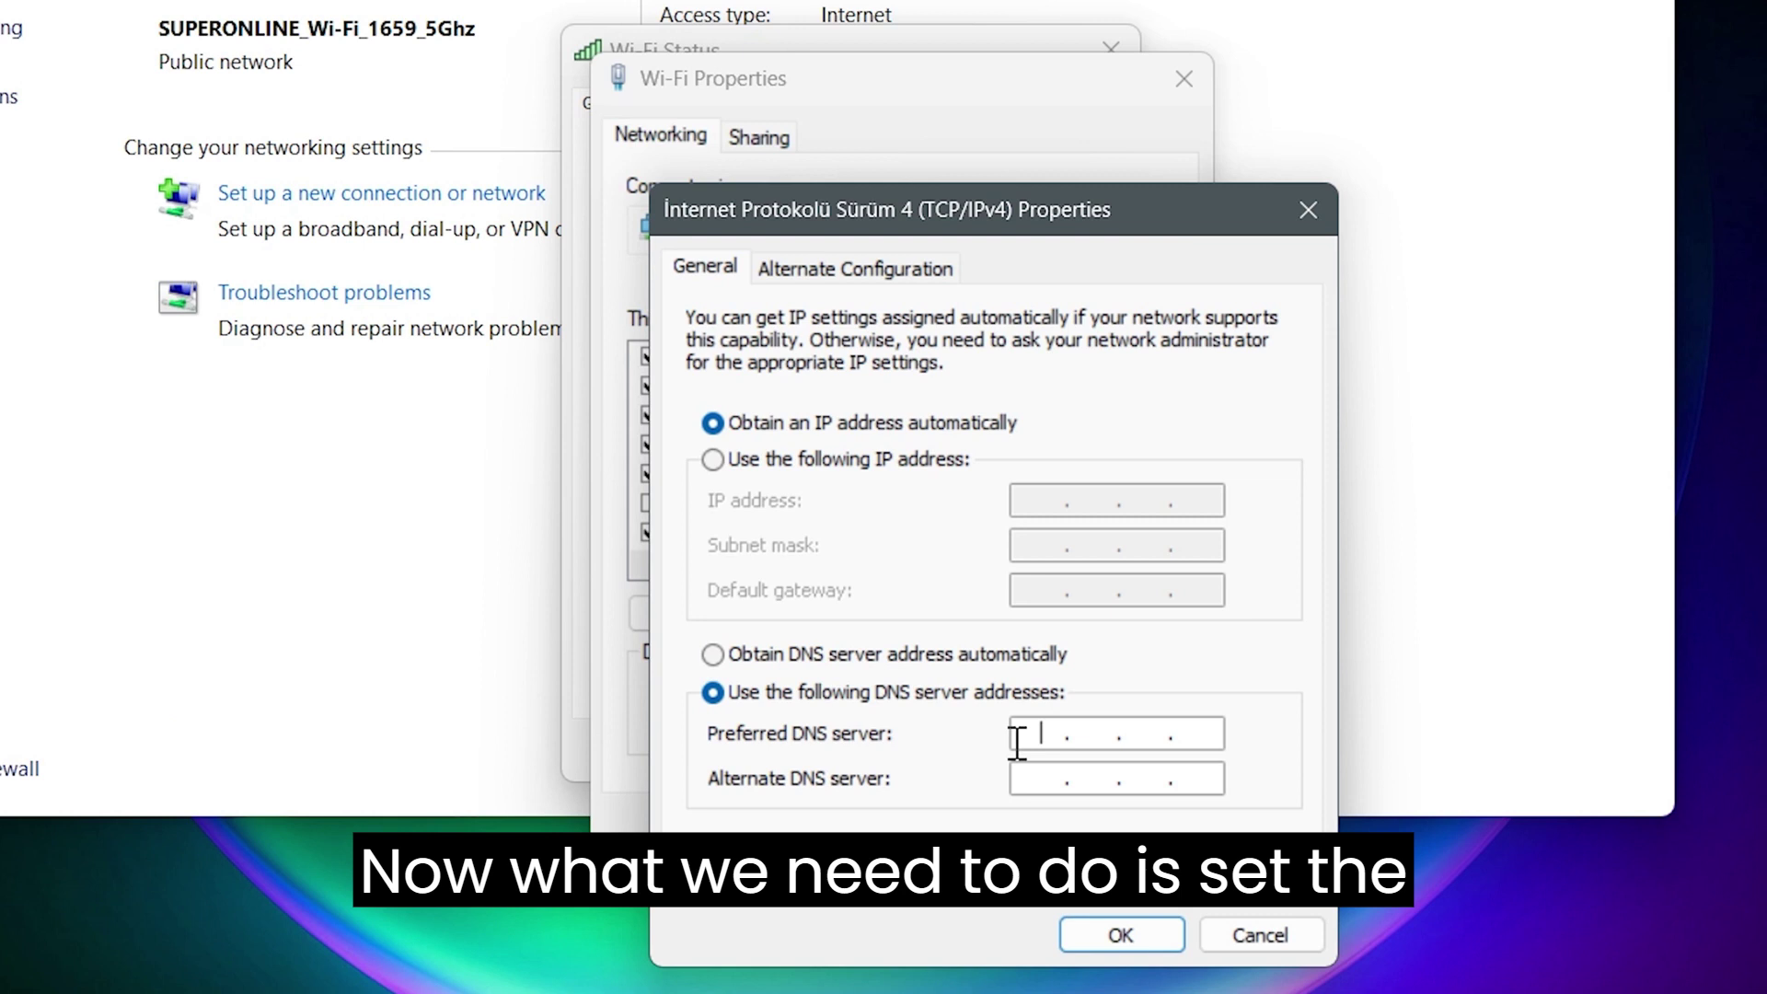
text(8.8.8)
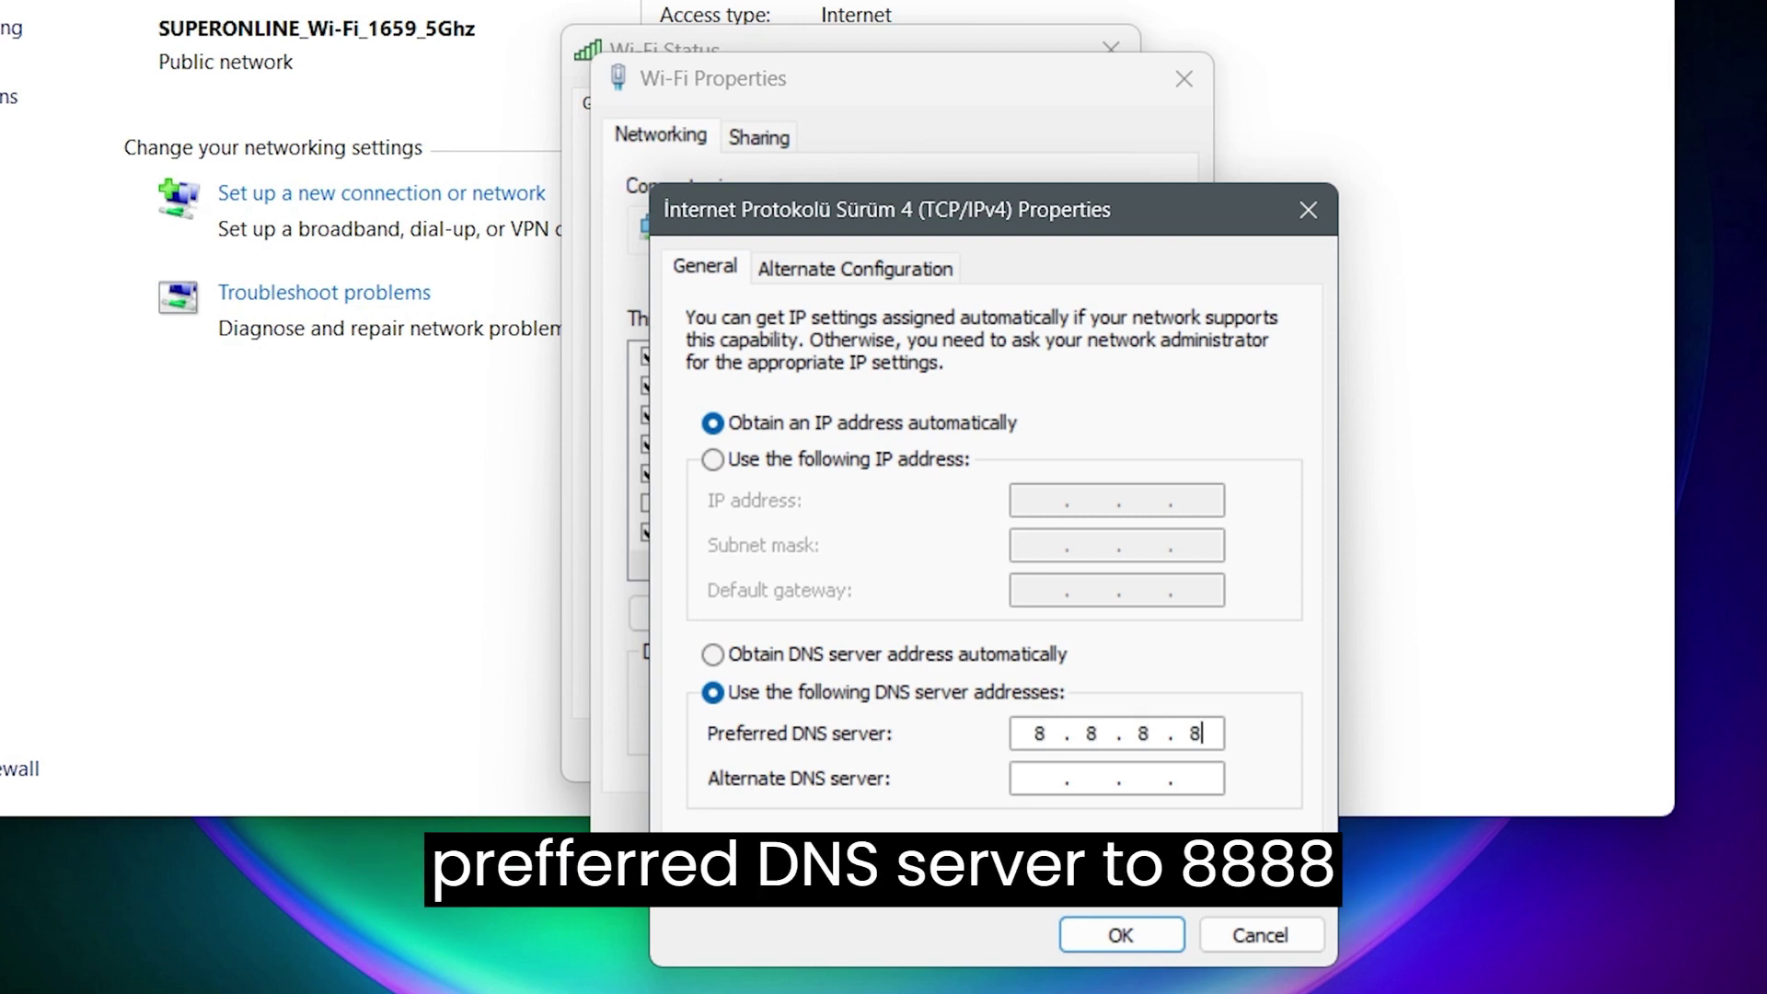
text(8.8.)
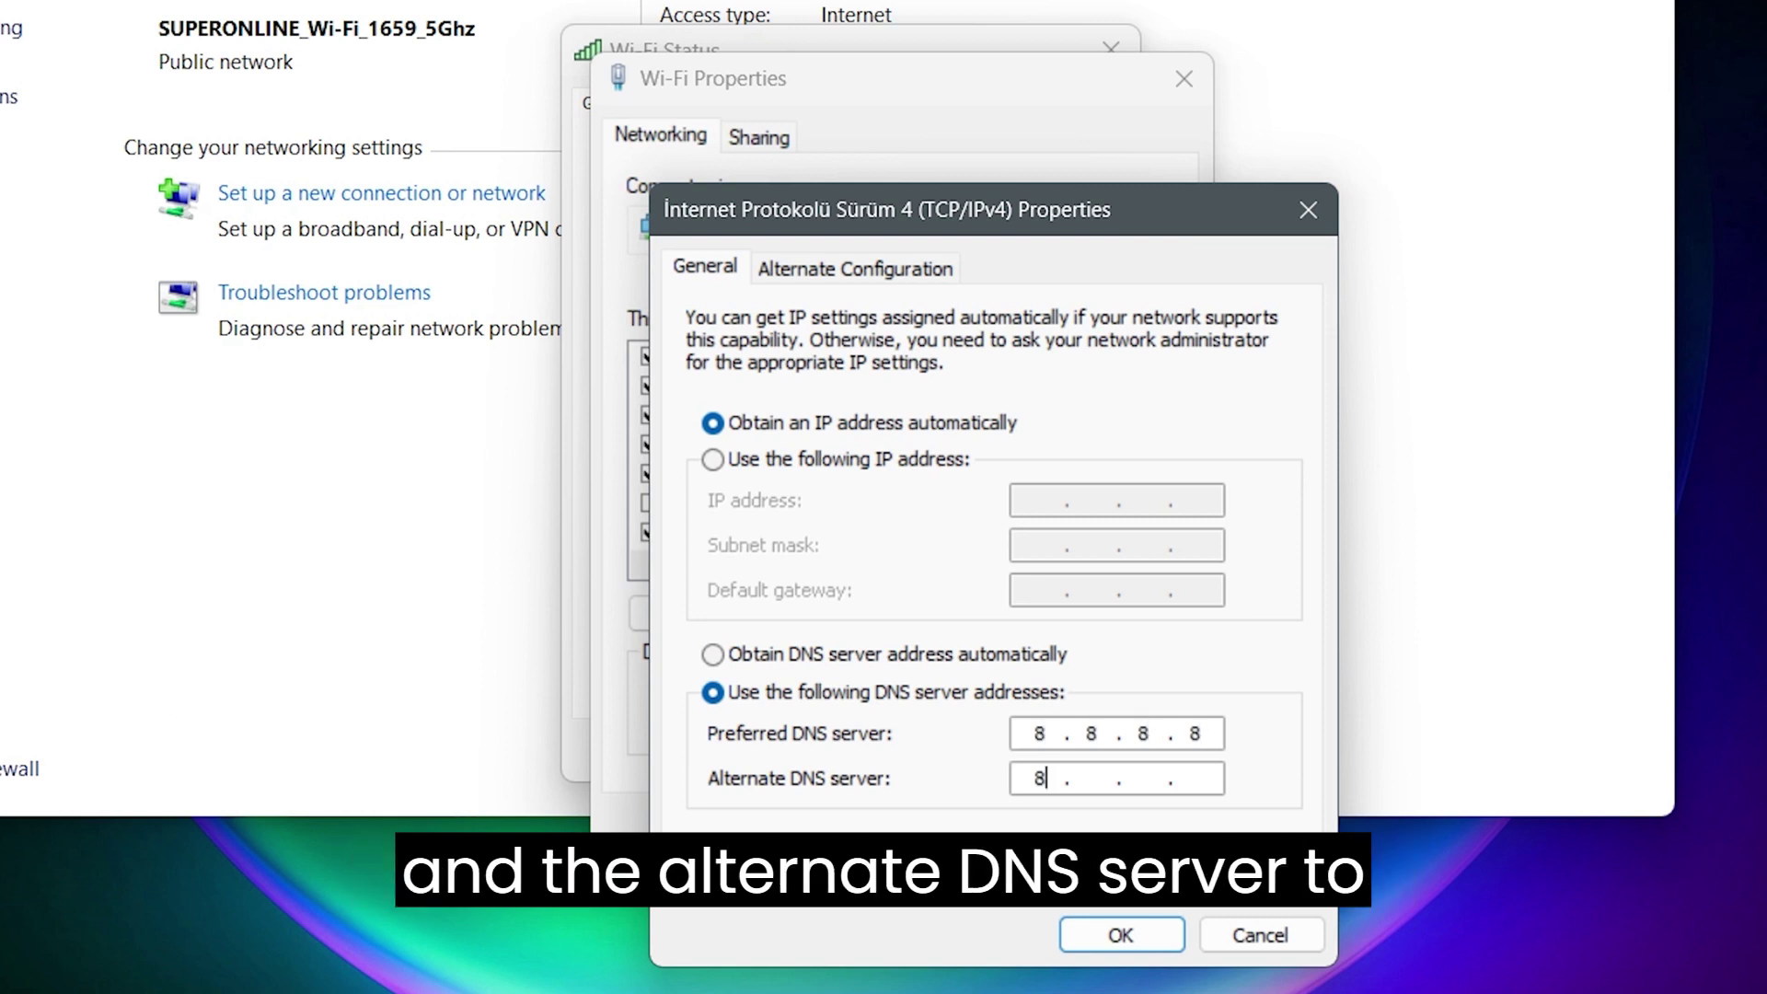
text(4.4)
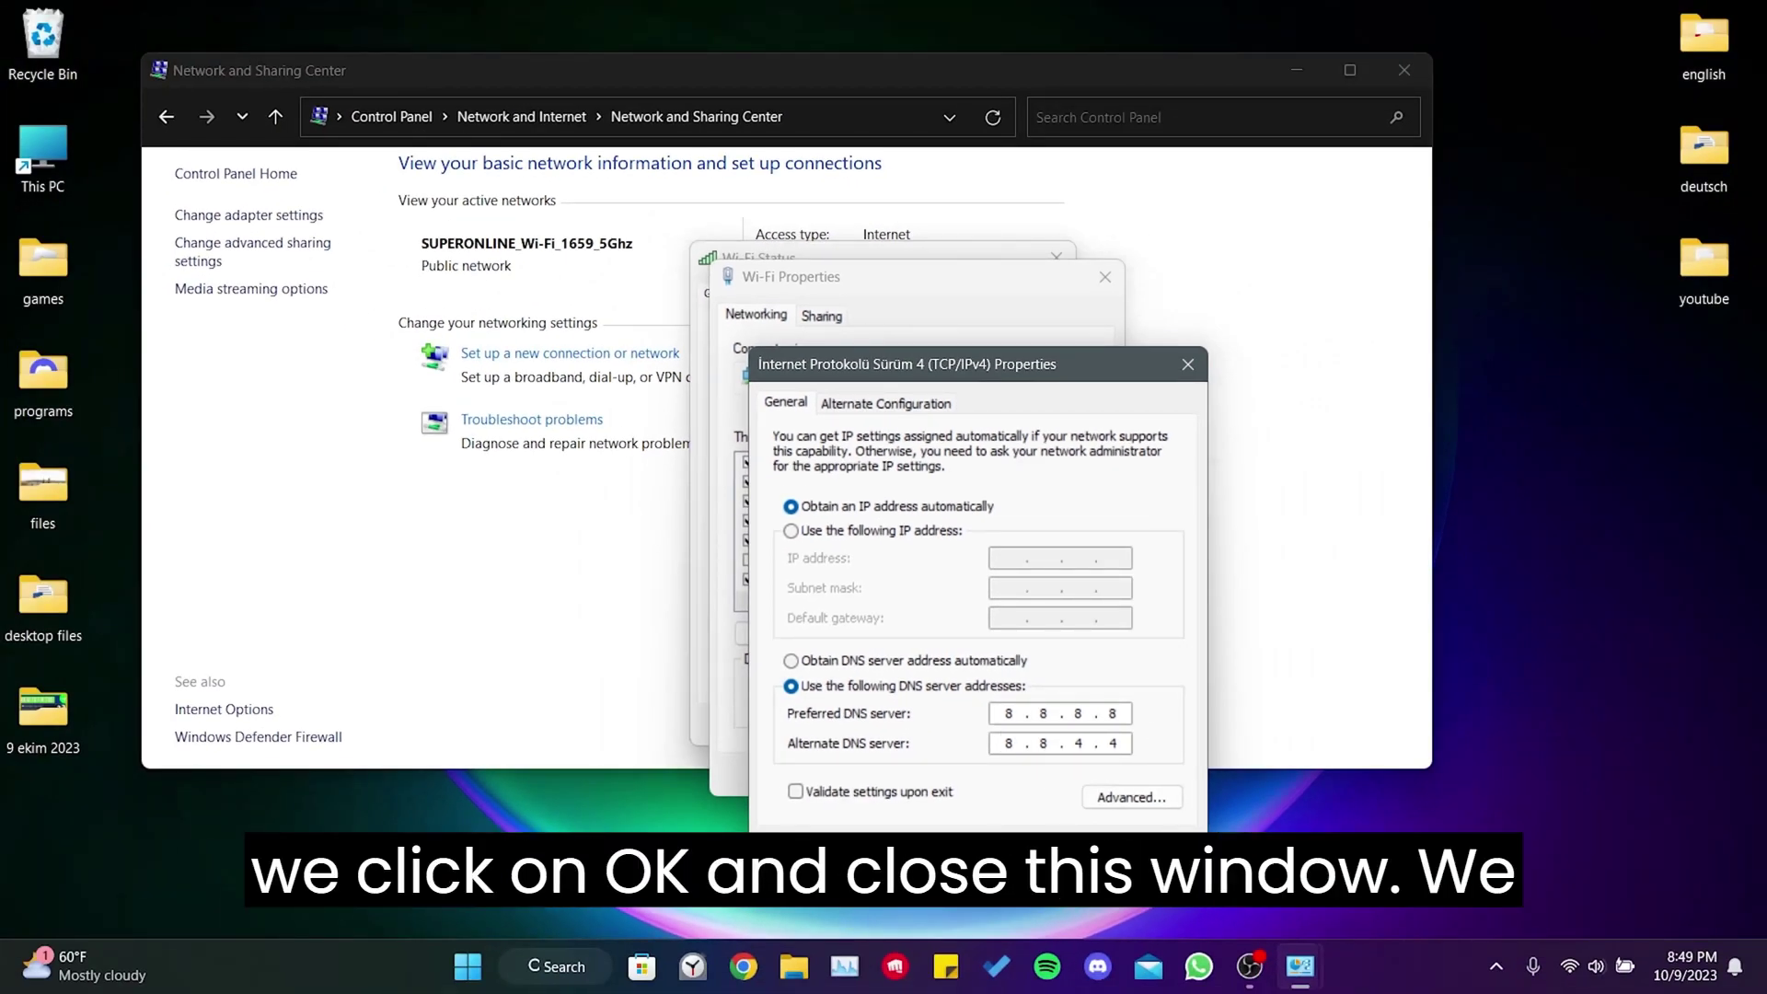
key(Return)
Step: Apply the Wi-Fi properties and close the Wi-Fi Status and Network and Sharing Center windows
click(983, 775)
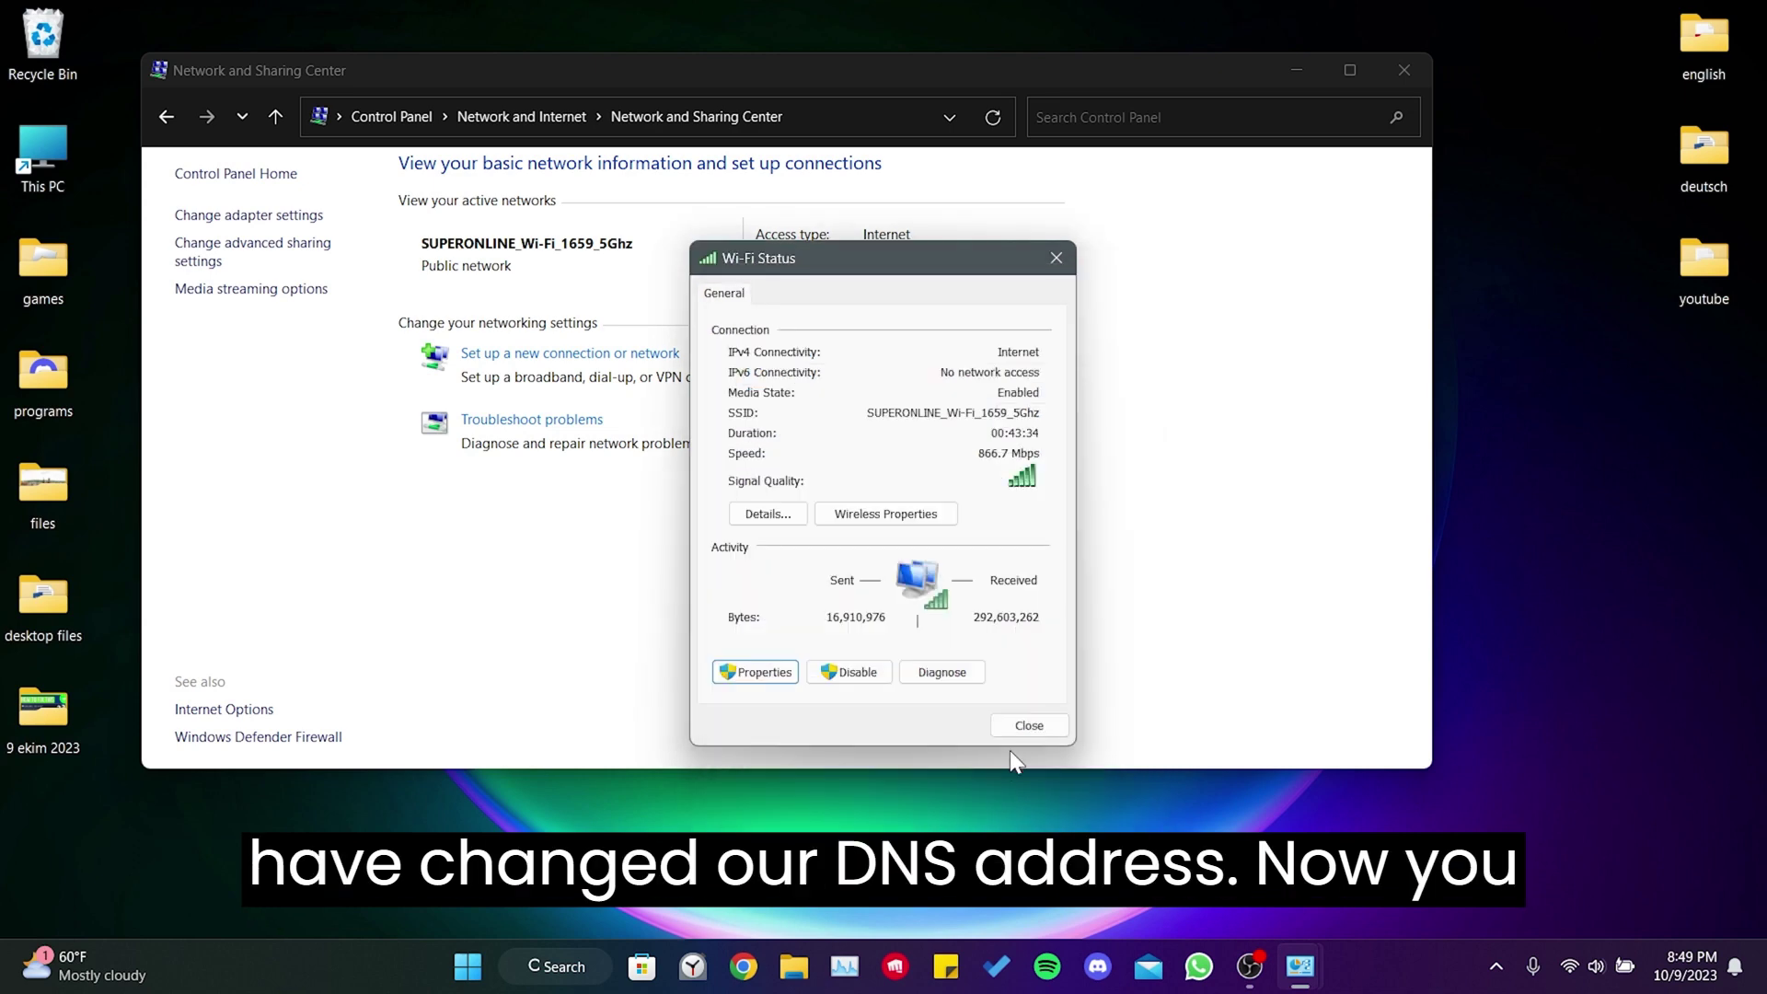
click(1022, 727)
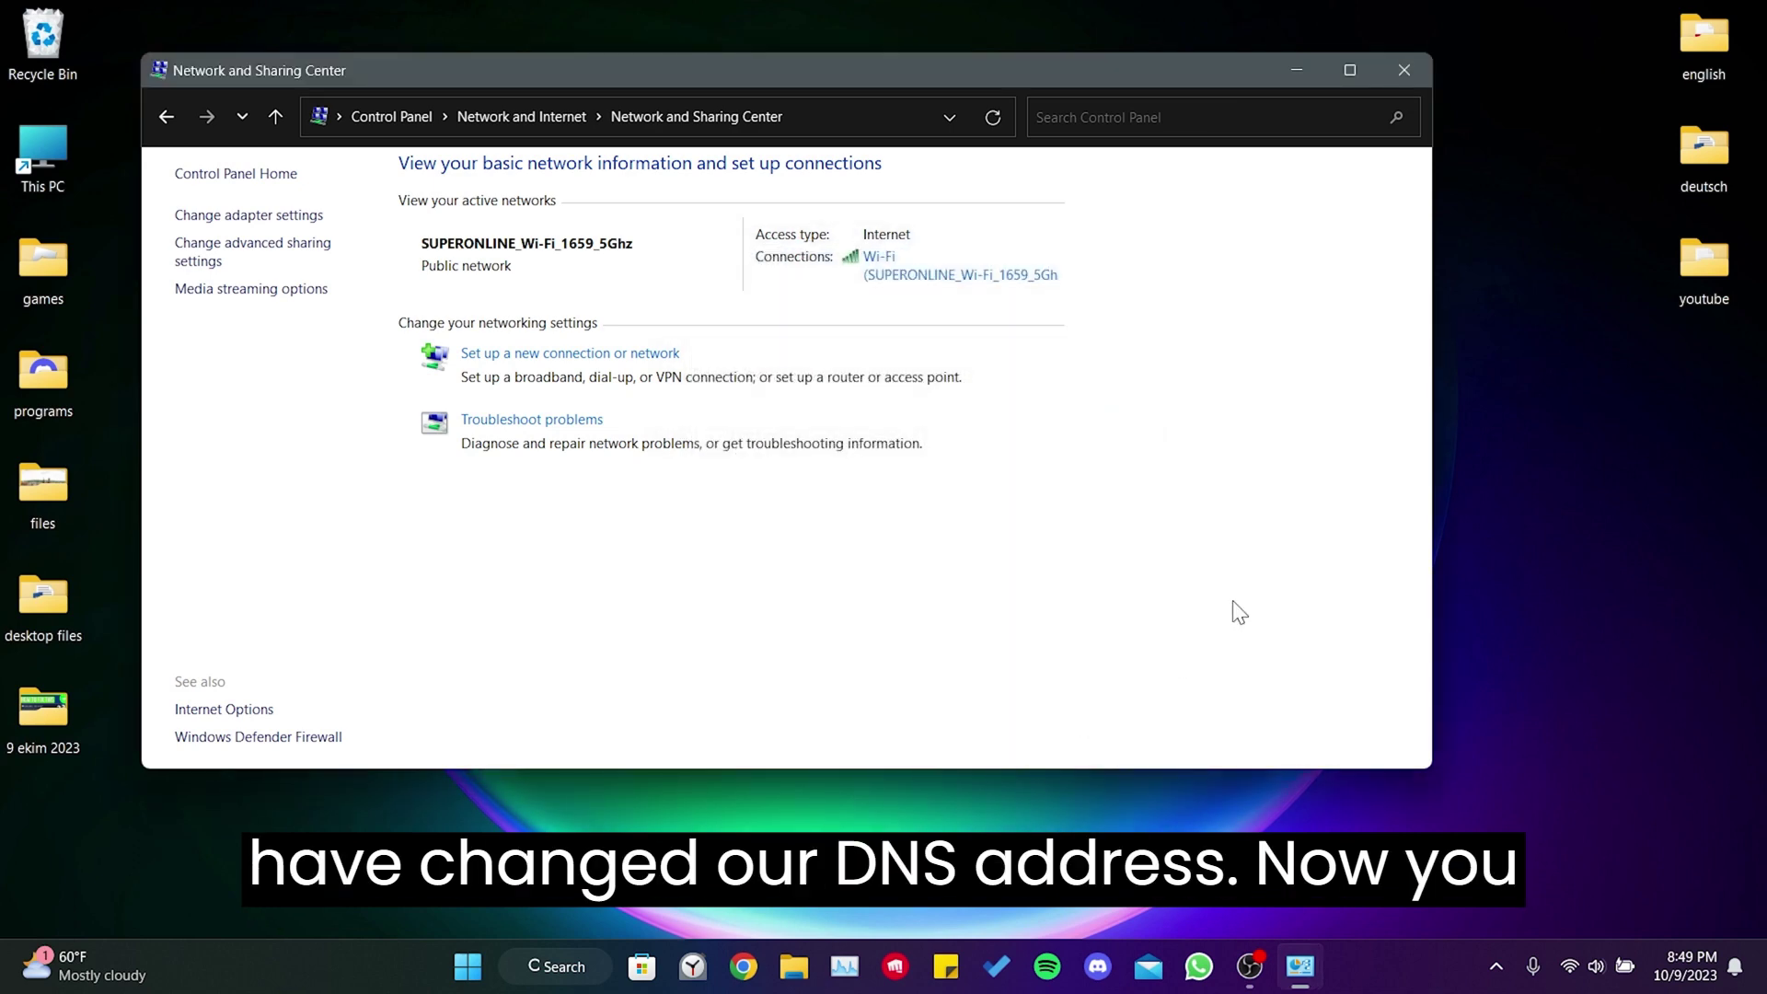
click(1401, 70)
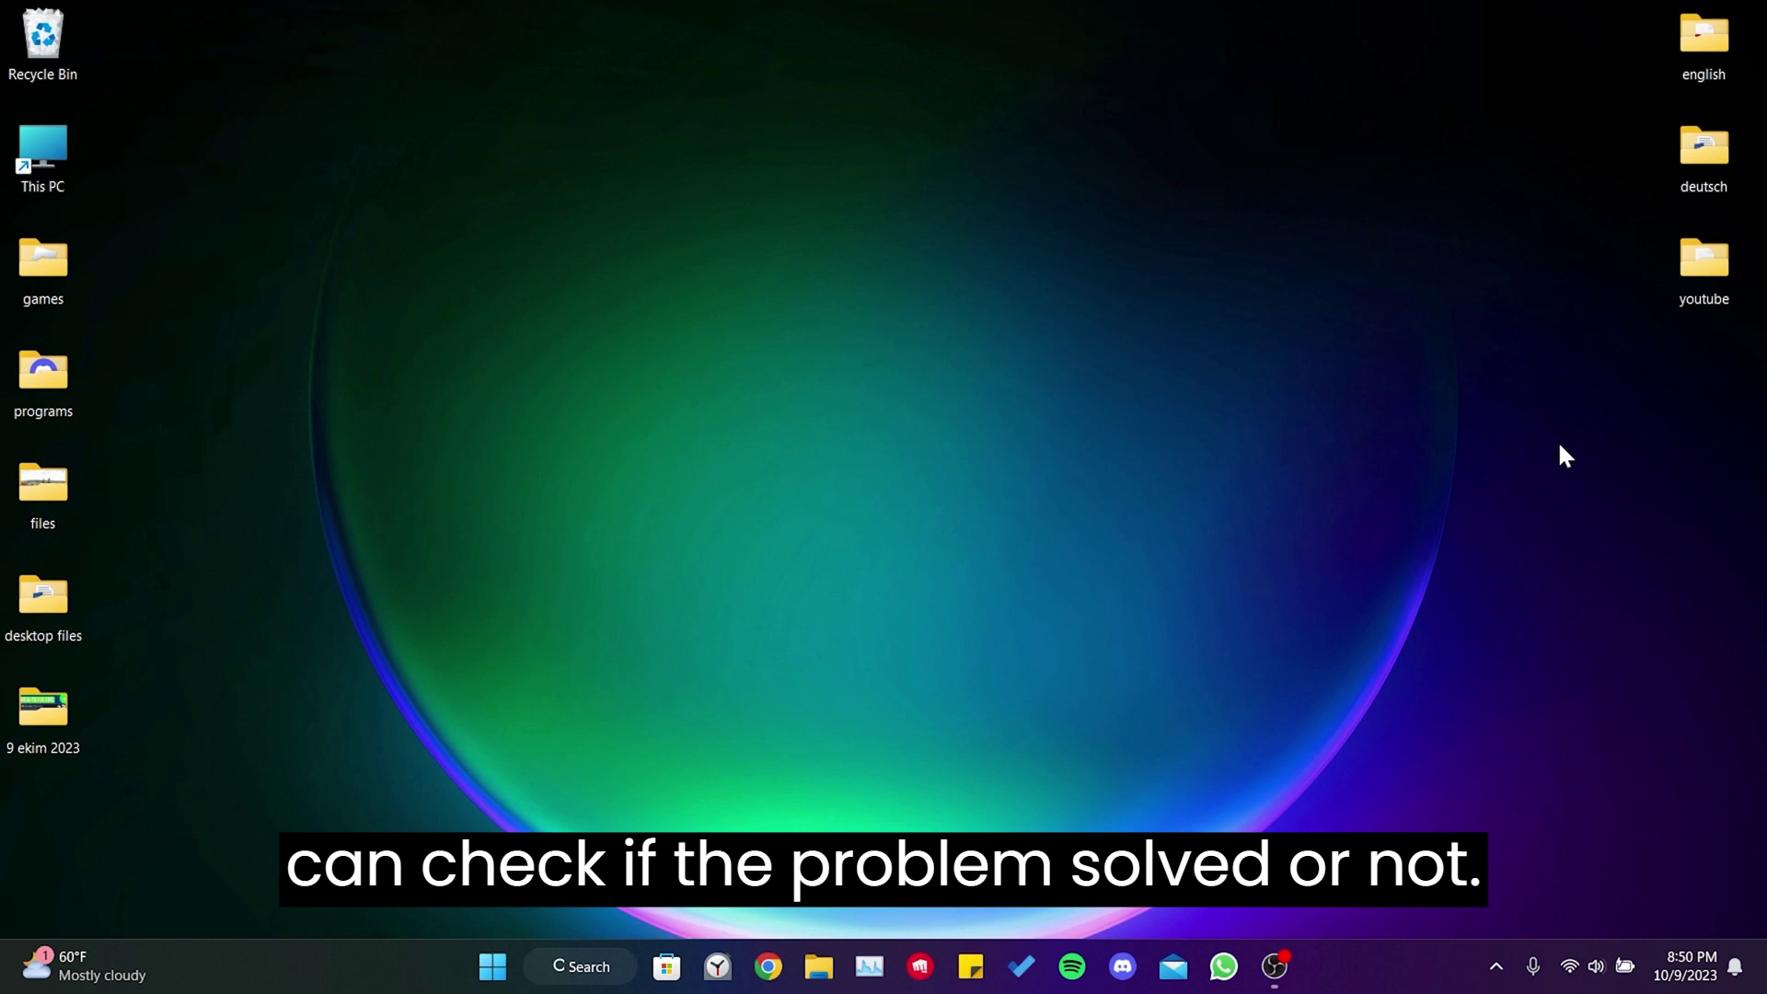